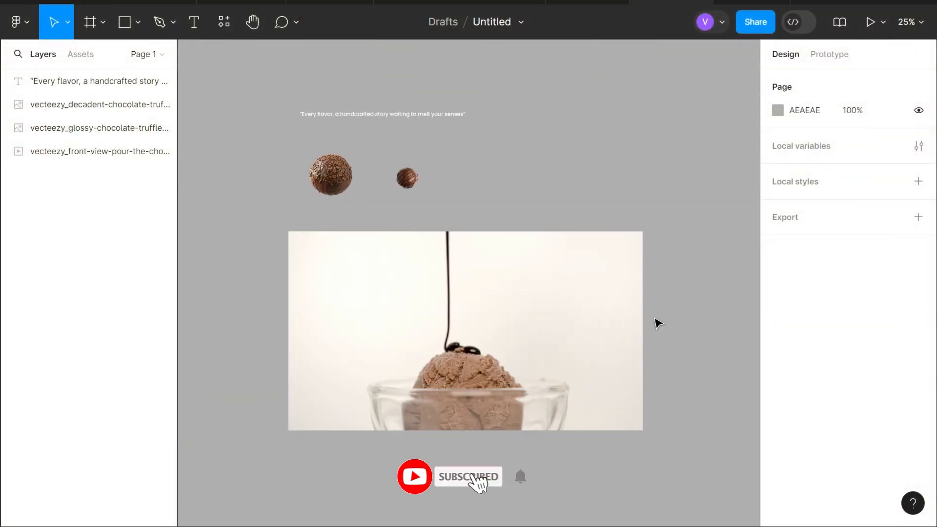
# Step: Create a 1920 × 1080 frame from the Slide 16:9 preset on empty canvas beside the ice cream video
pyautogui.hscroll(6, 655, 322)
pyautogui.press('f')
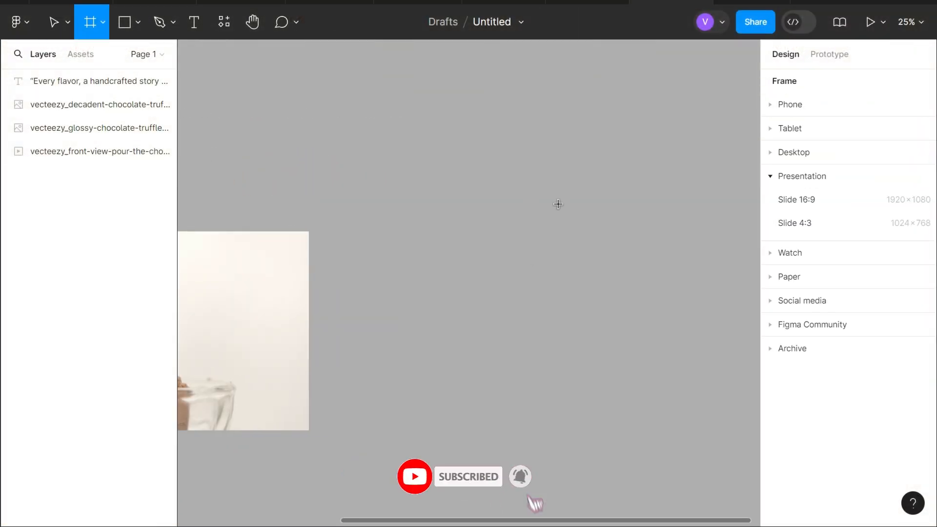
pyautogui.click(828, 199)
# Step: Add a layout grid to the slide frame and change its type from Grid to Columns
pyautogui.click(919, 281)
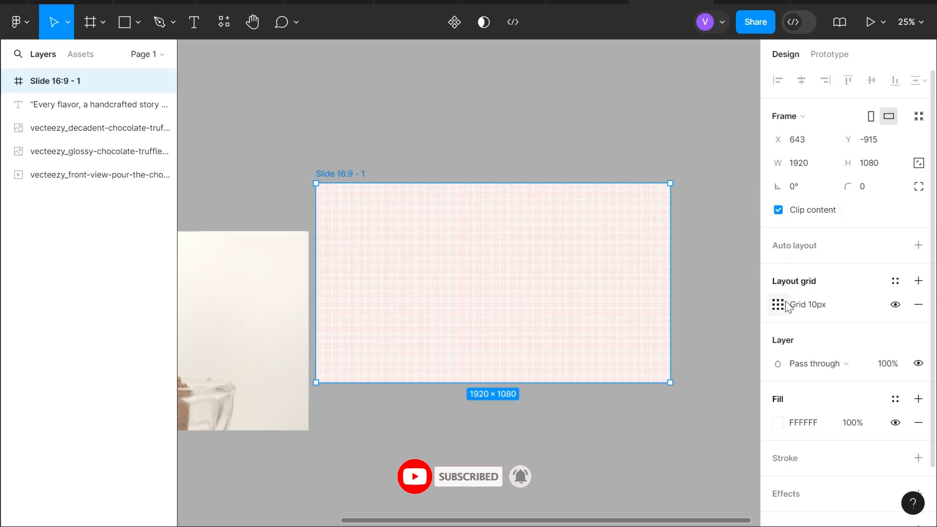
pyautogui.click(778, 304)
pyautogui.click(622, 305)
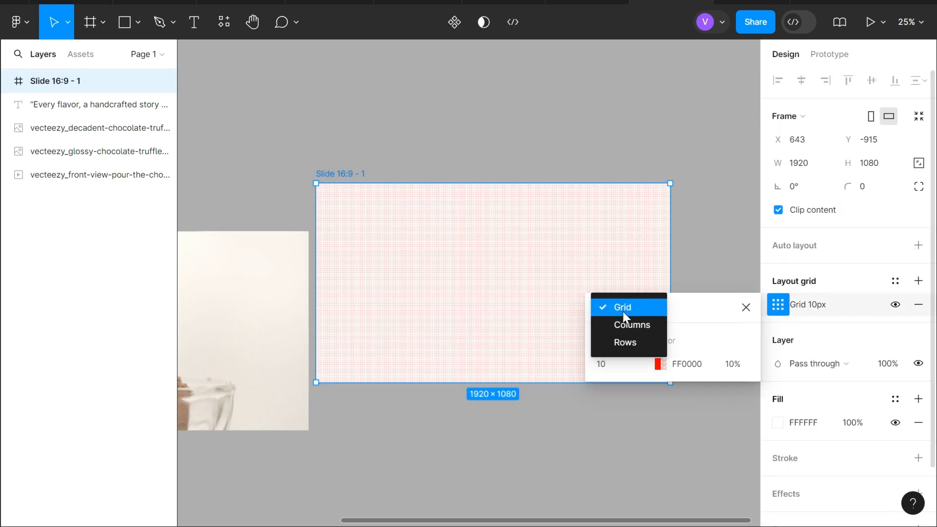
pyautogui.click(625, 324)
pyautogui.click(625, 313)
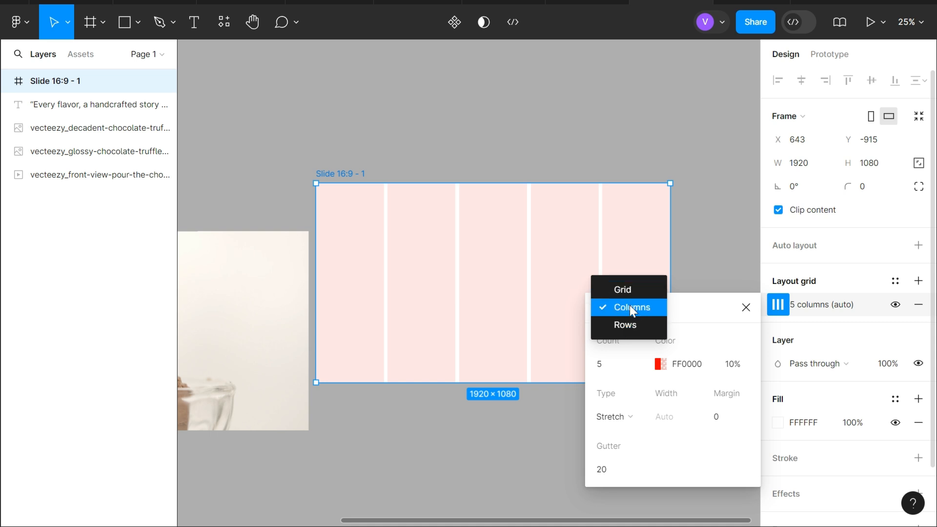
# Step: Set the slide's column grid to a count of 12 and a margin of 110
pyautogui.click(612, 362)
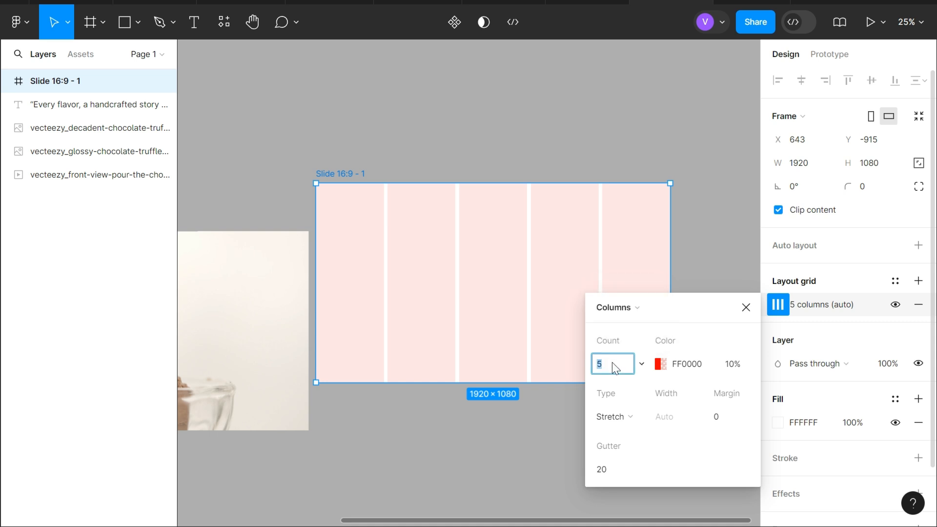
pyautogui.write('12')
pyautogui.press('Return')
pyautogui.click(716, 418)
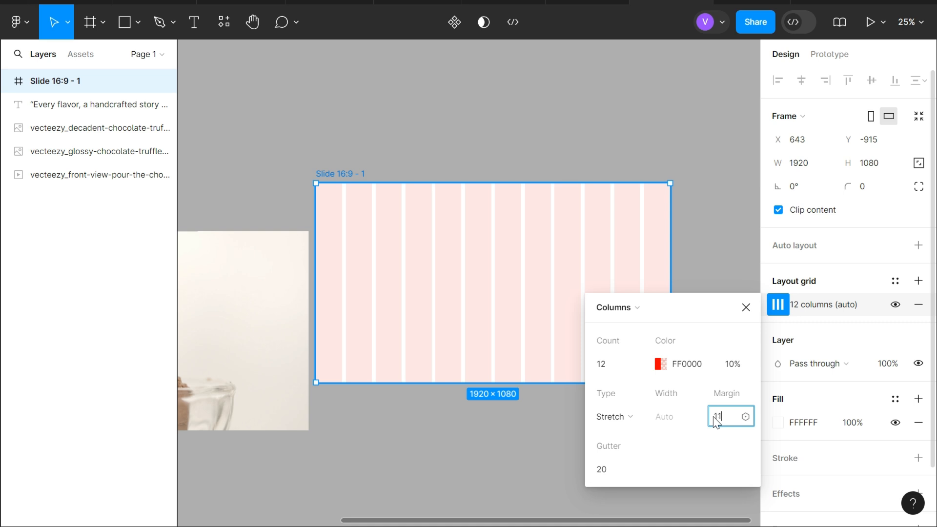
pyautogui.write('110')
pyautogui.press('Return')
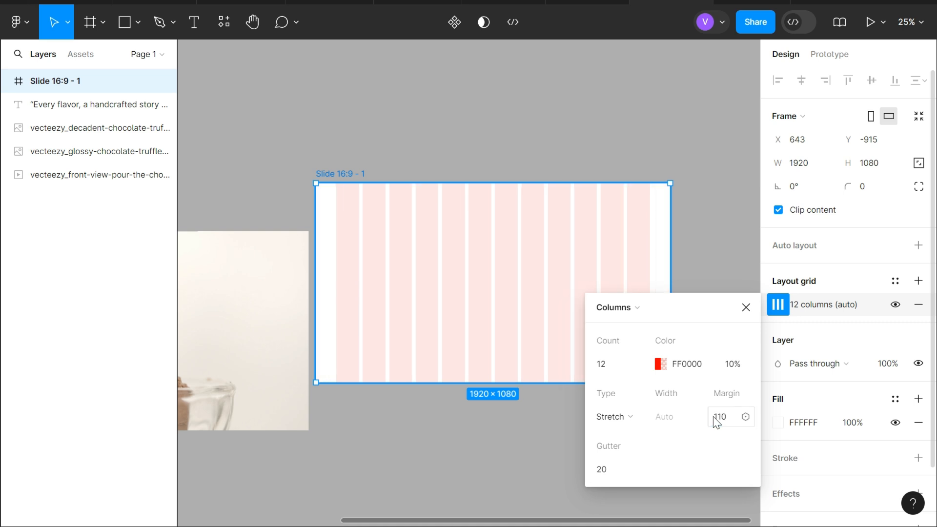
pyautogui.click(753, 304)
# Step: Move the slide frame so it sits beside the ice cream video with their upper edges level
pyautogui.hscroll(-3, 447, 314)
pyautogui.scroll(-2, 451, 293)
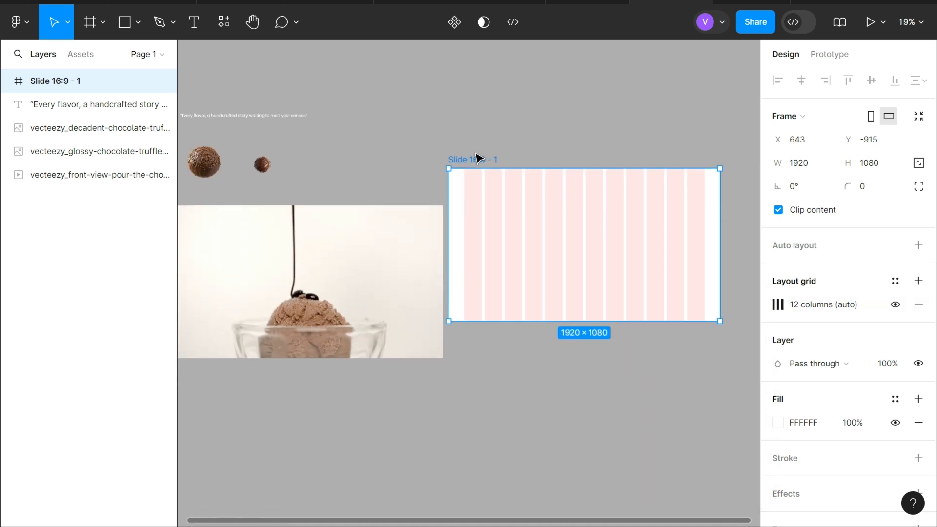
pyautogui.moveTo(478, 156); pyautogui.dragTo(494, 198)
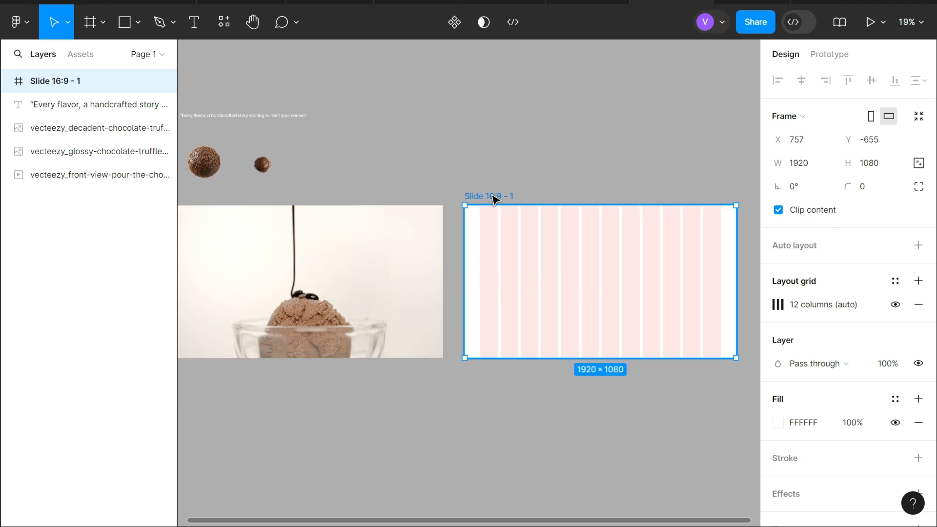
pyautogui.scroll(-2, 493, 198)
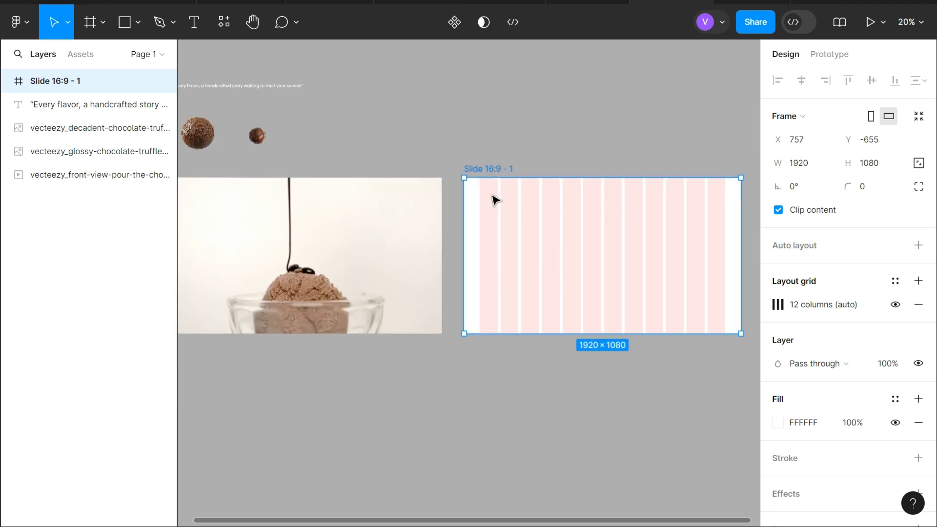
# Step: Place the ice cream video inside the slide frame so it fills it exactly, and align it to the vertical centre
pyautogui.click(322, 227)
pyautogui.moveTo(268, 232); pyautogui.dragTo(587, 215)
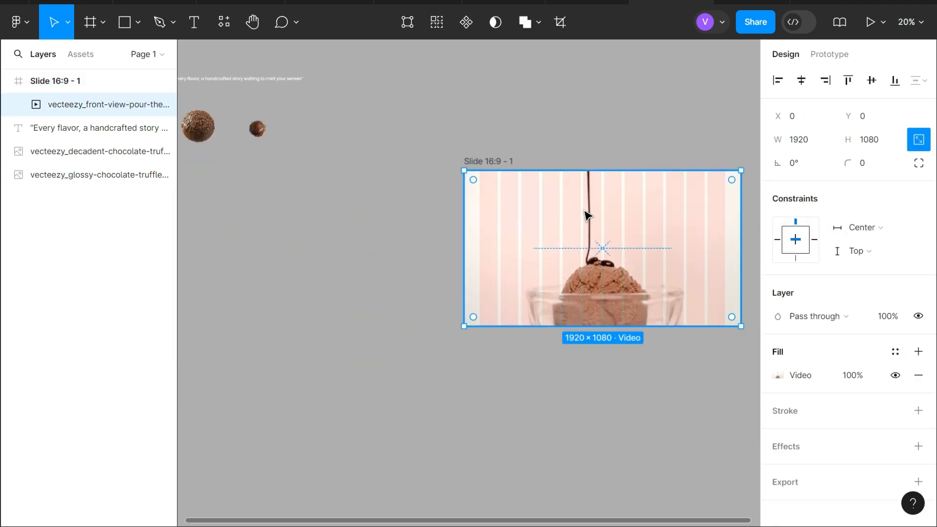
pyautogui.click(872, 82)
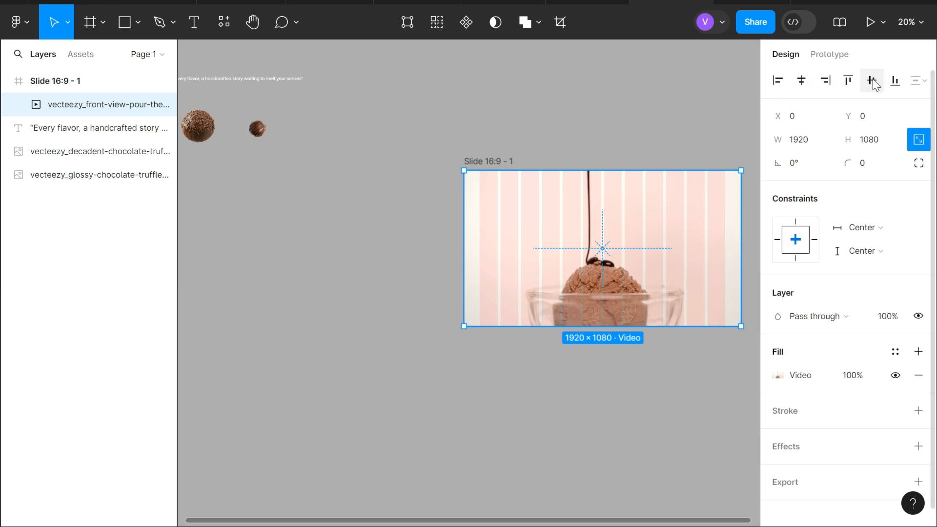
# Step: Move the slide frame with its video to directly below the two truffle images
pyautogui.moveTo(496, 159); pyautogui.dragTo(456, 171)
pyautogui.scroll(2, 577, 246)
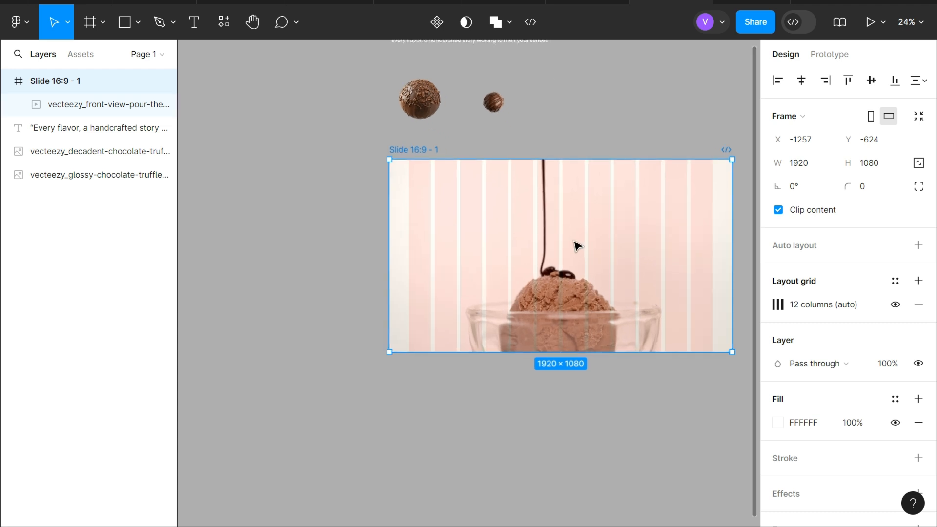
pyautogui.hscroll(1, 578, 246)
# Step: Draw a rectangle over the video and stretch it to cover the whole 1920 × 1080 slide frame
pyautogui.press('r')
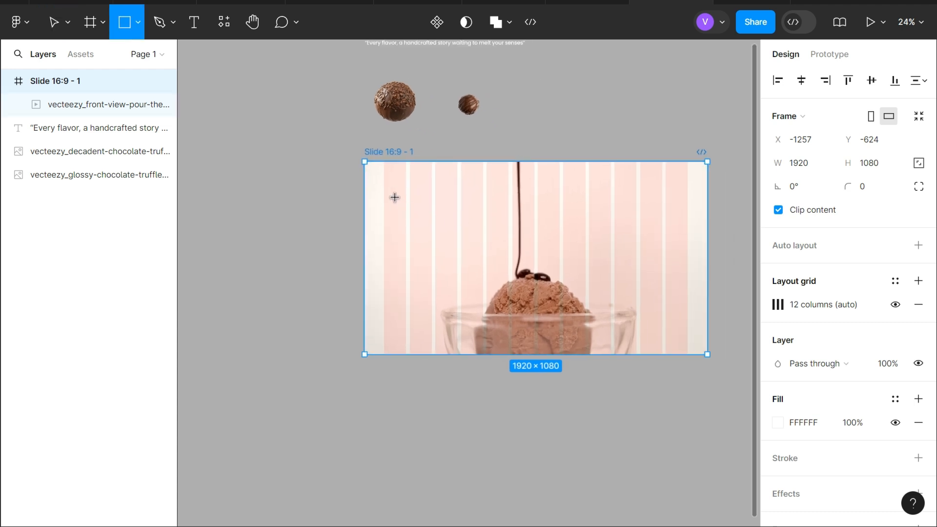
pyautogui.moveTo(388, 191)
pyautogui.mouseDown()
pyautogui.moveTo(537, 278)
pyautogui.moveTo(697, 307)
pyautogui.moveTo(705, 321)
pyautogui.mouseUp()
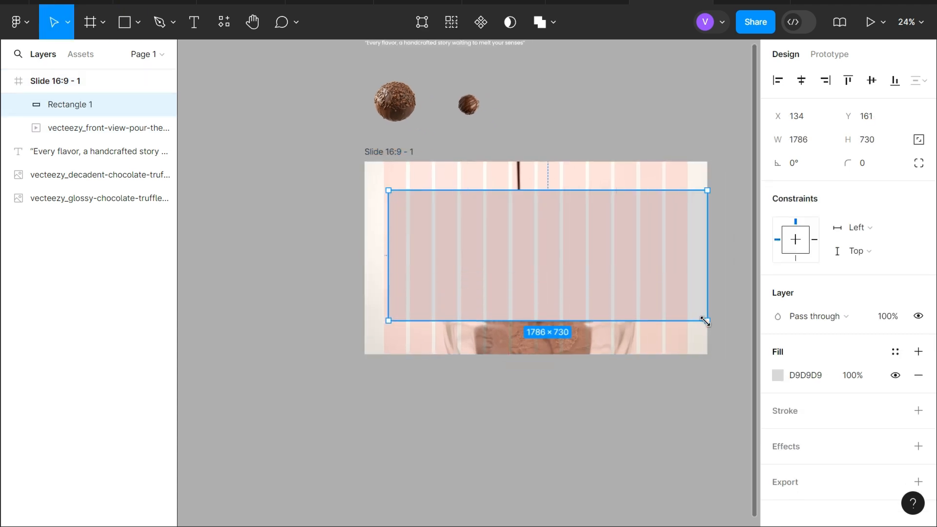
pyautogui.moveTo(387, 251); pyautogui.dragTo(364, 251)
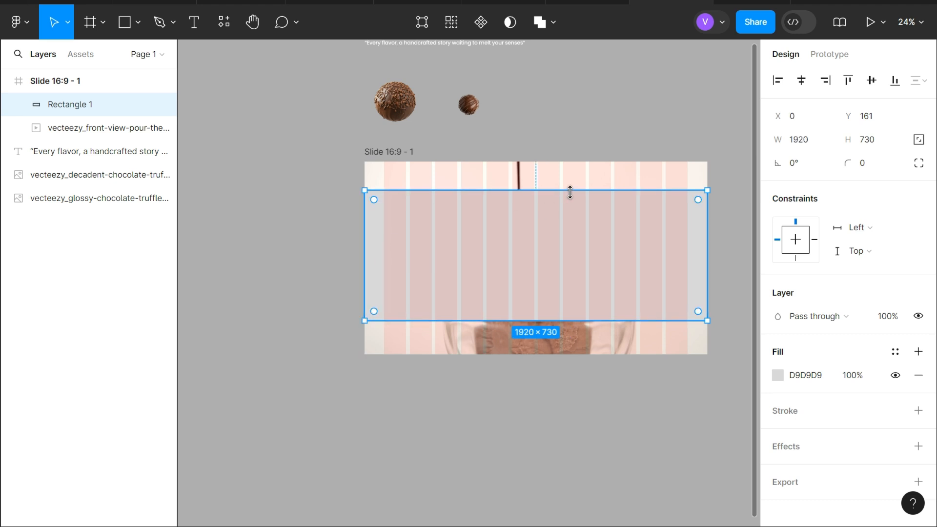
pyautogui.moveTo(570, 192); pyautogui.dragTo(569, 162)
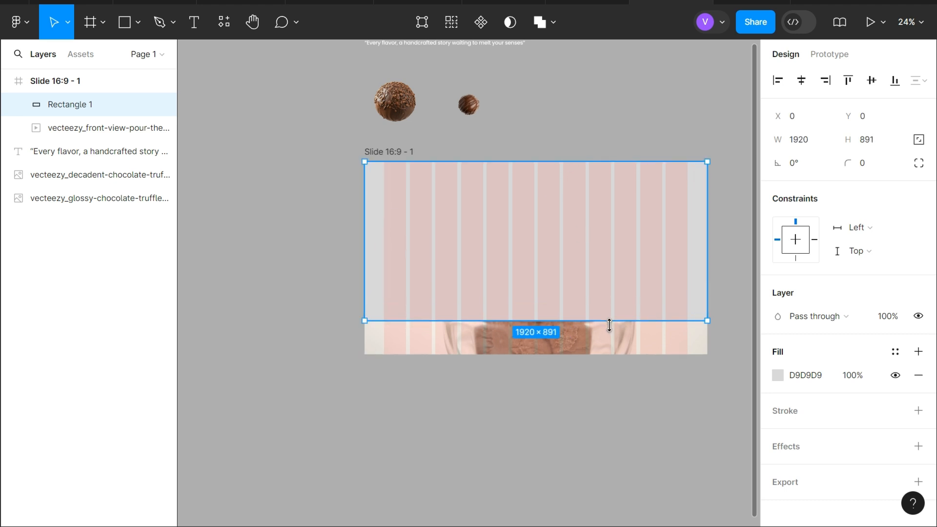
pyautogui.moveTo(609, 325); pyautogui.dragTo(610, 354)
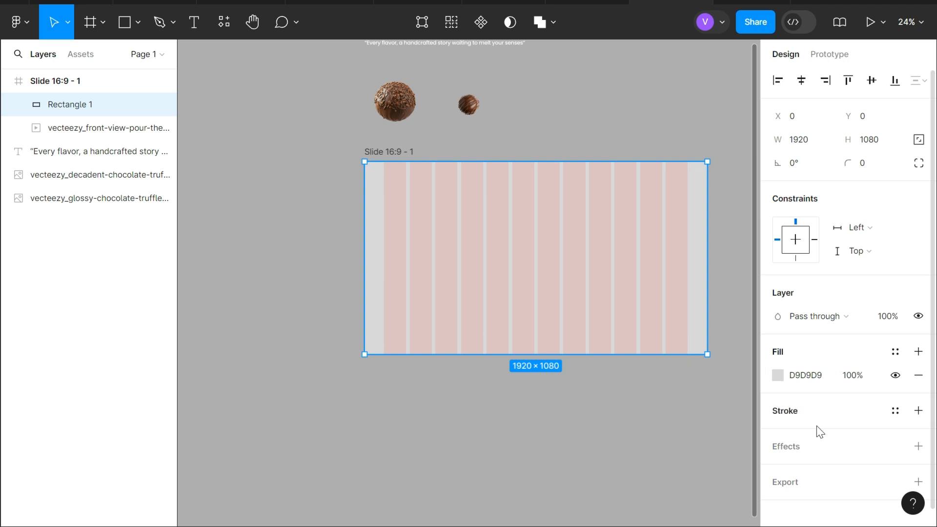
# Step: Change the rectangle's fill to a linear gradient and set its 0% stop to colour D2B48C
pyautogui.click(777, 376)
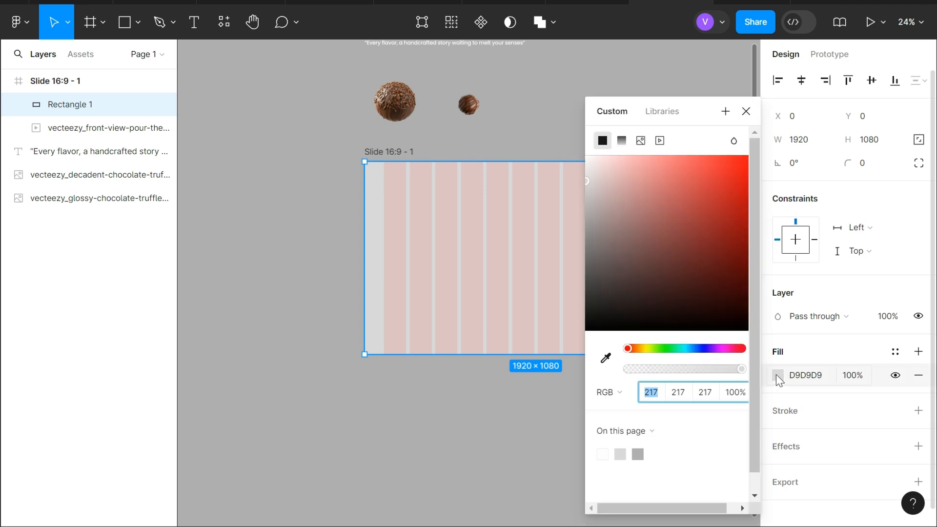
pyautogui.click(621, 141)
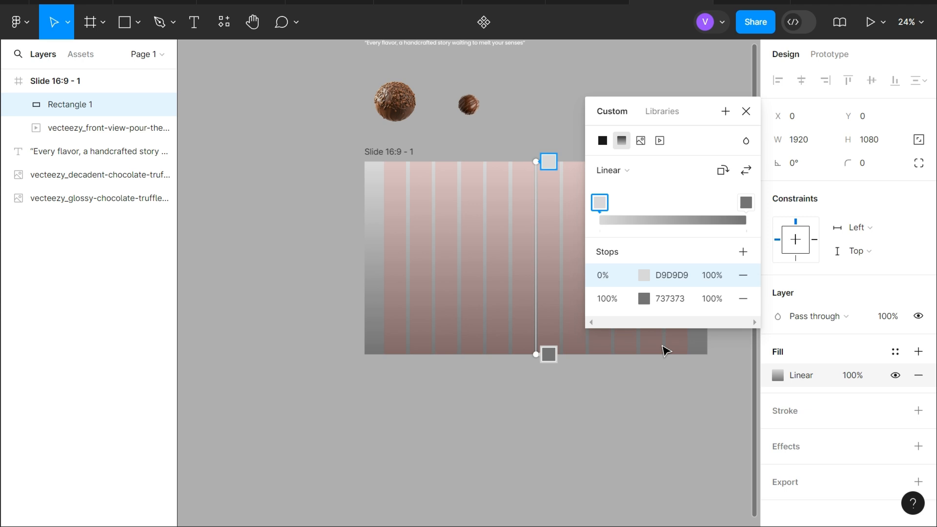
pyautogui.click(681, 277)
pyautogui.write('D2B48C')
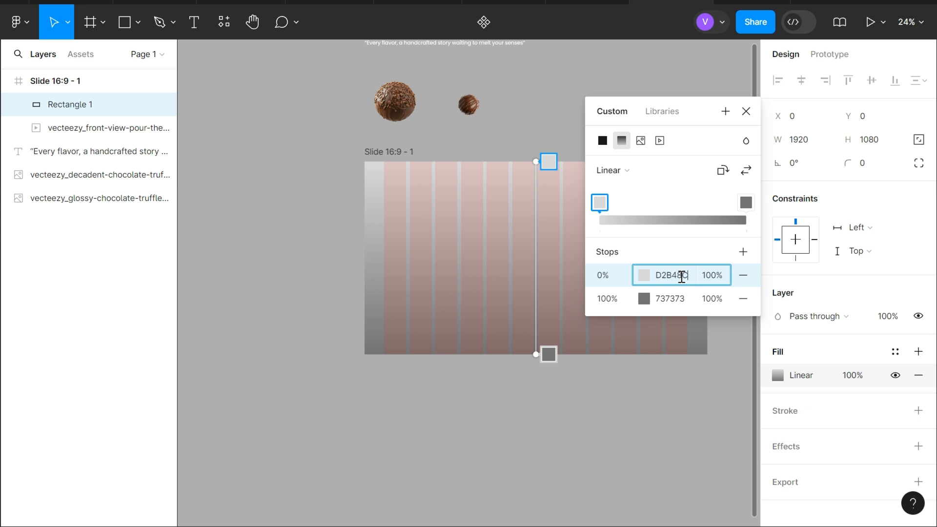
pyautogui.press('Return')
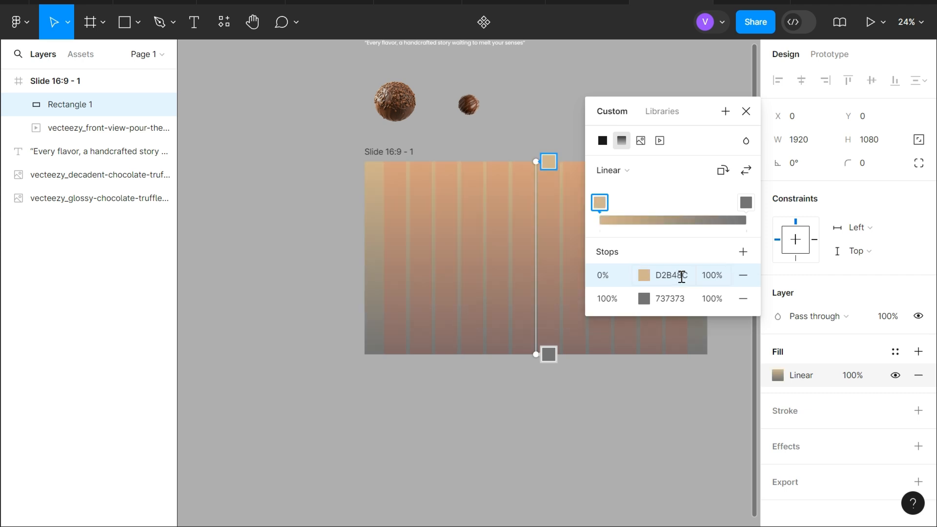
# Step: Set the gradient's 100% stop to colour 6F4E37 with 50% opacity
pyautogui.click(681, 300)
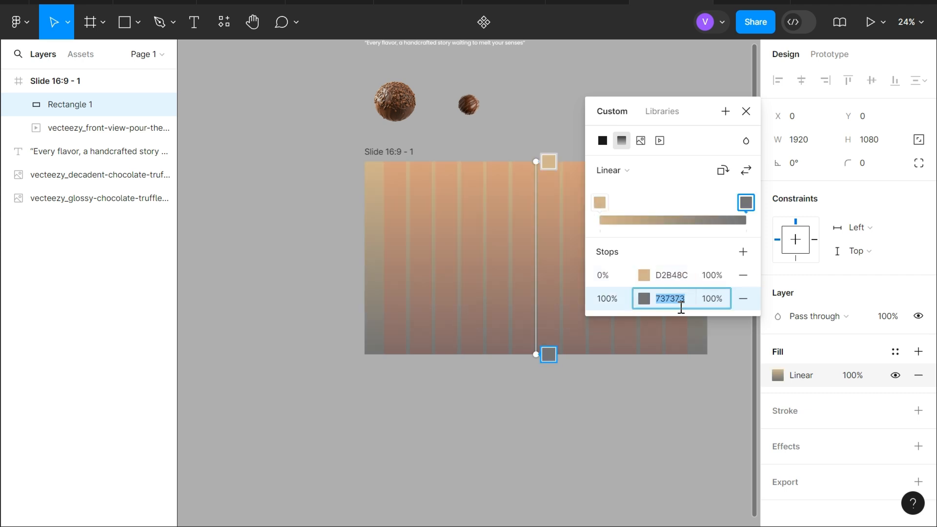
pyautogui.write('6')
pyautogui.write('F4E37')
pyautogui.press('Return')
pyautogui.click(708, 306)
pyautogui.write('50')
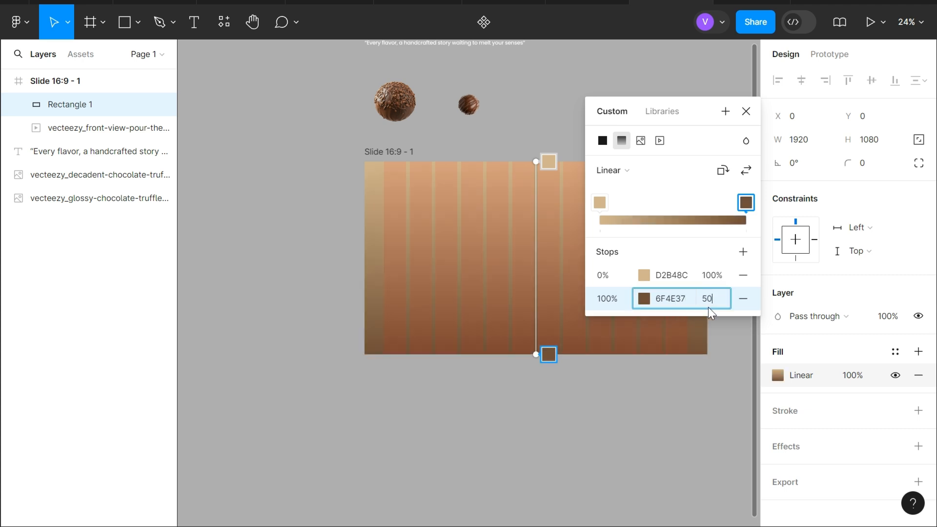
pyautogui.press('Return')
# Step: Set the opacity of the gradient's D2B48C stop to 0%
pyautogui.click(712, 277)
pyautogui.write('0')
pyautogui.press('Return')
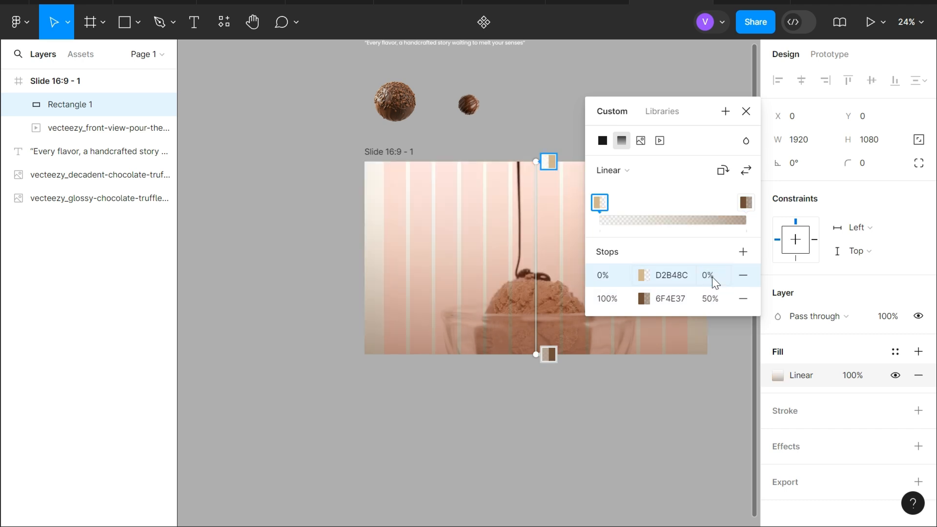
# Step: Move the gradient's lower end point slightly above the bottom edge of the rectangle
pyautogui.scroll(5, 567, 387)
pyautogui.scroll(5, 457, 324)
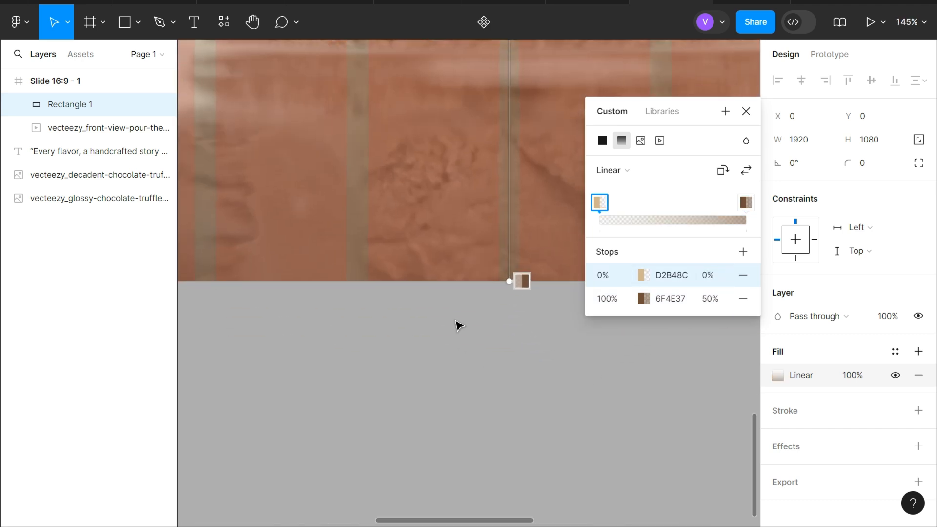
pyautogui.moveTo(376, 263); pyautogui.dragTo(376, 248)
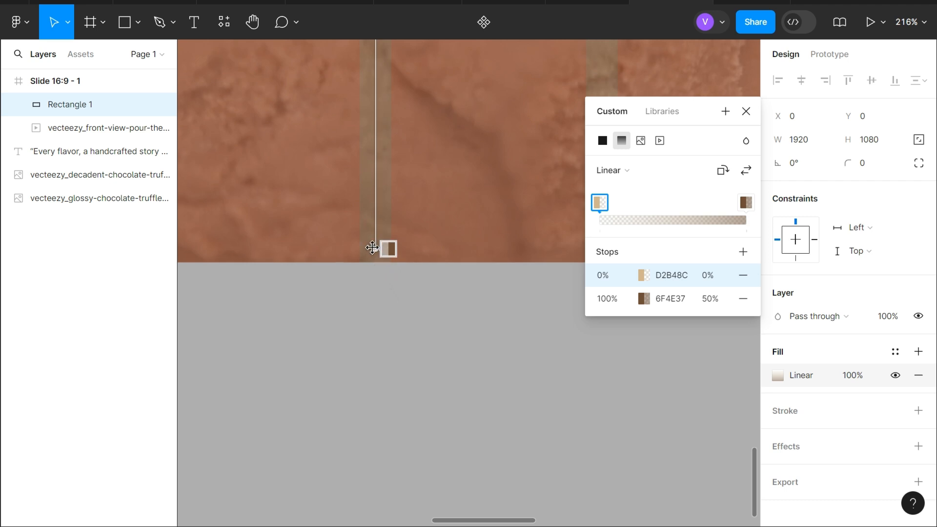
pyautogui.scroll(-10, 374, 250)
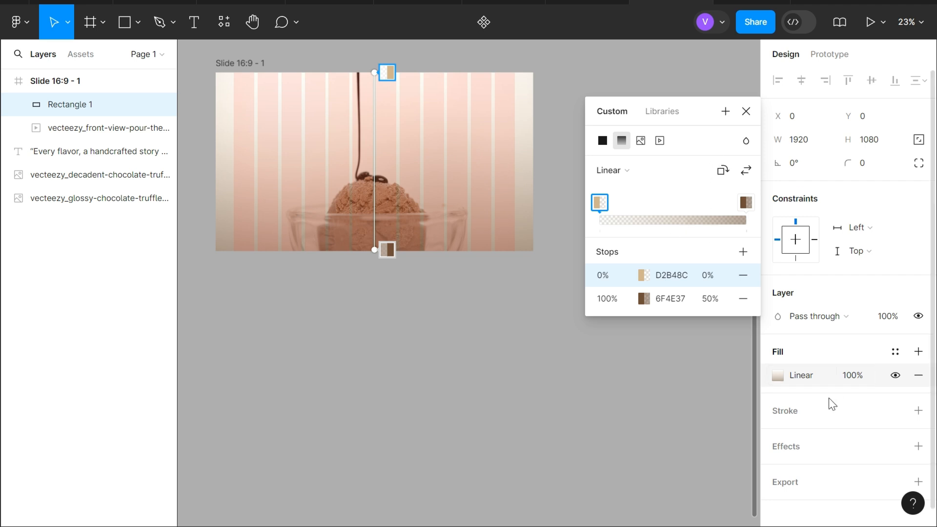
# Step: Add a Layer blur effect with a blur of 10 to the gradient rectangle, then deselect it
pyautogui.click(783, 445)
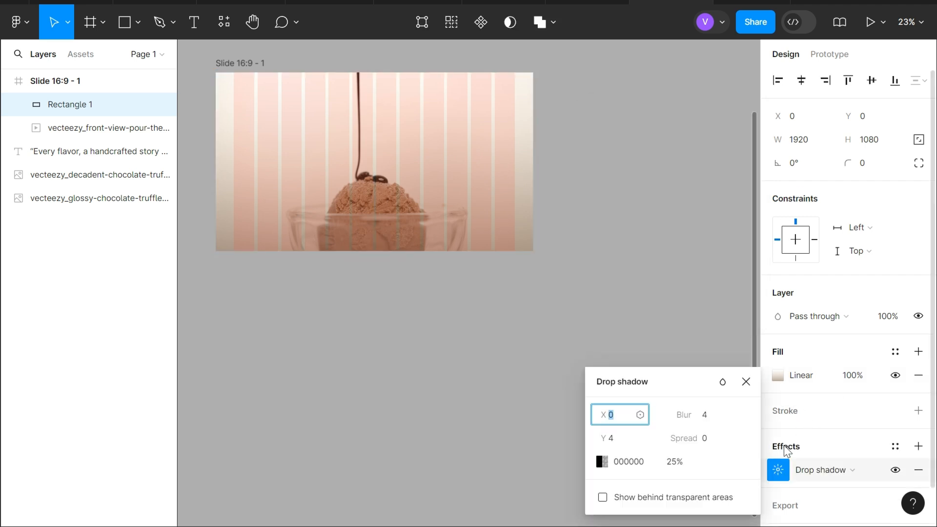
pyautogui.click(820, 468)
pyautogui.click(836, 486)
pyautogui.click(777, 470)
pyautogui.write('1')
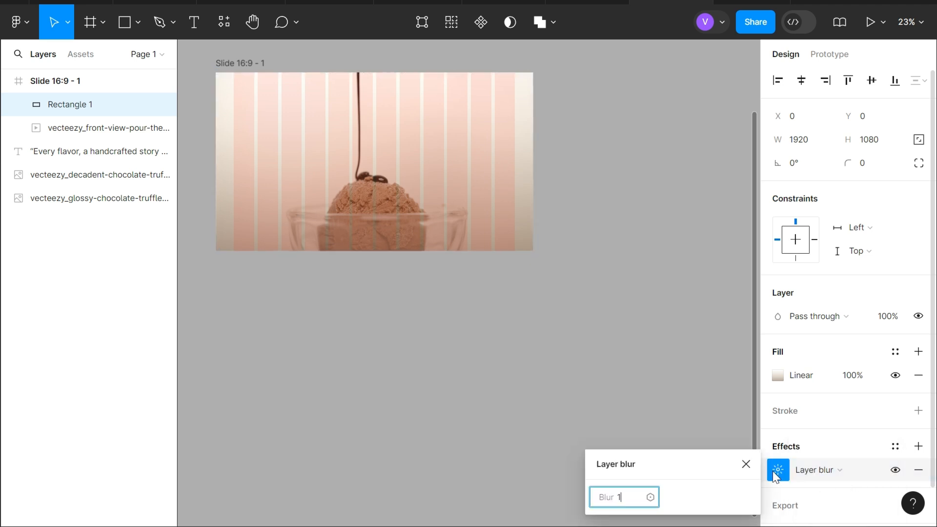
pyautogui.write('0')
pyautogui.press('Return')
pyautogui.click(748, 466)
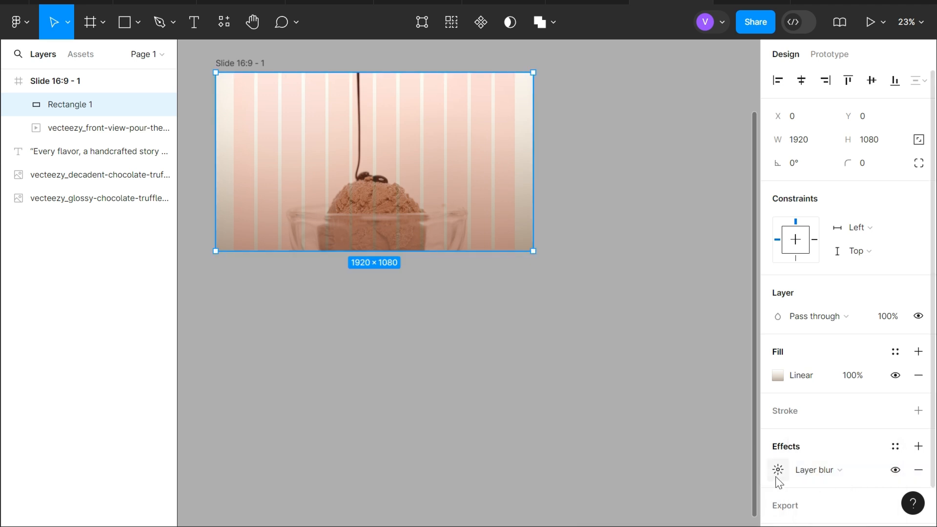
pyautogui.click(780, 475)
pyautogui.click(746, 465)
pyautogui.click(451, 379)
pyautogui.scroll(2, 452, 379)
pyautogui.hscroll(-1, 451, 378)
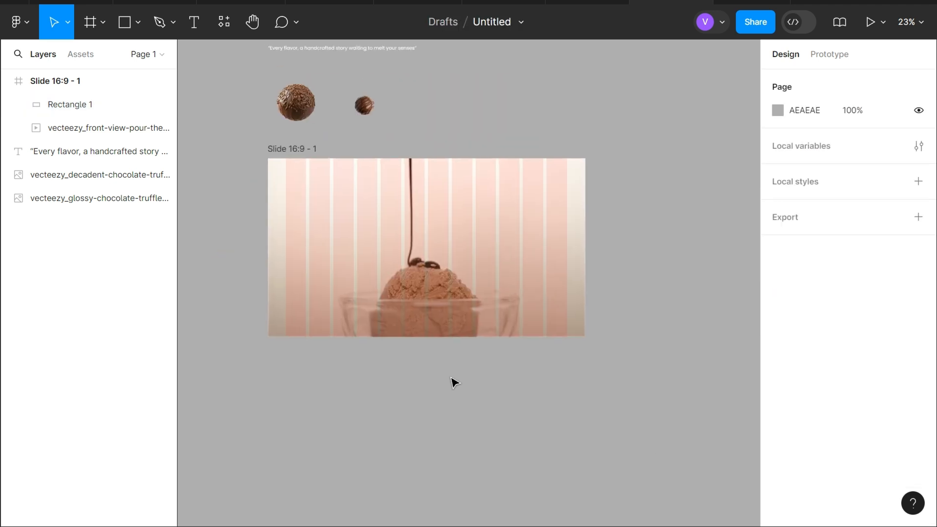
pyautogui.hscroll(-1, 424, 380)
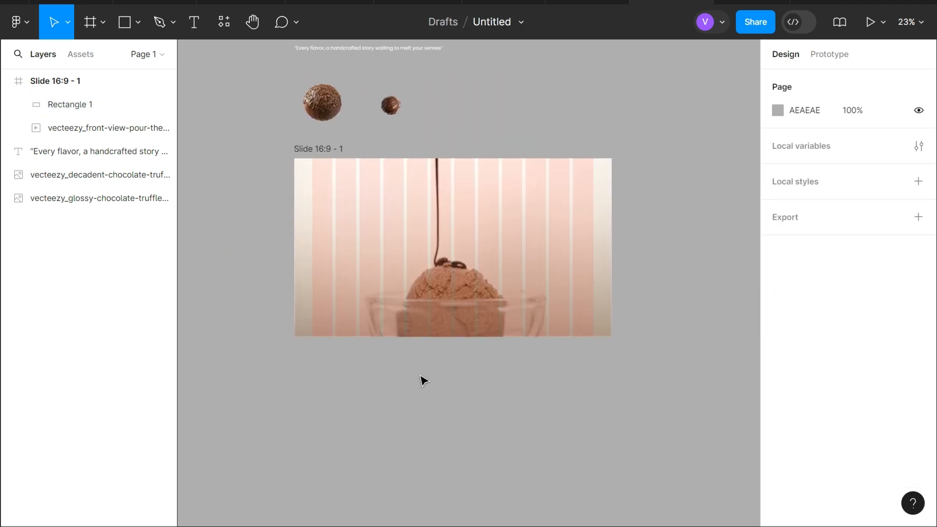
pyautogui.hscroll(-4, 423, 380)
pyautogui.scroll(4, 423, 380)
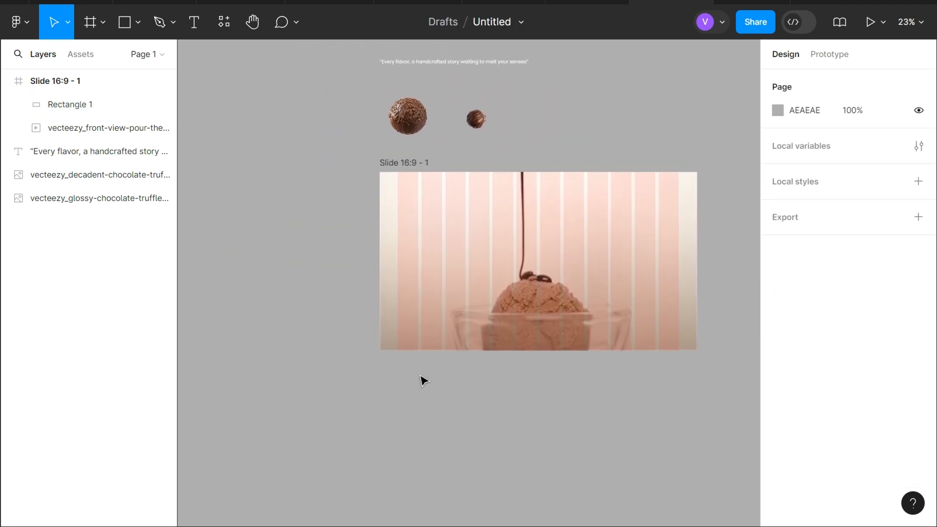
pyautogui.hscroll(1, 421, 378)
pyautogui.scroll(2, 313, 240)
pyautogui.hscroll(-2, 313, 240)
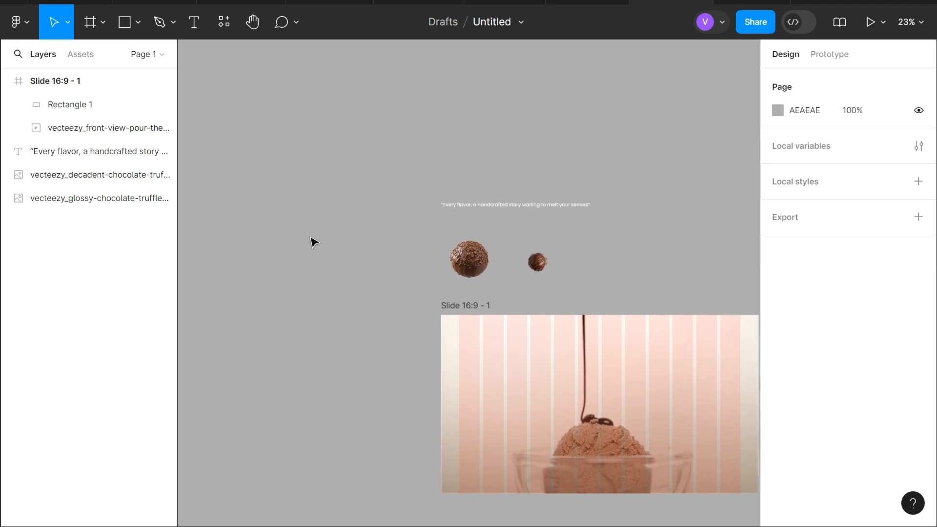
# Step: Add the text "Snowmelt" near the upper-left corner of the slide
pyautogui.scroll(5, 492, 372)
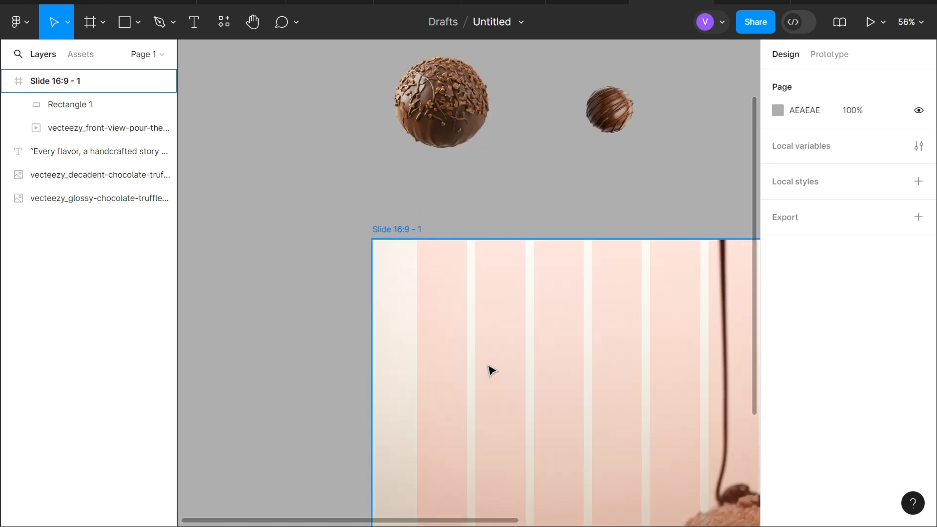
pyautogui.press('t')
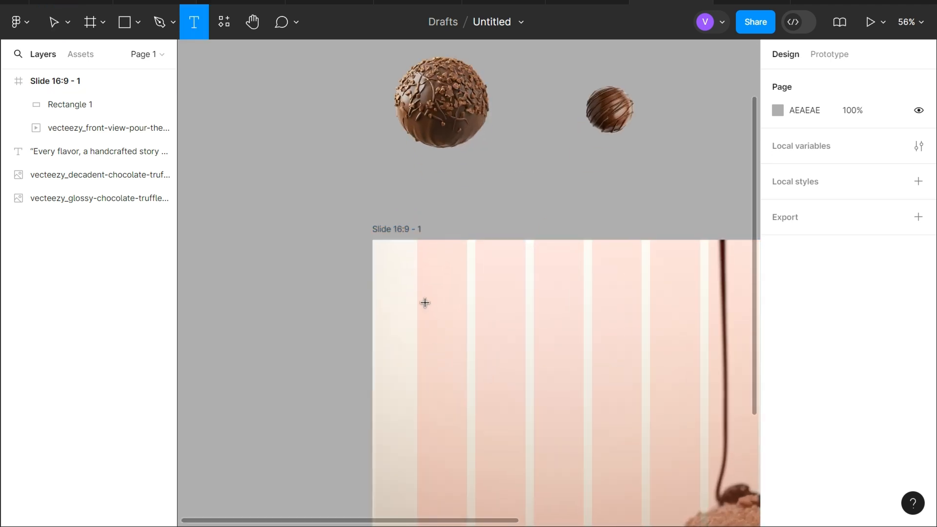
pyautogui.click(431, 269)
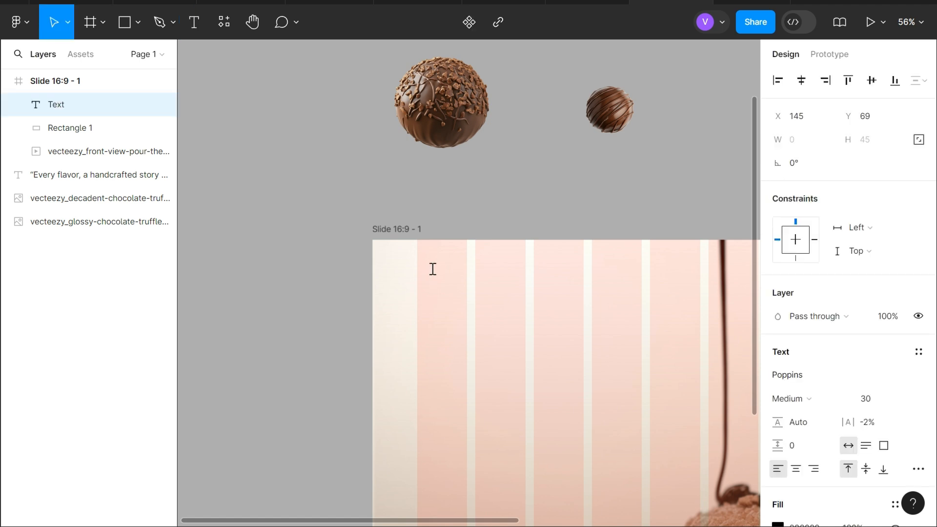
pyautogui.write('Snowmal')
pyautogui.press('BackSpace')
pyautogui.press('BackSpace')
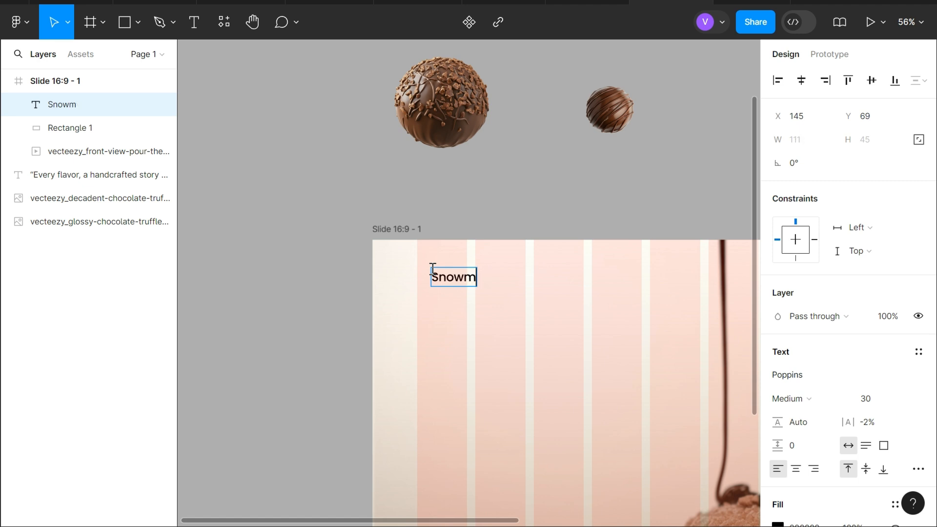
pyautogui.write('elt')
pyautogui.scroll(3, 523, 272)
pyautogui.press('Escape')
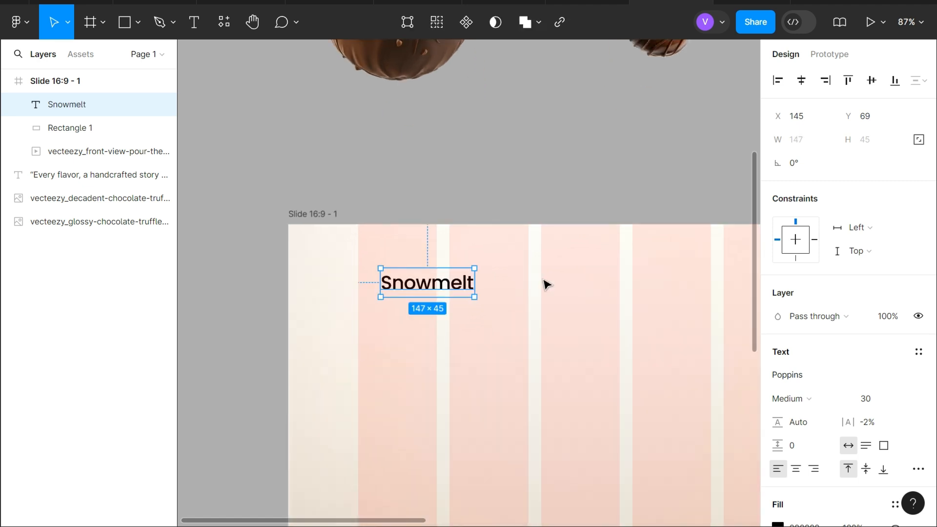
# Step: Set the Snowmelt text's font to Josefin Sans, its size to 45 and its letter spacing to -1%
pyautogui.click(787, 375)
pyautogui.write('jos')
pyautogui.press('Return')
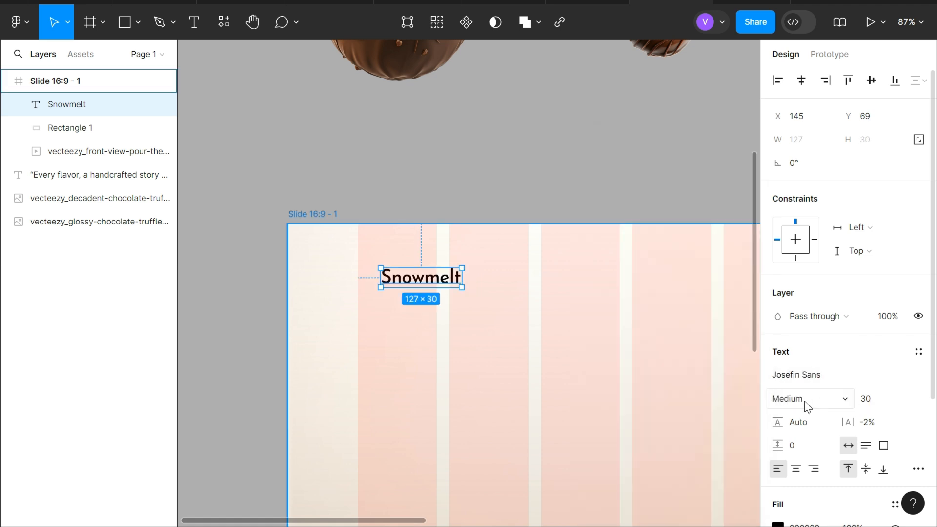
pyautogui.click(872, 402)
pyautogui.write('45')
pyautogui.press('Return')
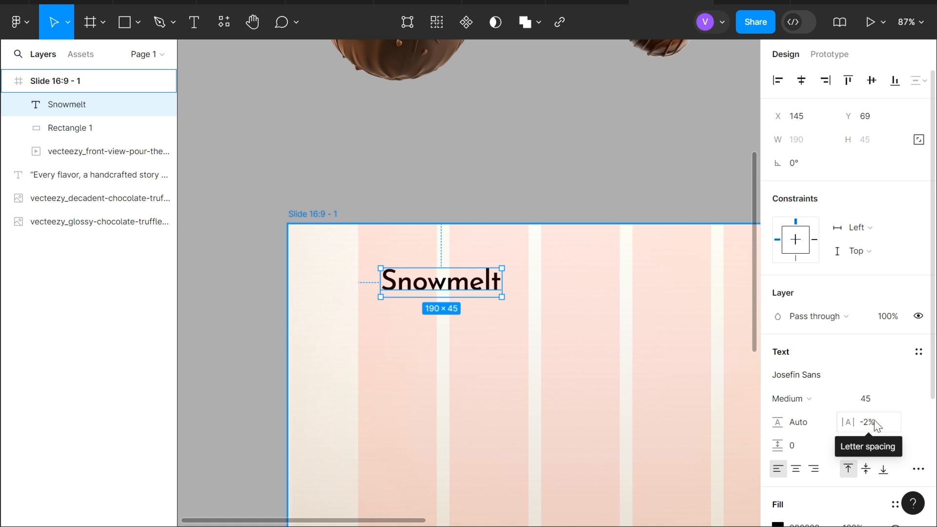
pyautogui.scroll(-3, 878, 371)
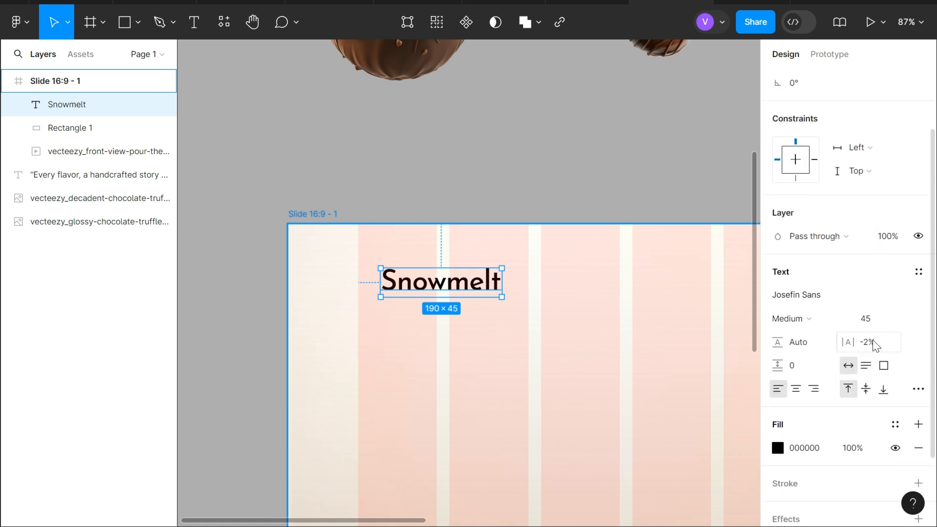
pyautogui.click(871, 342)
pyautogui.write('1')
pyautogui.press('Return')
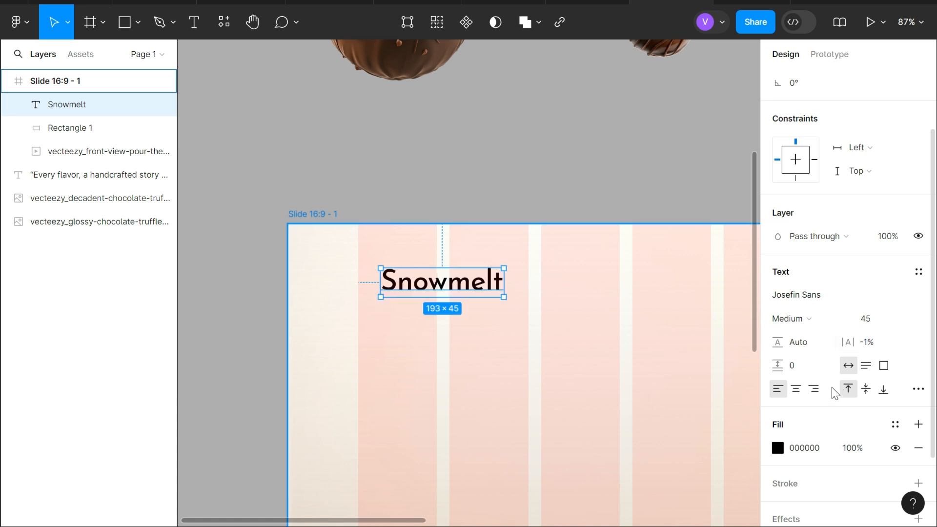
# Step: Set the Snowmelt text's fill to 3A2D27 and move it so its left edge meets the first pink stripe
pyautogui.scroll(-1, 831, 388)
pyautogui.click(801, 430)
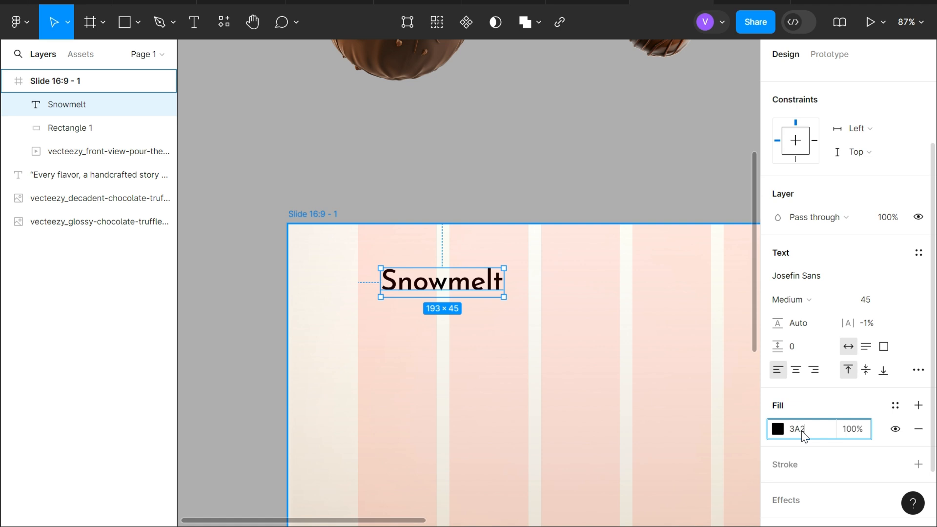
pyautogui.write('3A2D27')
pyautogui.press('Return')
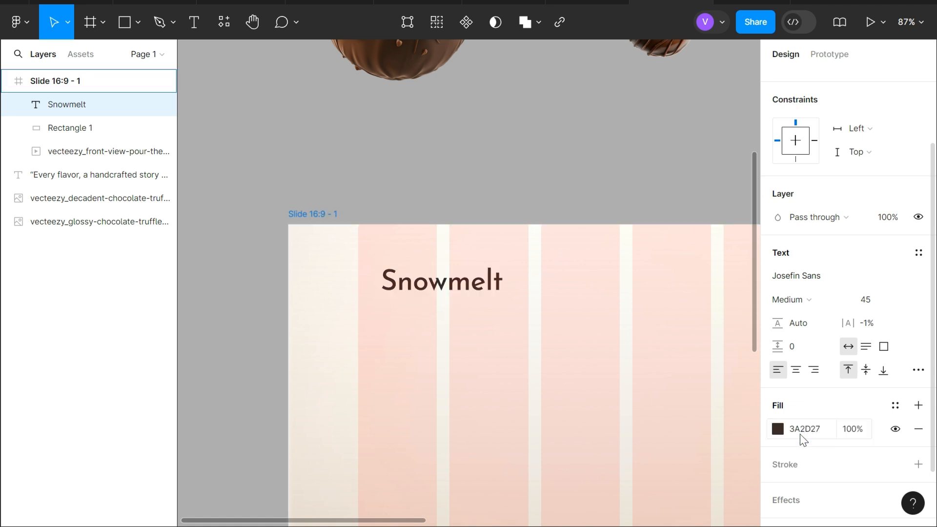
pyautogui.moveTo(459, 290); pyautogui.dragTo(436, 295)
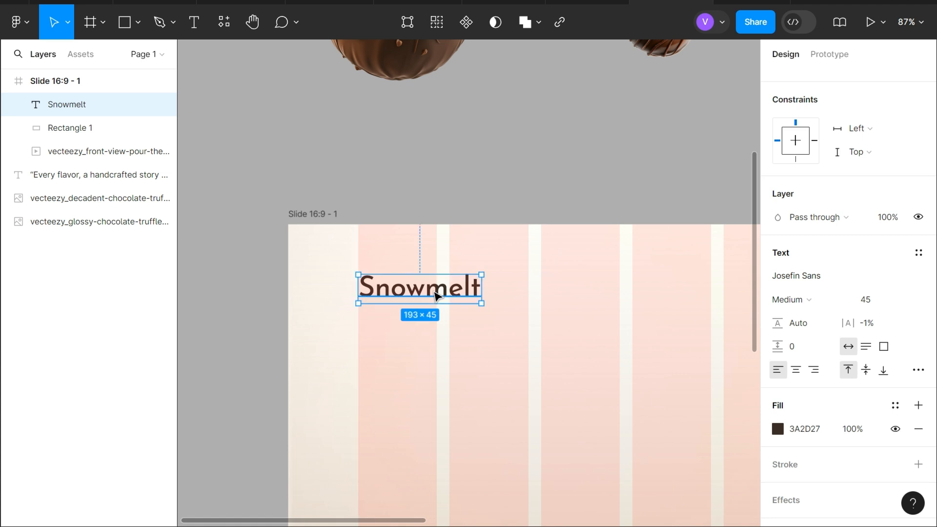
# Step: Duplicate the Snowmelt text below the original and change the copy's wording to "Home"
pyautogui.press('alt')
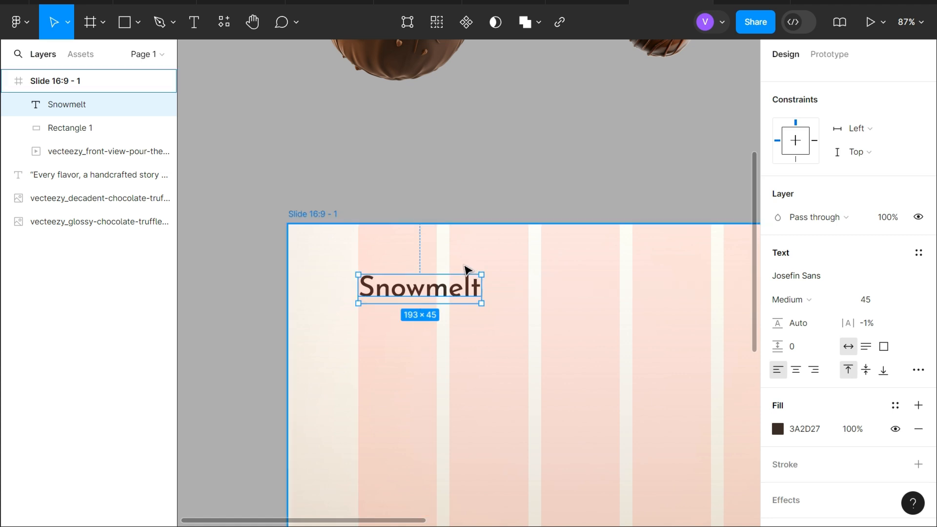
pyautogui.moveTo(446, 293); pyautogui.dragTo(492, 351)
pyautogui.press('alt')
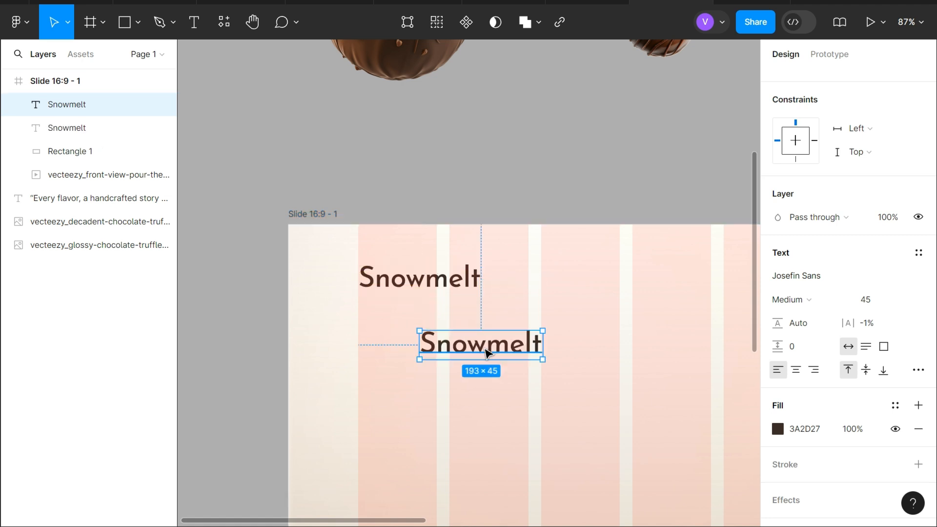
pyautogui.doubleClick(494, 349)
pyautogui.write('HOme')
pyautogui.press('BackSpace')
pyautogui.press('BackSpace')
pyautogui.press('BackSpace')
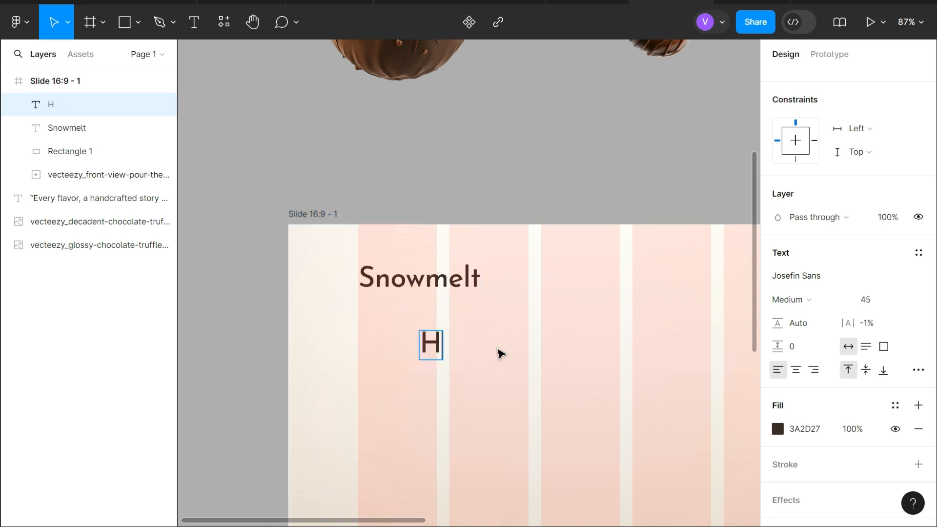
pyautogui.write('ome')
pyautogui.press('Escape')
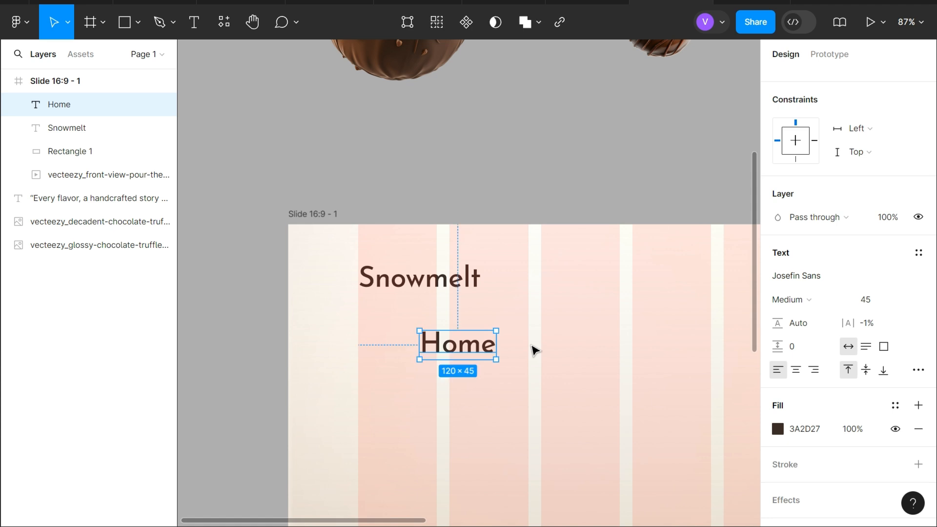
# Step: Set the Home text's font size to 28 and its fill colour to 5C4033
pyautogui.hscroll(2, 533, 349)
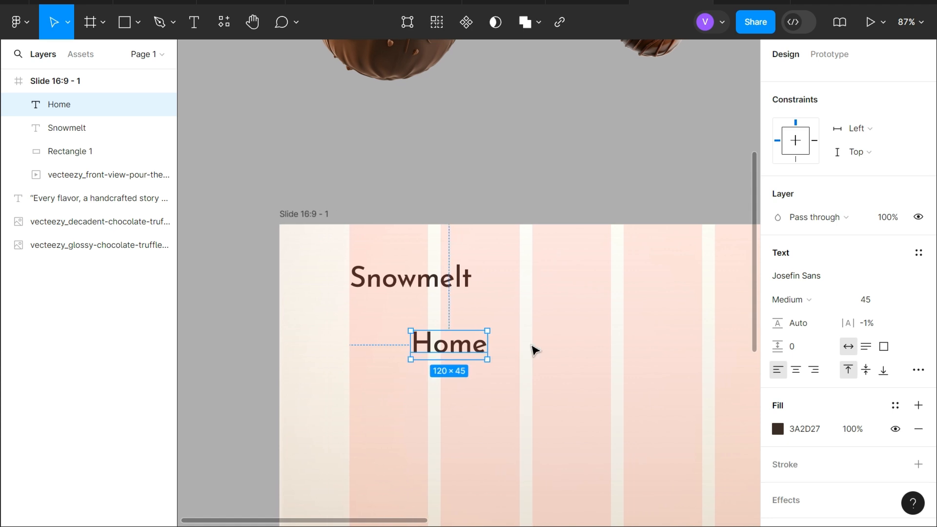
pyautogui.click(873, 298)
pyautogui.write('2')
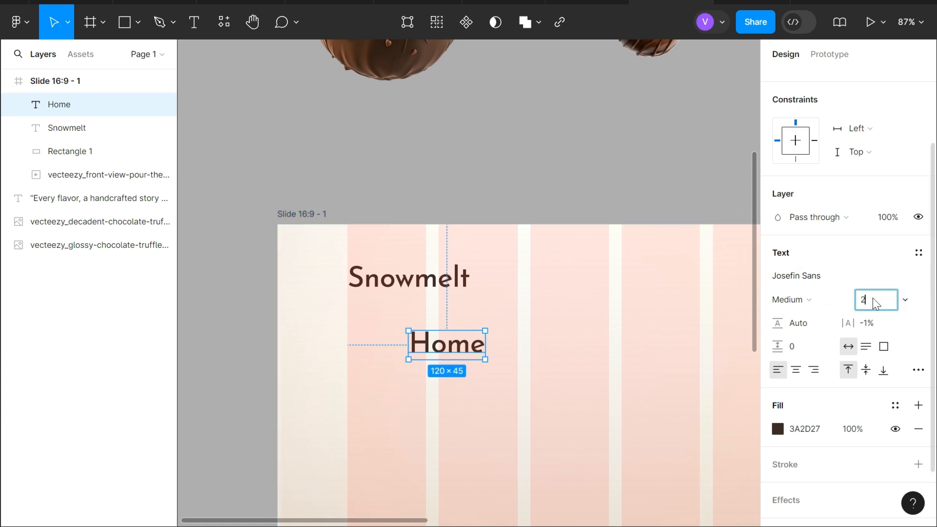
pyautogui.write('8')
pyautogui.press('Return')
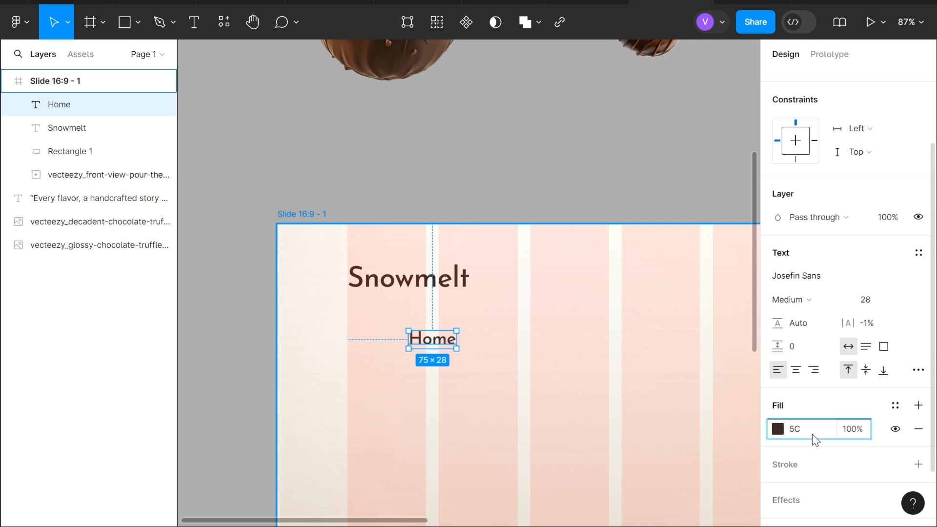
pyautogui.press('Return')
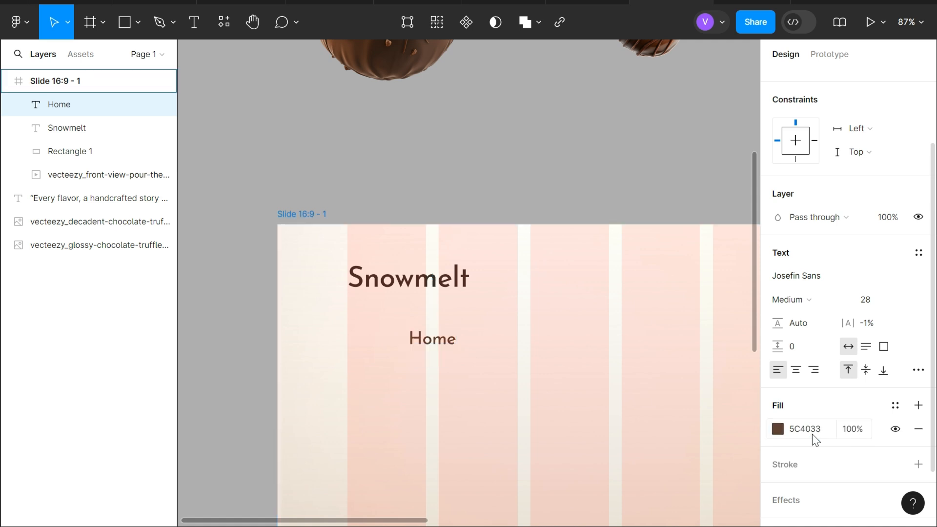
# Step: Place a copy of the Home text to its right and change the copy's wording to "Flavors"
pyautogui.moveTo(432, 340); pyautogui.dragTo(497, 363)
pyautogui.doubleClick(491, 362)
pyautogui.write('F')
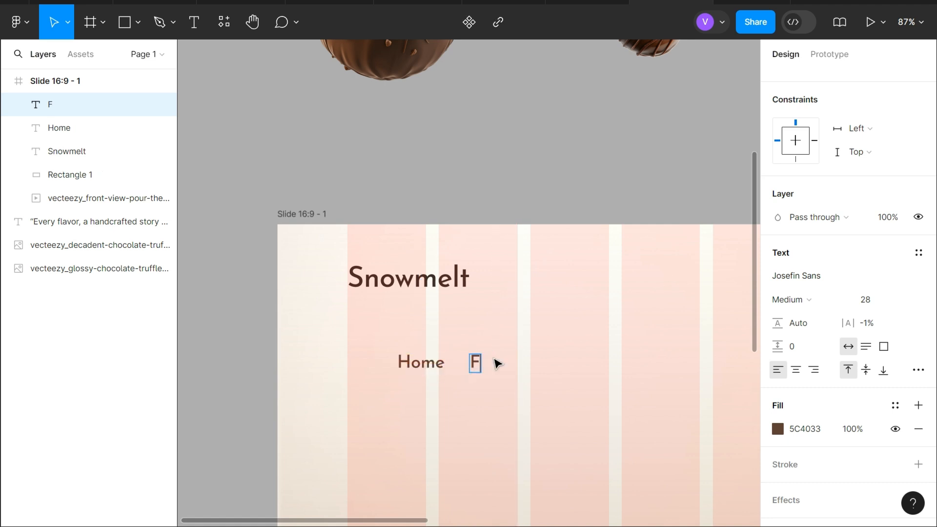
pyautogui.write('lavors')
pyautogui.press('Escape')
# Step: Make three more copies of the Flavors text, evenly spaced in the same row to its right
pyautogui.hotkey('ctrl', 'd')
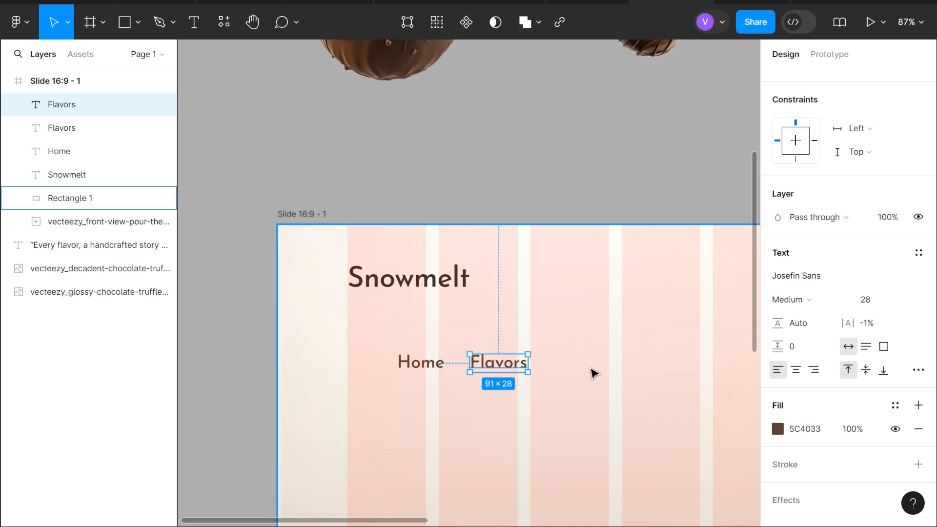
pyautogui.moveTo(520, 365); pyautogui.dragTo(605, 367)
pyautogui.hotkey('ctrl', 'd')
pyautogui.hotkey('ctrl', 'd')
pyautogui.hscroll(2, 597, 366)
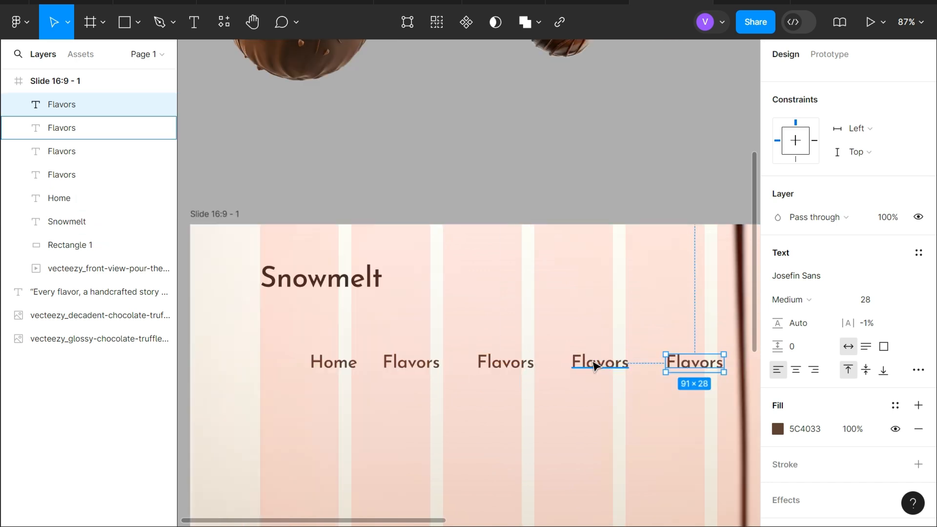
# Step: Change the wording of the three Flavors copies to "Manu", "Gallery" and "Contact", from left to right
pyautogui.doubleClick(507, 371)
pyautogui.write('Manu')
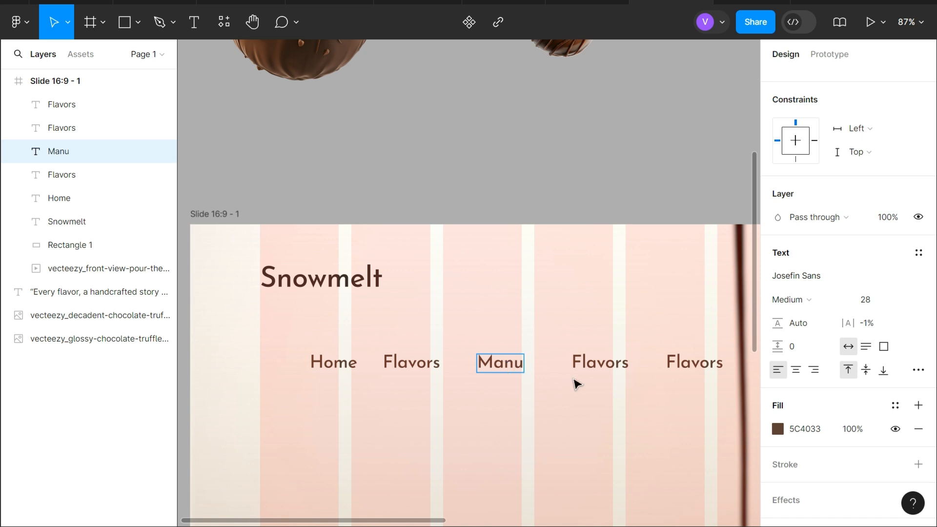
pyautogui.doubleClick(614, 361)
pyautogui.write('Gallery')
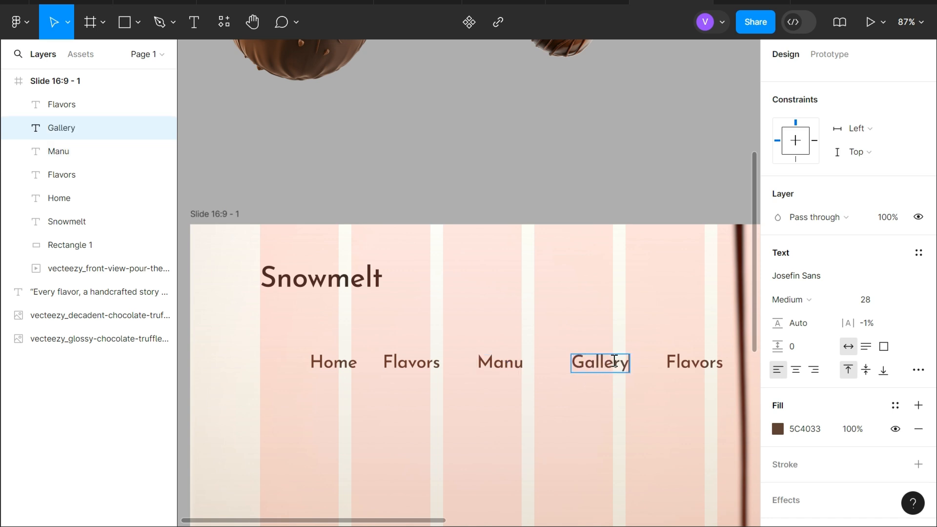
pyautogui.doubleClick(692, 364)
pyautogui.write('Contact')
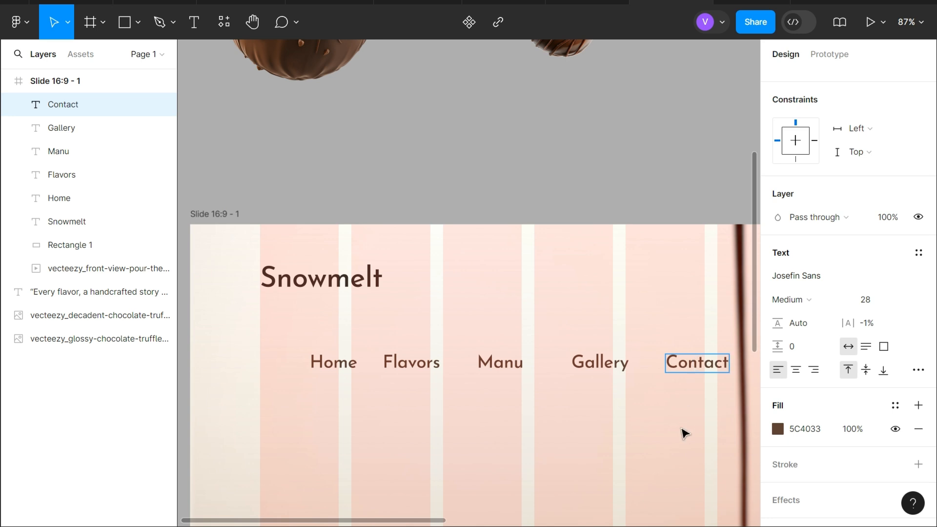
pyautogui.press('Escape')
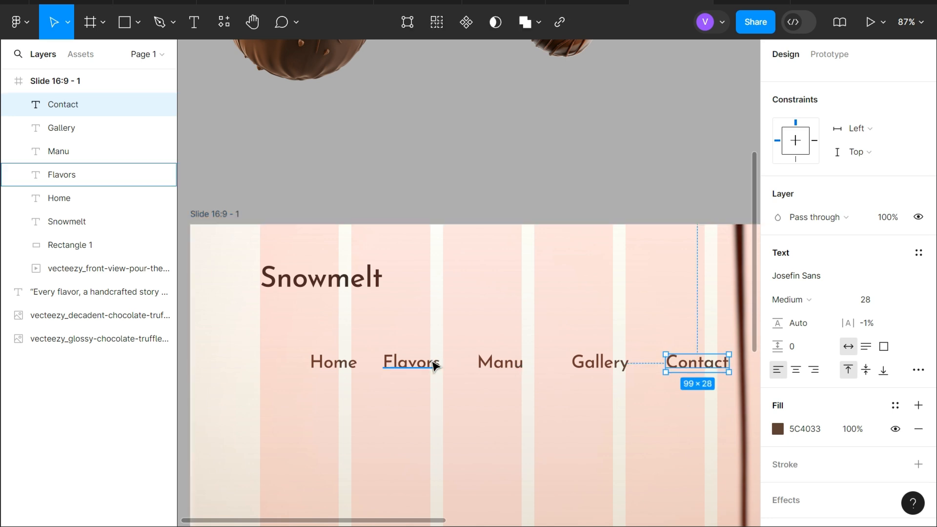
# Step: Combine the five navigation texts into a horizontal auto layout with a spacing of 54
pyautogui.keyDown('shift'); pyautogui.click(601, 361); pyautogui.keyUp('shift')
pyautogui.keyDown('shift'); pyautogui.click(488, 363); pyautogui.keyUp('shift')
pyautogui.keyDown('shift'); pyautogui.click(409, 365); pyautogui.keyUp('shift')
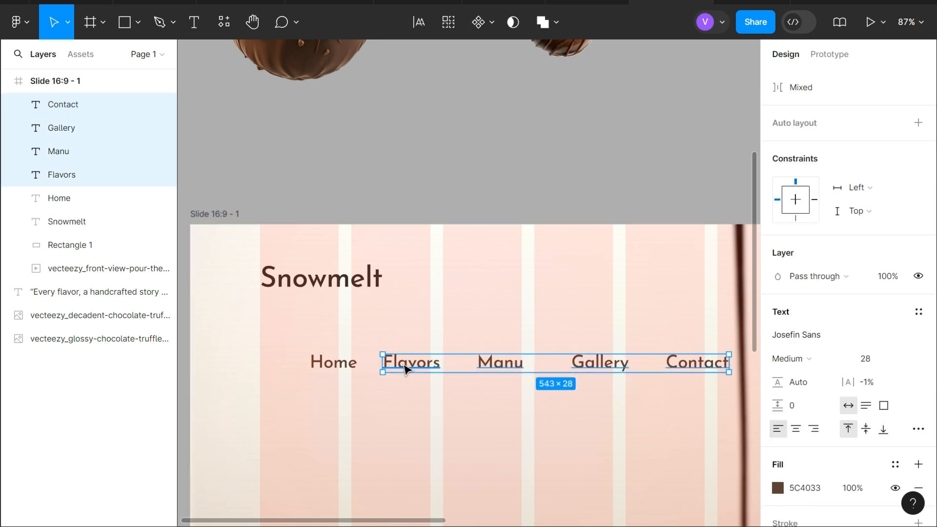
pyautogui.keyDown('shift'); pyautogui.click(333, 366); pyautogui.keyUp('shift')
pyautogui.hotkey('shift', 'a')
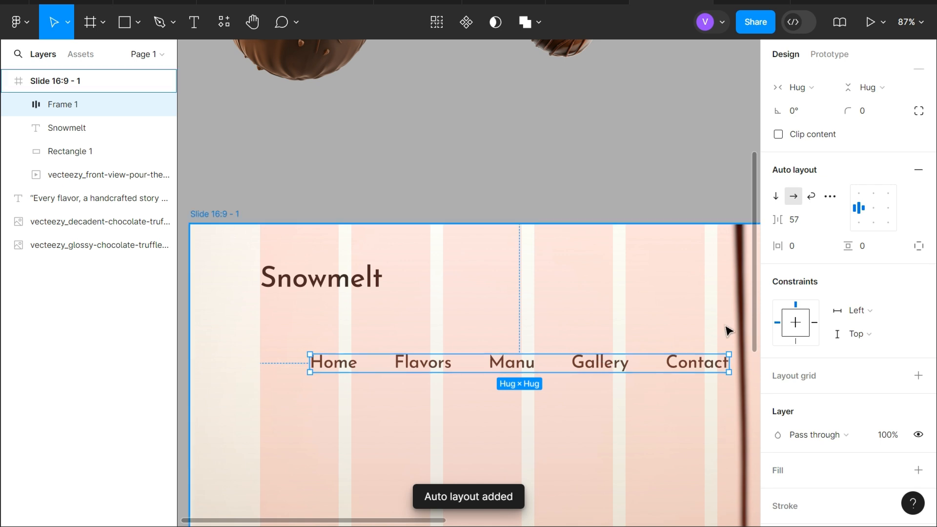
pyautogui.click(801, 219)
pyautogui.doubleClick(801, 220)
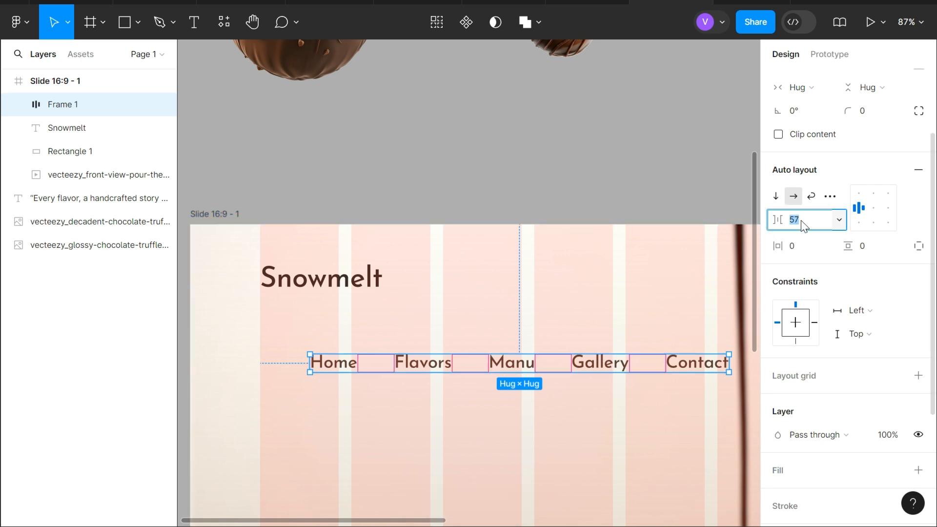
pyautogui.write('54')
pyautogui.press('Return')
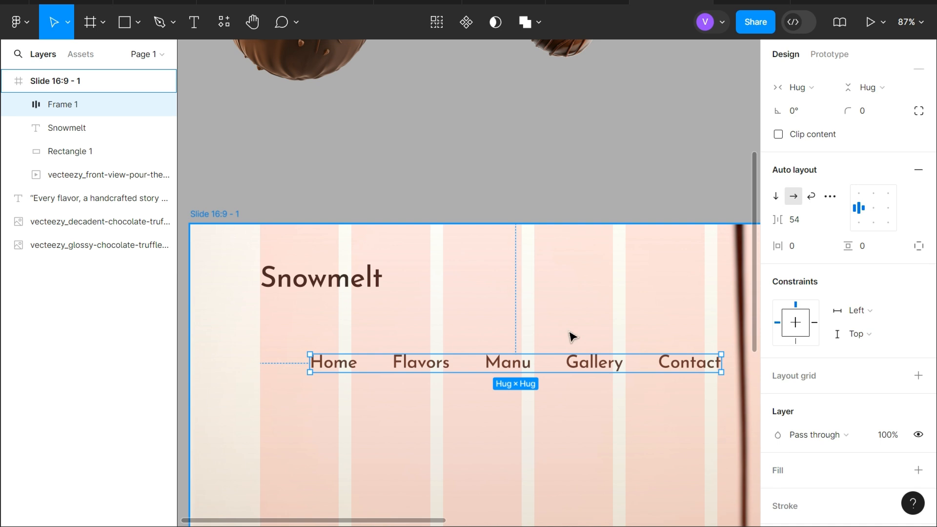
# Step: Move the navigation frame to the slide's upper right, level with Snowmelt, at about X 1165, Y 72
pyautogui.scroll(-3, 569, 337)
pyautogui.moveTo(576, 357); pyautogui.dragTo(722, 282)
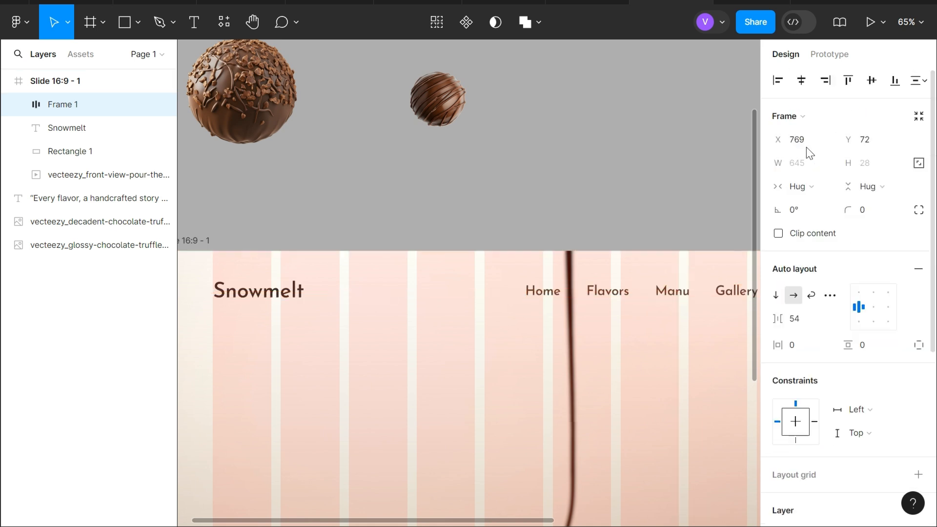
pyautogui.click(825, 81)
pyautogui.hscroll(4, 605, 302)
pyautogui.hscroll(5, 607, 305)
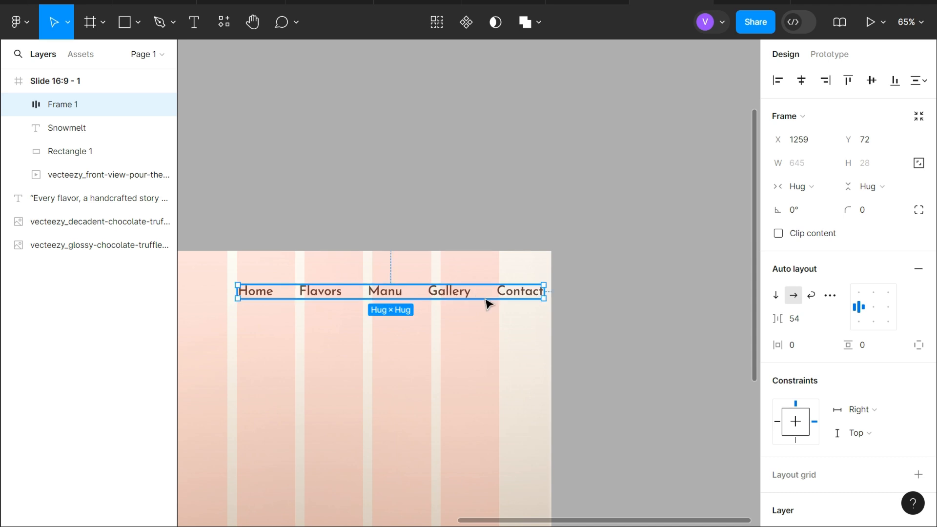
pyautogui.moveTo(488, 303); pyautogui.dragTo(540, 278)
pyautogui.scroll(-5, 539, 278)
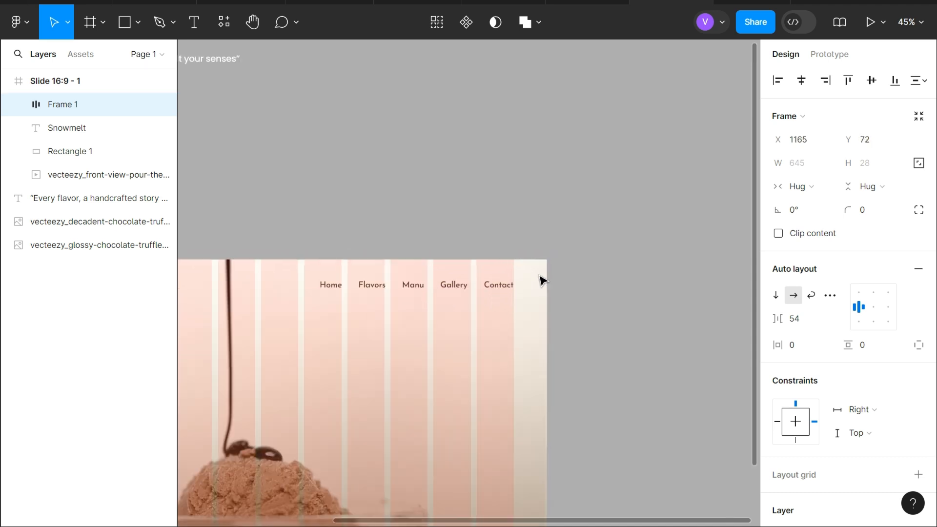
# Step: Align the Snowmelt text and the navigation frame on their vertical centres
pyautogui.press('Tab')
pyautogui.keyDown('shift'); pyautogui.click(550, 278); pyautogui.keyUp('shift')
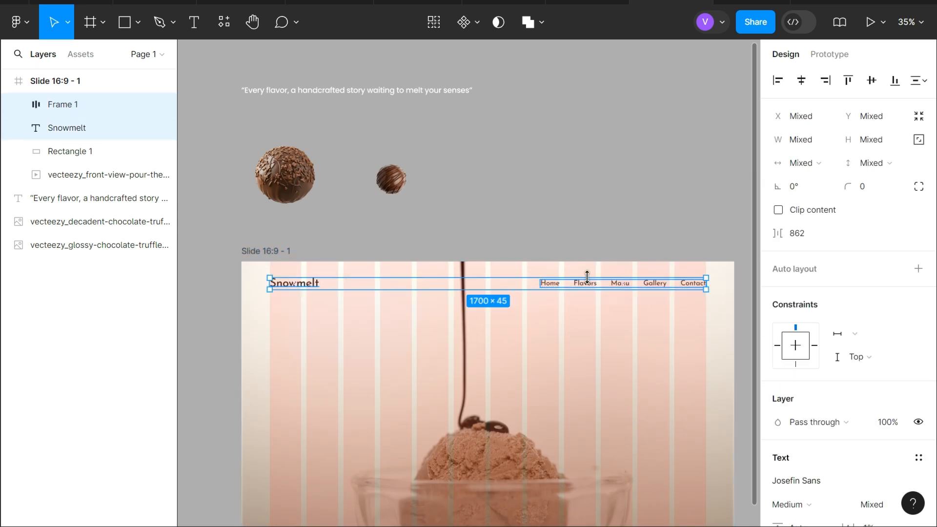
pyautogui.click(874, 86)
pyautogui.press('alt')
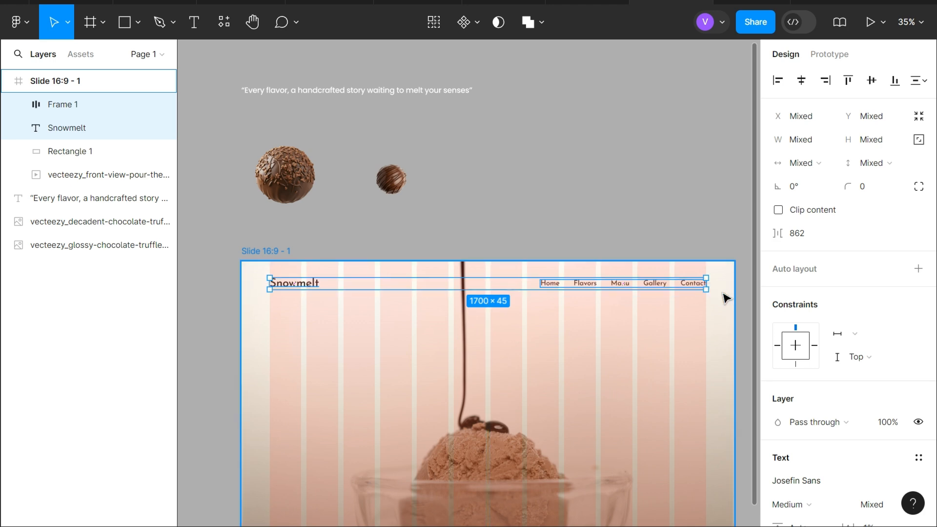
pyautogui.press('Escape')
pyautogui.click(630, 286)
# Step: Preview the slide as a full-screen prototype with its video playing, and return to the design file
pyautogui.scroll(-2, 540, 351)
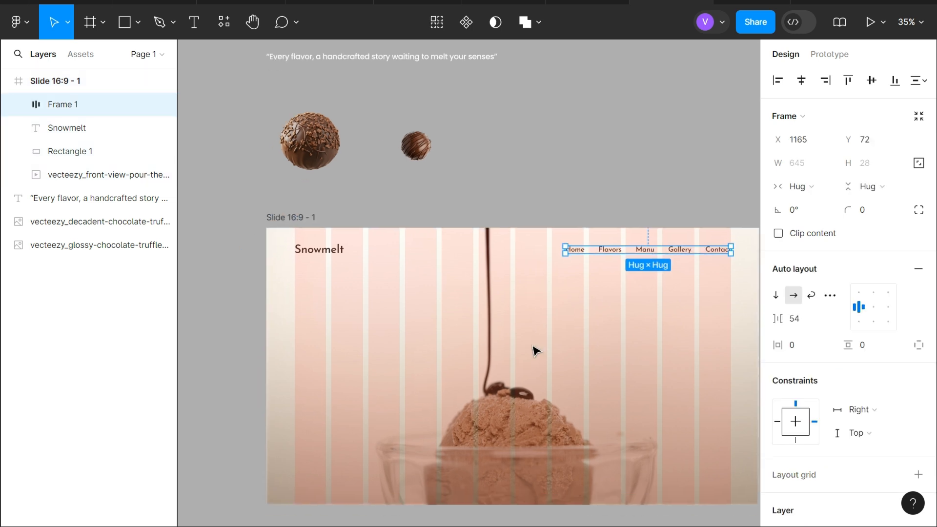
pyautogui.scroll(3, 536, 352)
pyautogui.scroll(2, 485, 308)
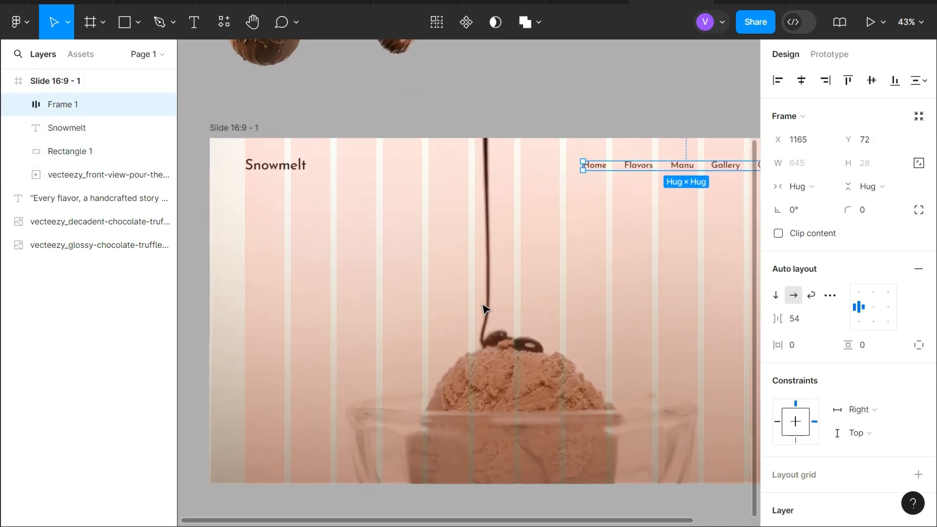
pyautogui.click(240, 127)
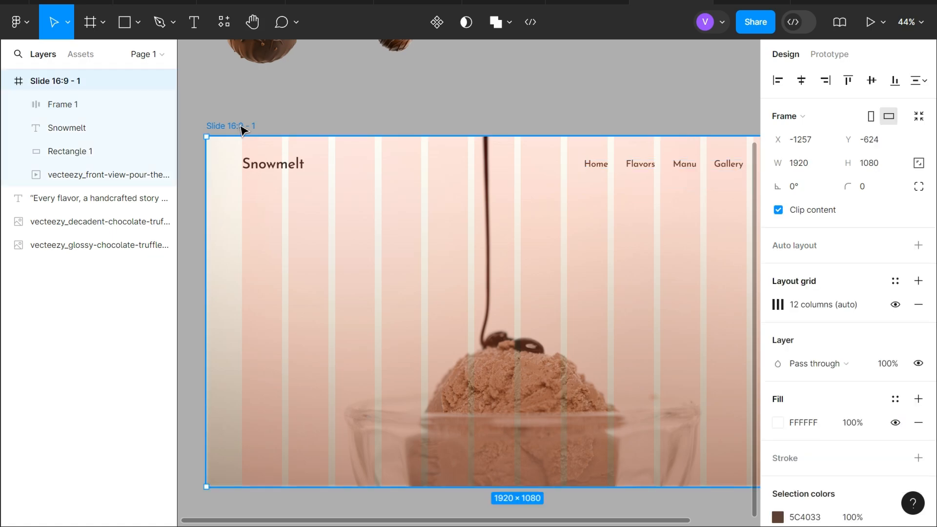
pyautogui.click(862, 19)
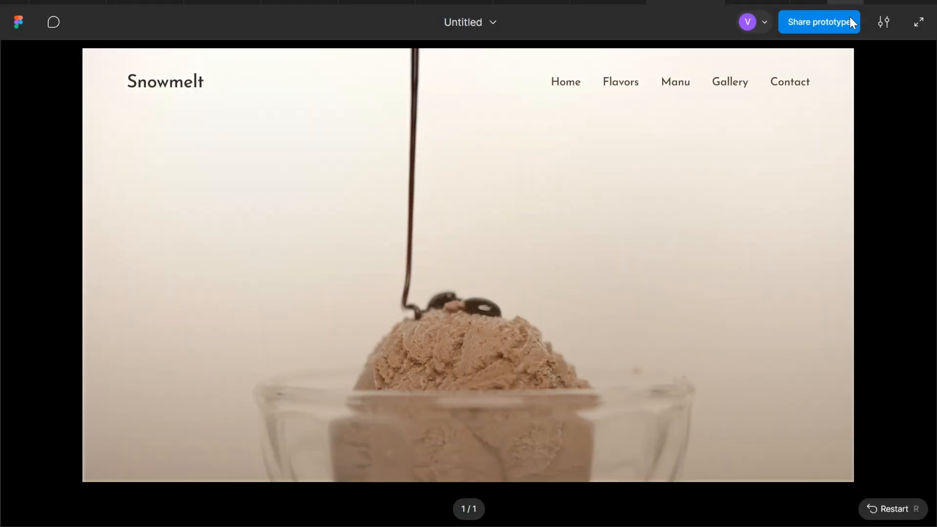
pyautogui.click(876, 27)
pyautogui.click(854, 146)
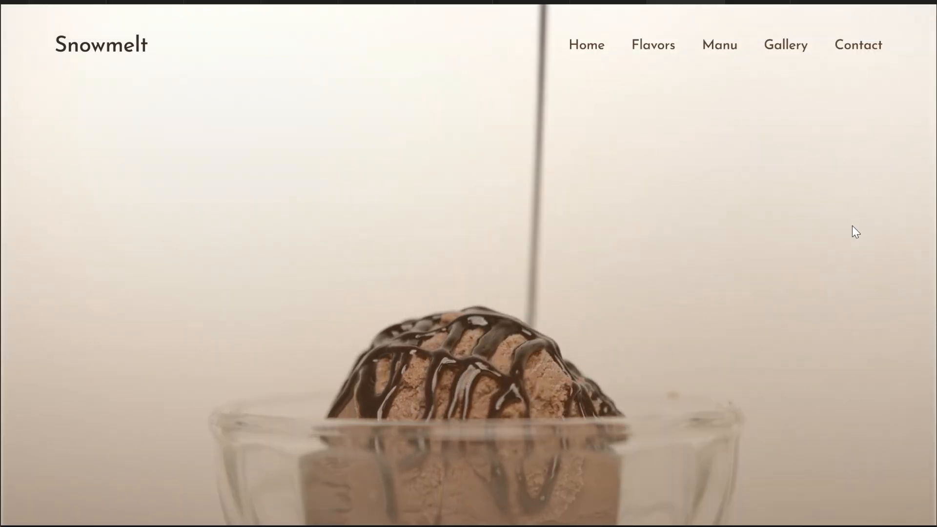
pyautogui.click(608, 2)
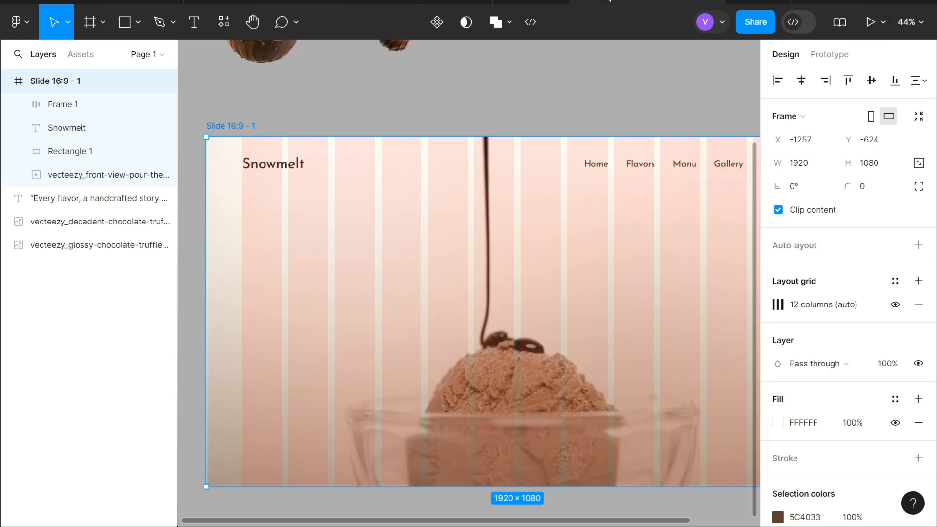
# Step: Duplicate the Snowmelt text below and to the right of the original, and change the copy's wording to "Spoons Ready"
pyautogui.click(259, 165)
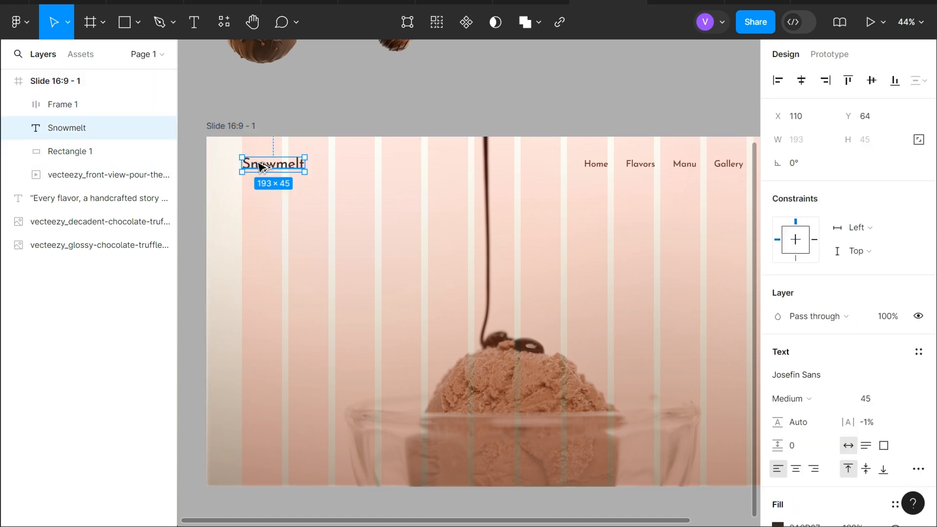
pyautogui.moveTo(260, 165); pyautogui.dragTo(321, 249)
pyautogui.doubleClick(321, 249)
pyautogui.write('Spoons ready')
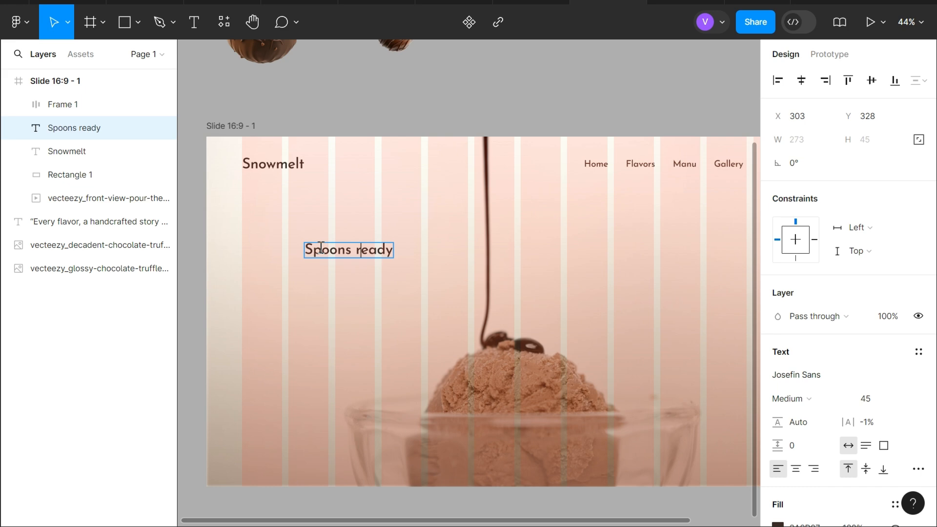
pyautogui.press('Delete')
pyautogui.write('R')
pyautogui.press('Escape')
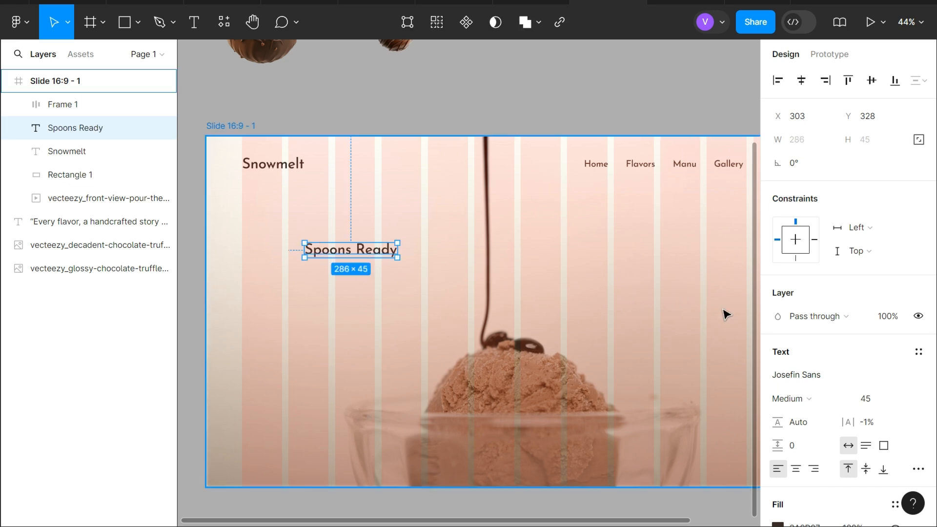
# Step: Set the Spoons Ready text to the Outfit font in ExtraBold weight
pyautogui.click(810, 380)
pyautogui.write('o')
pyautogui.press('Return')
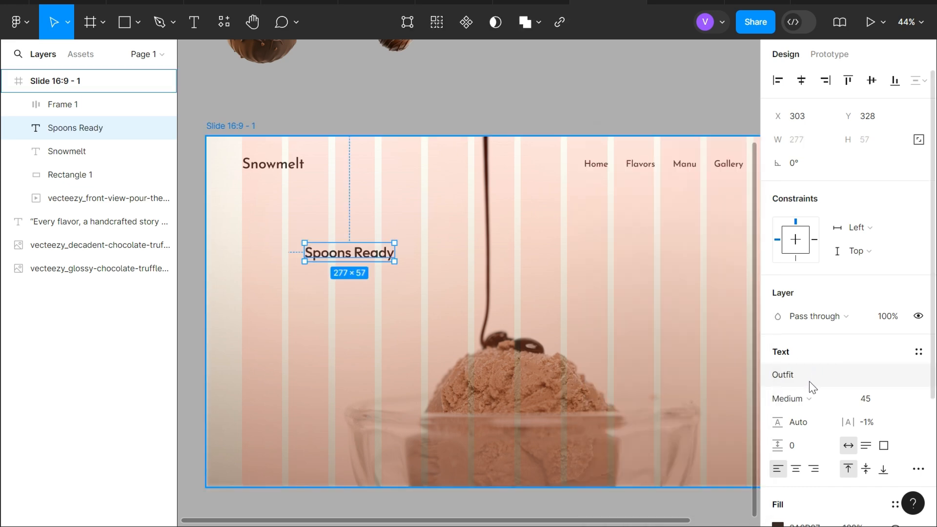
pyautogui.click(813, 396)
pyautogui.click(827, 450)
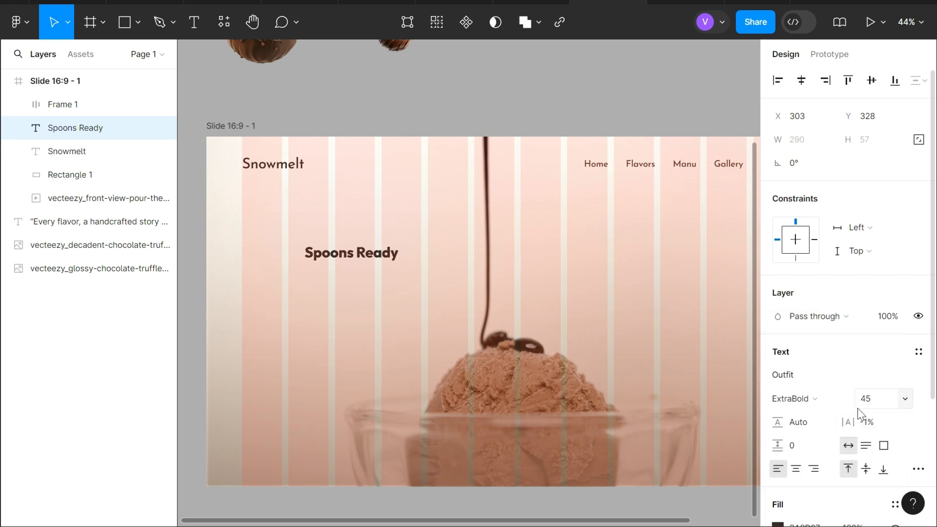
# Step: Set the Spoons Ready text to font size 130 with 1% letter spacing
pyautogui.click(877, 401)
pyautogui.write('30')
pyautogui.press('Return')
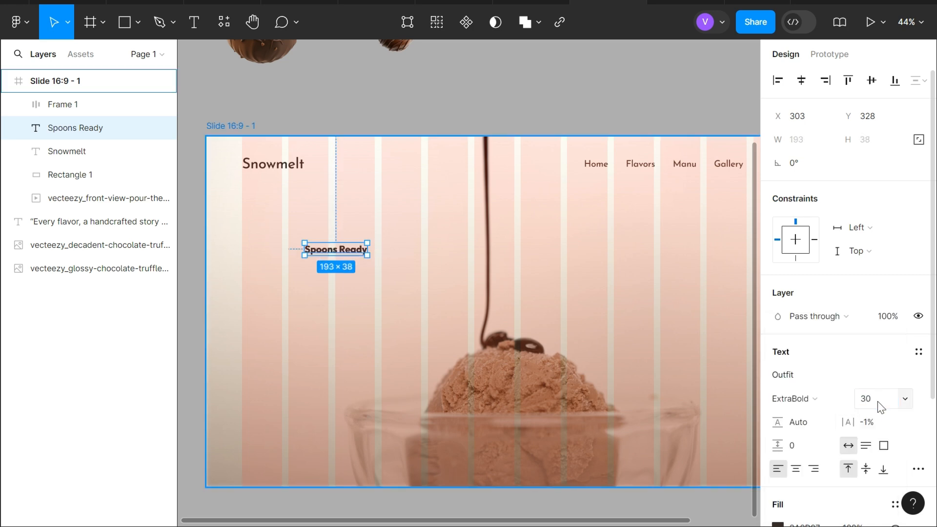
pyautogui.click(877, 401)
pyautogui.press('Return')
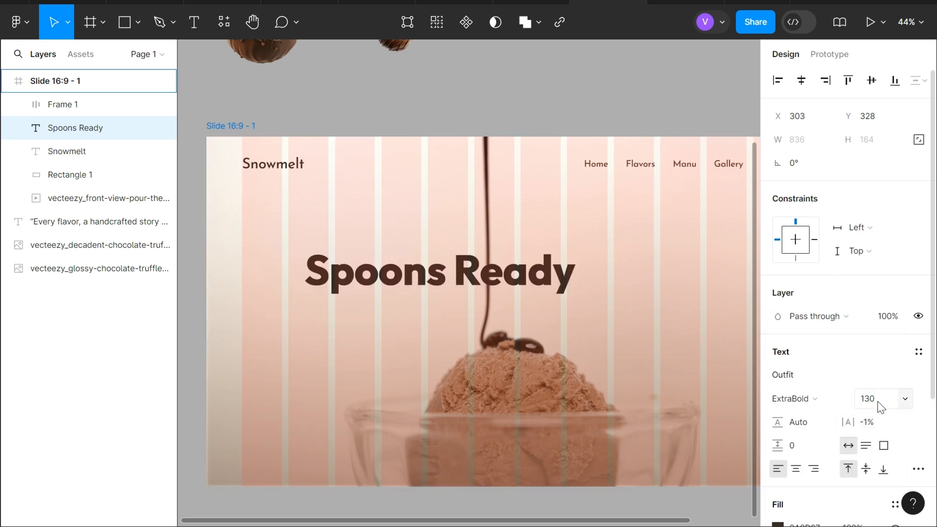
pyautogui.click(864, 425)
pyautogui.press('Return')
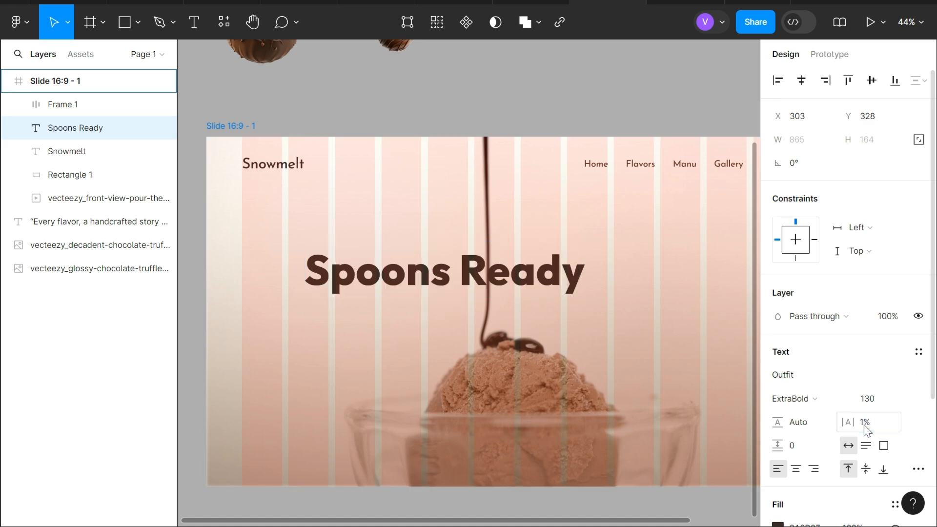
# Step: Add an outside stroke to the Spoons Ready text and hide its fill so only the outline shows
pyautogui.scroll(-4, 855, 450)
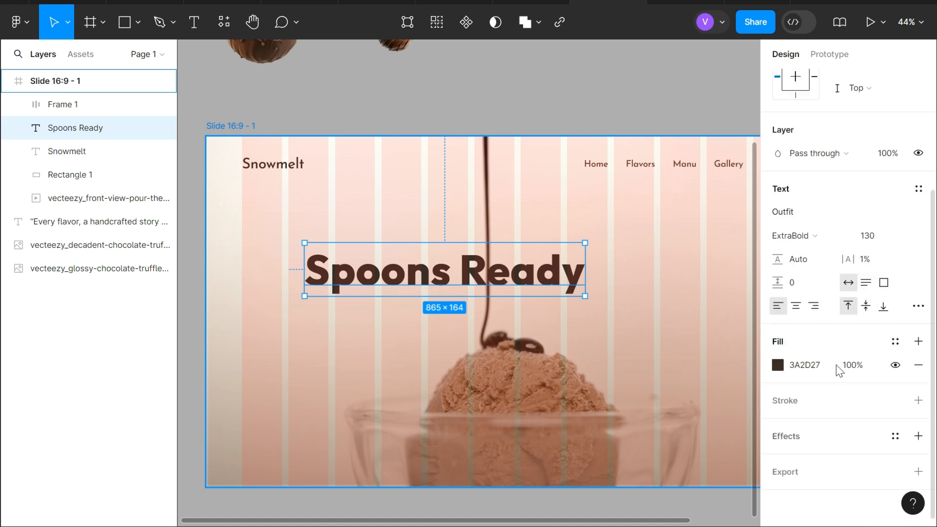
pyautogui.click(794, 398)
pyautogui.click(803, 399)
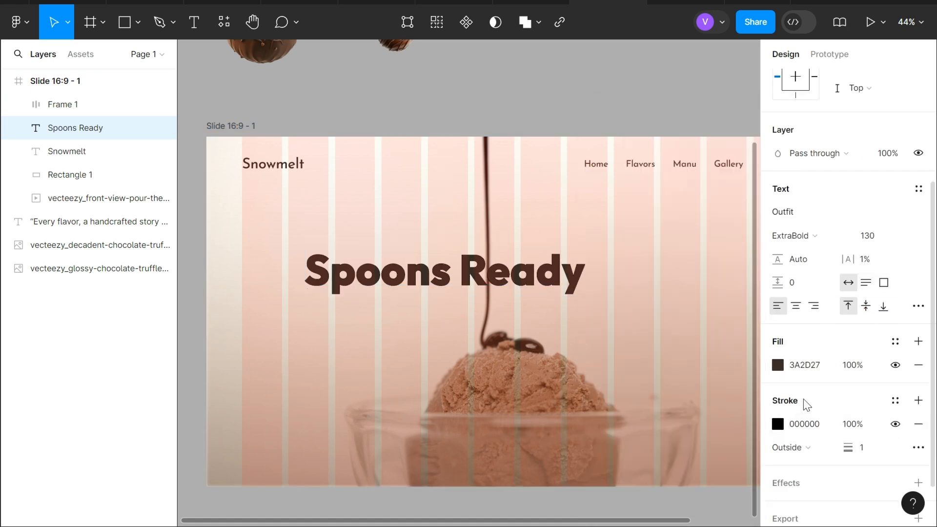
pyautogui.click(895, 365)
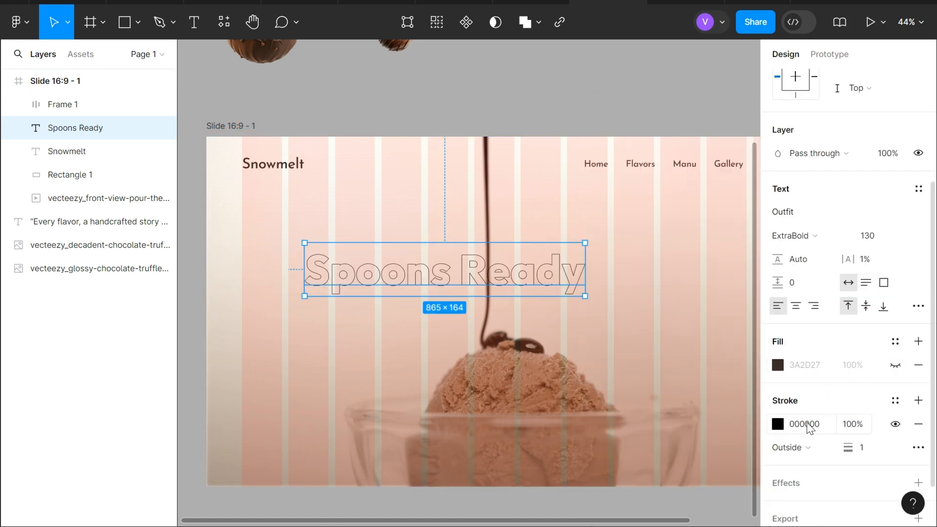
# Step: Set the Spoons Ready stroke to colour A67C52 with a width of 2
pyautogui.click(806, 425)
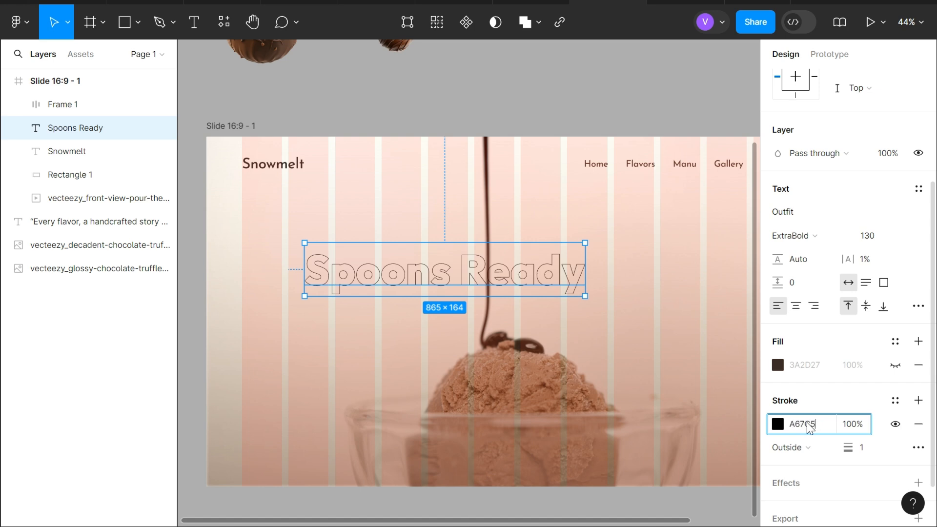
pyautogui.write('A67C52')
pyautogui.press('Return')
pyautogui.click(868, 448)
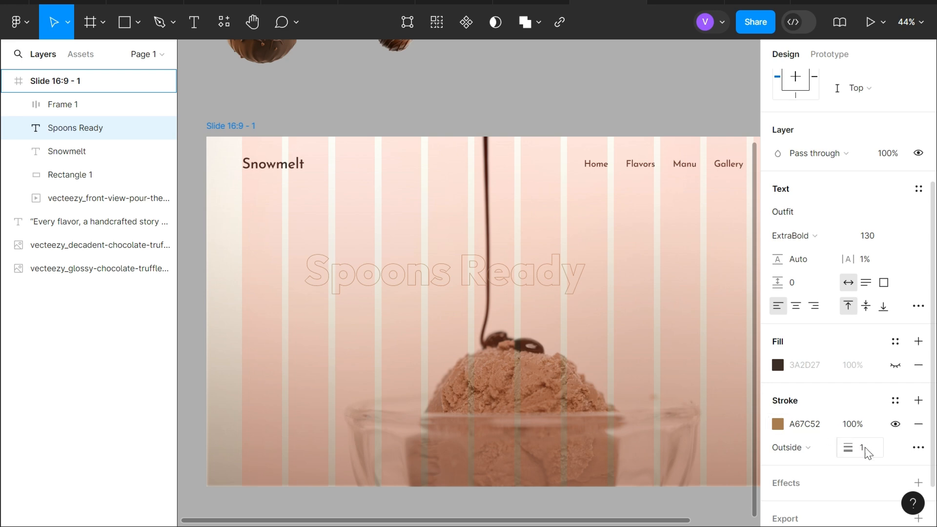
pyautogui.write('2')
pyautogui.press('Return')
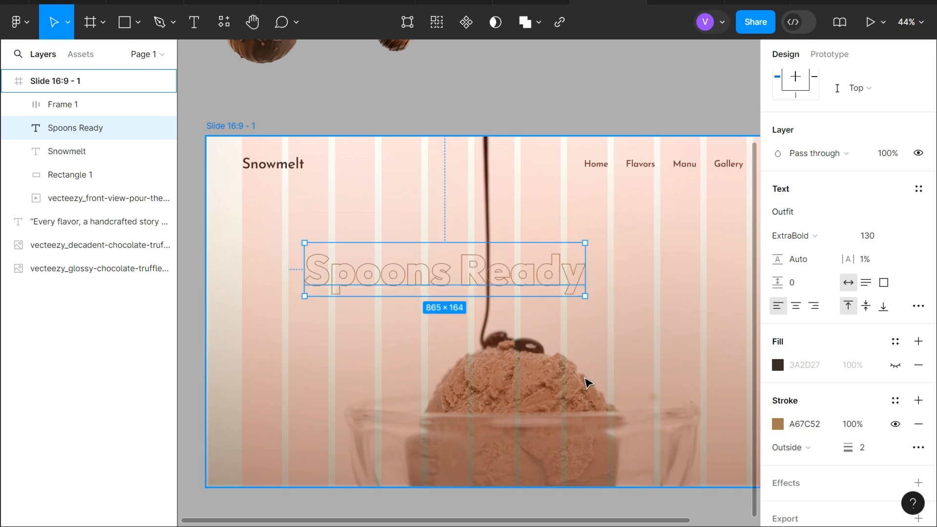
# Step: Move the Spoons Ready text down and left, to about 171 from the slide's left edge and 414 from its top
pyautogui.moveTo(494, 289); pyautogui.dragTo(453, 314)
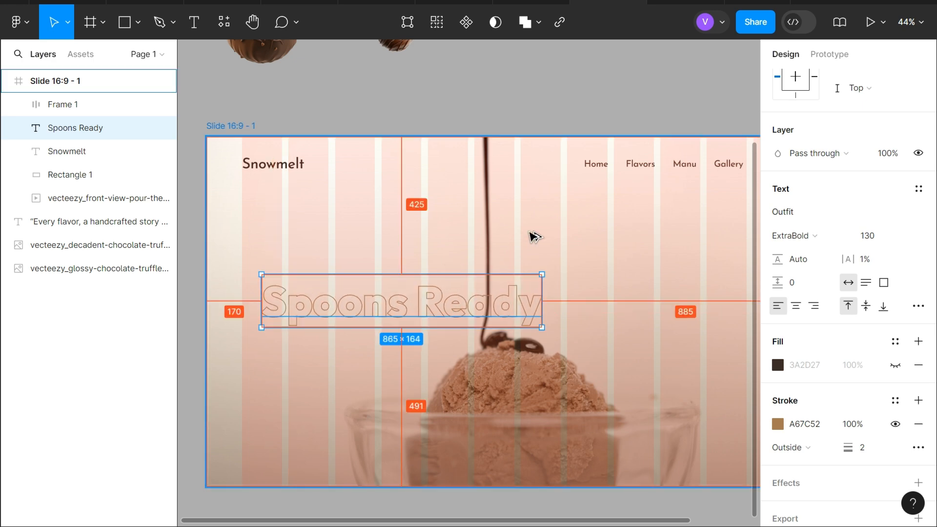
pyautogui.hotkey('alt', 'Up')
pyautogui.hotkey('alt', 'Up')
pyautogui.hotkey('alt', 'Up')
pyautogui.hotkey('alt', 'Up')
pyautogui.hotkey('alt', 'Up')
pyautogui.hotkey('alt', 'Up')
pyautogui.hotkey('alt', 'Up')
pyautogui.hotkey('alt', 'Up')
pyautogui.hotkey('alt', 'Up')
pyautogui.hotkey('alt', 'Up')
pyautogui.hotkey('alt', 'Up')
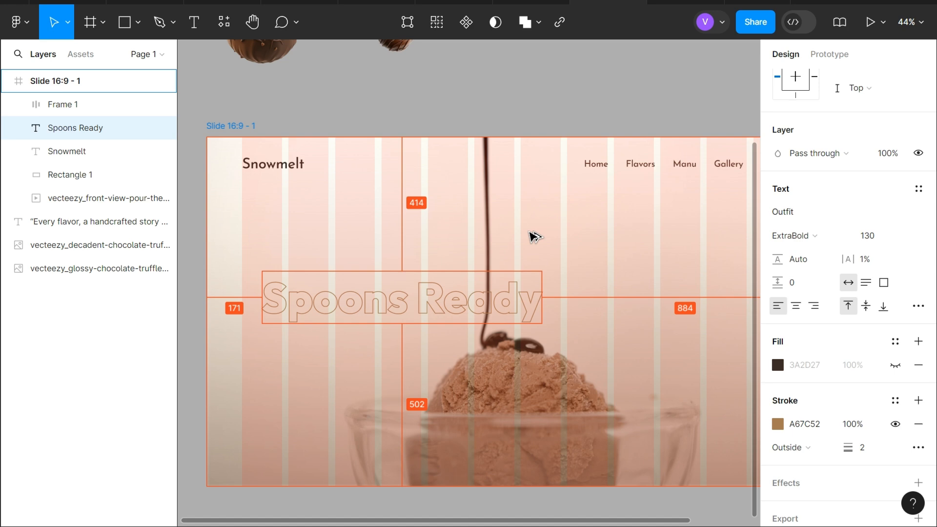
# Step: Nudge the Spoons Ready text slightly further right and bring it forward above the navigation frame in the layer order
pyautogui.hotkey('alt', 'Right')
pyautogui.hotkey('alt', 'Right')
pyautogui.hotkey('alt', 'Right')
pyautogui.hotkey('alt', 'Right')
pyautogui.hotkey('alt', 'Right')
pyautogui.hotkey('alt', 'Right')
pyautogui.hotkey('alt', 'Right')
pyautogui.hotkey('alt', 'Right')
pyautogui.hotkey('alt', 'Right')
pyautogui.hotkey('alt', 'Right')
pyautogui.hotkey('alt', 'Right')
pyautogui.hotkey('alt', 'Right')
pyautogui.hotkey('alt', 'Right')
pyautogui.hotkey('alt', 'Right')
pyautogui.hotkey('alt', 'Right')
pyautogui.hotkey('alt', 'Right')
pyautogui.hotkey('alt', 'Right')
pyautogui.hotkey('alt', 'Right')
pyautogui.hotkey('alt', 'Right')
pyautogui.hotkey('alt', 'Right')
pyautogui.hotkey('alt', 'Left')
pyautogui.hotkey('alt', 'Left')
pyautogui.hotkey('alt', 'Left')
pyautogui.hotkey('alt', 'Left')
pyautogui.hotkey('alt', 'Left')
pyautogui.hotkey('alt', 'Left')
pyautogui.hotkey('alt', 'Left')
pyautogui.hotkey('alt', 'Left')
pyautogui.hotkey('alt', 'Left')
pyautogui.hotkey('alt', 'Left')
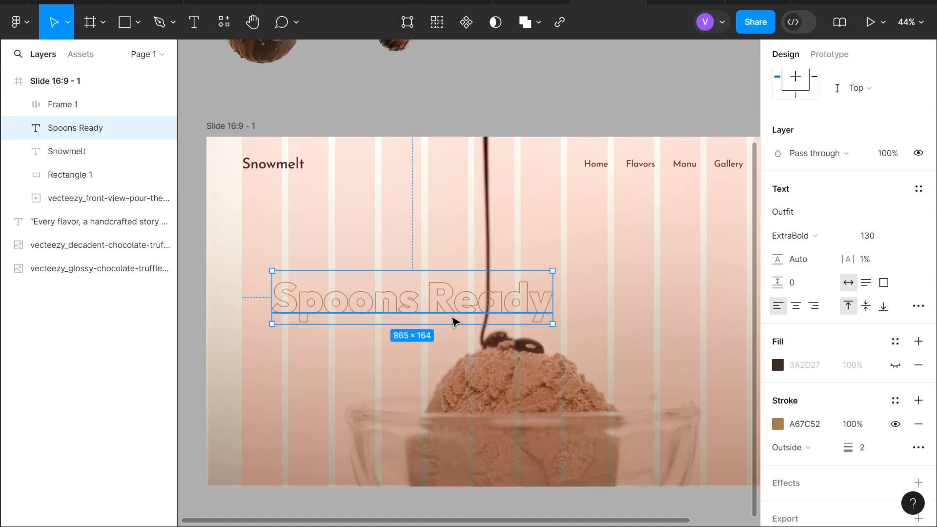
pyautogui.hotkey('ctrl', ']')
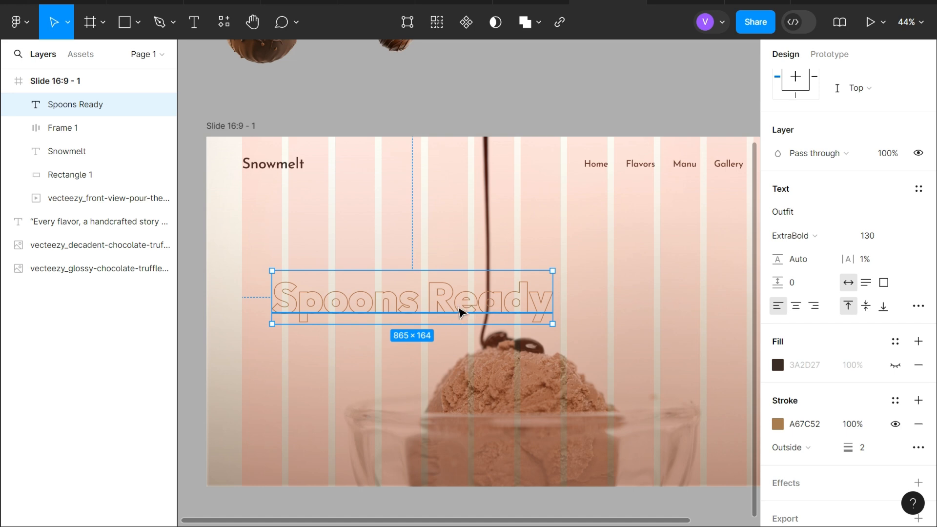
# Step: Duplicate the Spoons Ready text directly to its right and add a period to the end of the original
pyautogui.moveTo(474, 318); pyautogui.dragTo(616, 309)
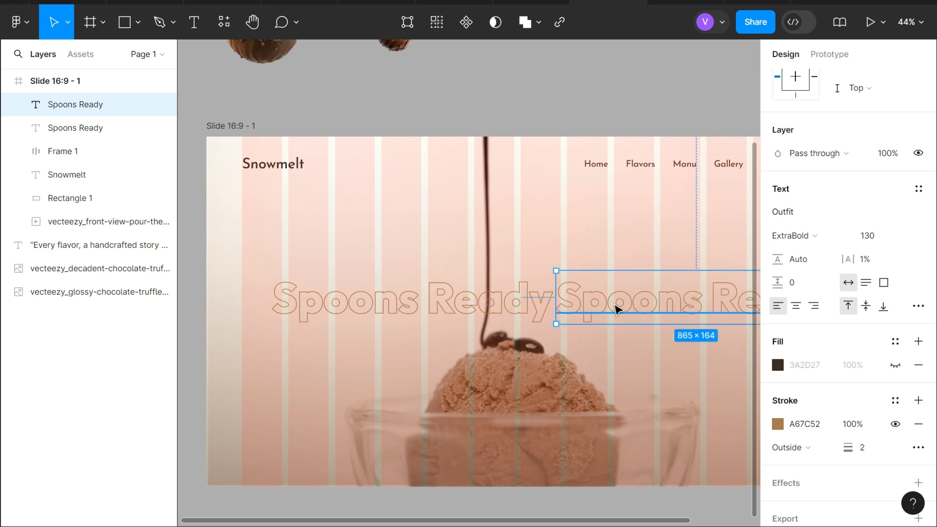
pyautogui.doubleClick(501, 303)
pyautogui.press('Right')
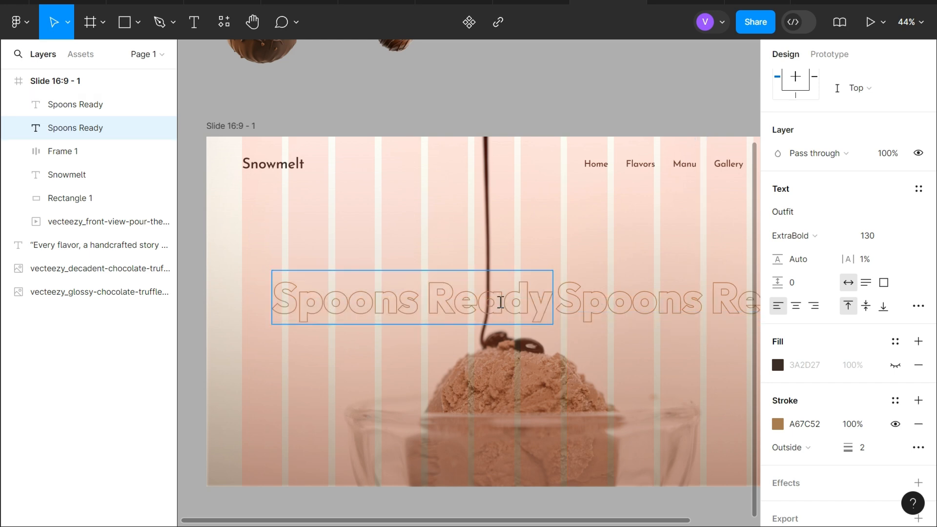
pyautogui.write('.')
# Step: Shift the Spoons Ready copy right in the same row, leaving a narrow word-space gap after the original's period
pyautogui.click(603, 300)
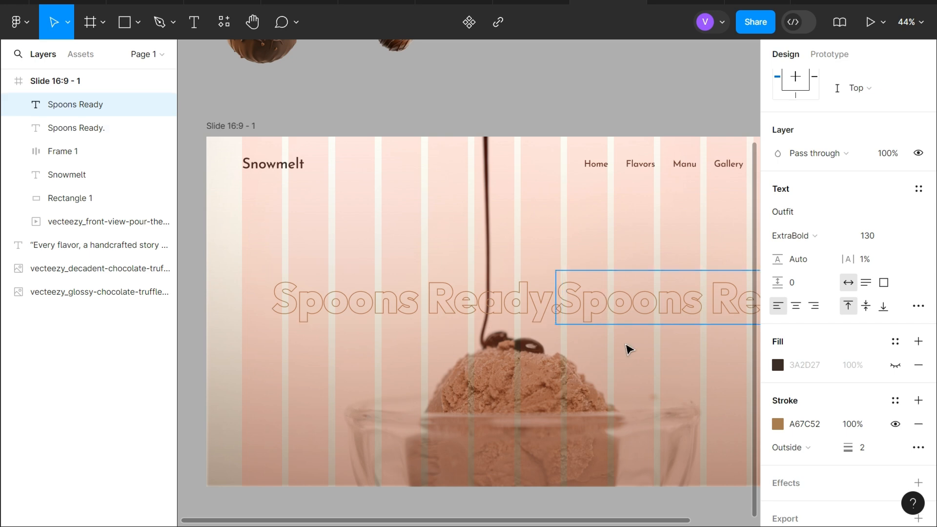
pyautogui.moveTo(607, 307); pyautogui.dragTo(621, 304)
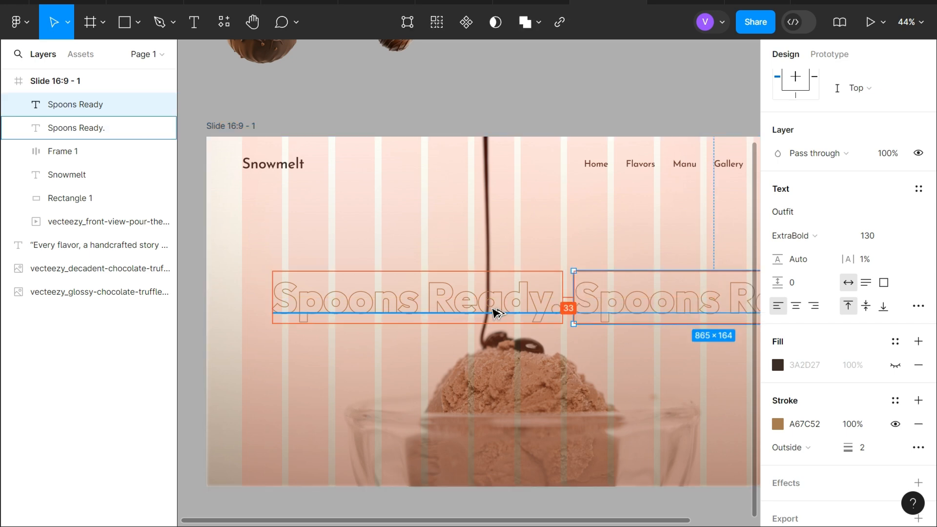
pyautogui.hotkey('alt', 'Left')
pyautogui.hotkey('alt', 'Left')
pyautogui.hotkey('alt', 'Left')
pyautogui.hotkey('alt', 'Left')
pyautogui.hotkey('alt', 'Left')
pyautogui.hotkey('alt', 'Left')
pyautogui.hotkey('alt', 'Left')
pyautogui.hotkey('alt', 'Left')
pyautogui.hotkey('alt', 'Left')
pyautogui.hotkey('alt', 'Left')
pyautogui.hotkey('alt', 'Left')
pyautogui.hotkey('alt', 'Left')
pyautogui.hotkey('alt', 'Left')
pyautogui.hotkey('alt', 'Left')
pyautogui.hotkey('alt', 'Left')
pyautogui.hotkey('alt', 'Left')
pyautogui.hotkey('alt', 'Left')
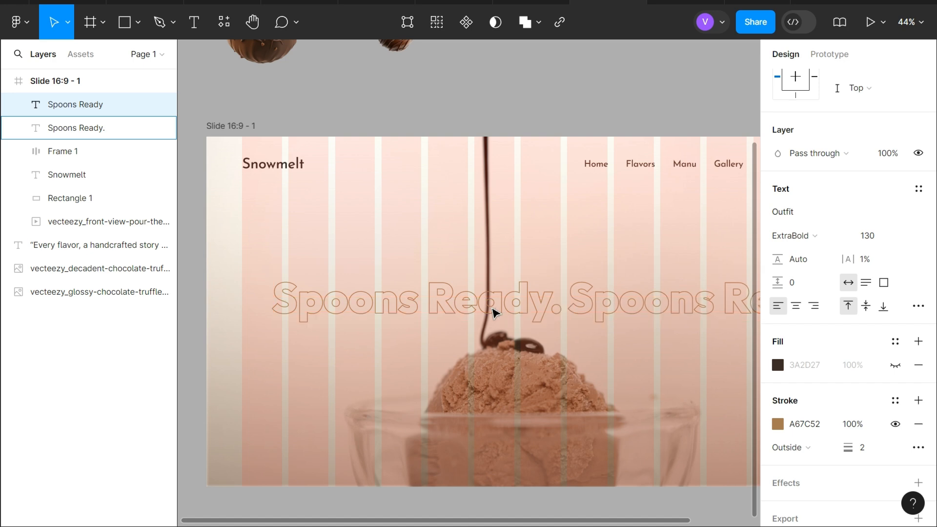
# Step: Change the wording of the right-hand Spoons Ready copy to "Let's Melt"
pyautogui.hscroll(5, 537, 314)
pyautogui.press('Return')
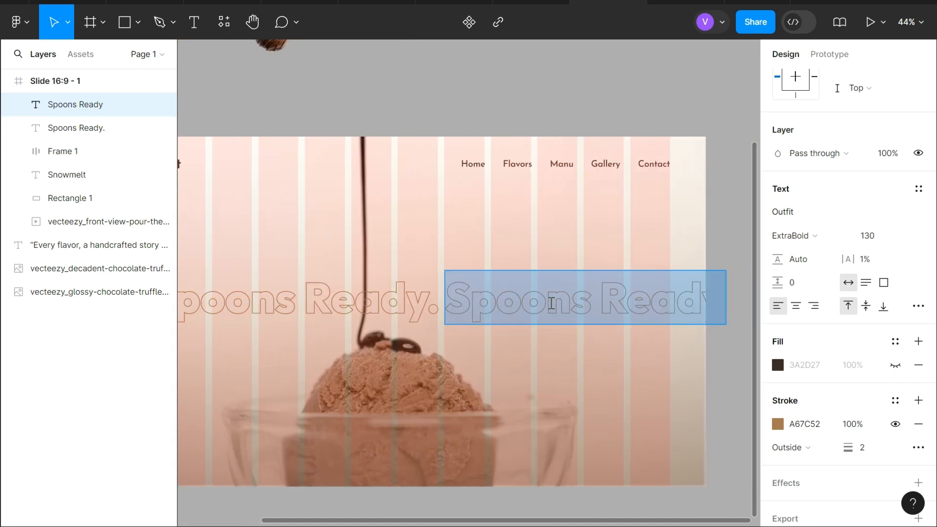
pyautogui.write("Let's")
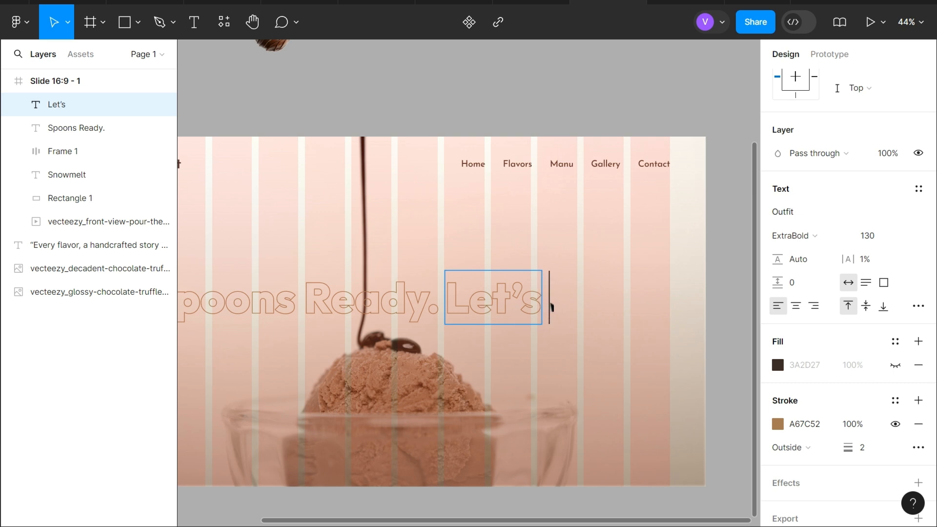
pyautogui.write(' Melt')
pyautogui.press('Escape')
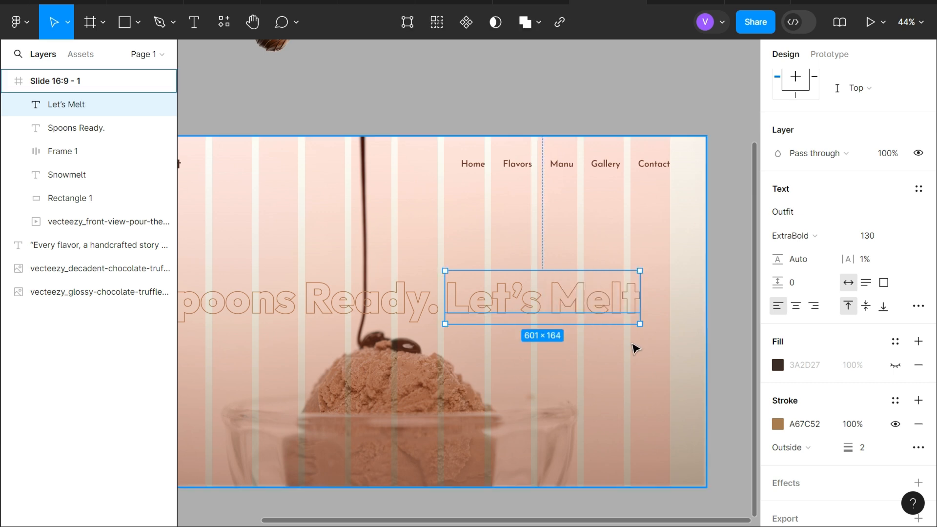
# Step: Remove the stroke from the Let's Melt text, show its fill and set the fill color to 5C4033
pyautogui.click(895, 424)
pyautogui.click(919, 424)
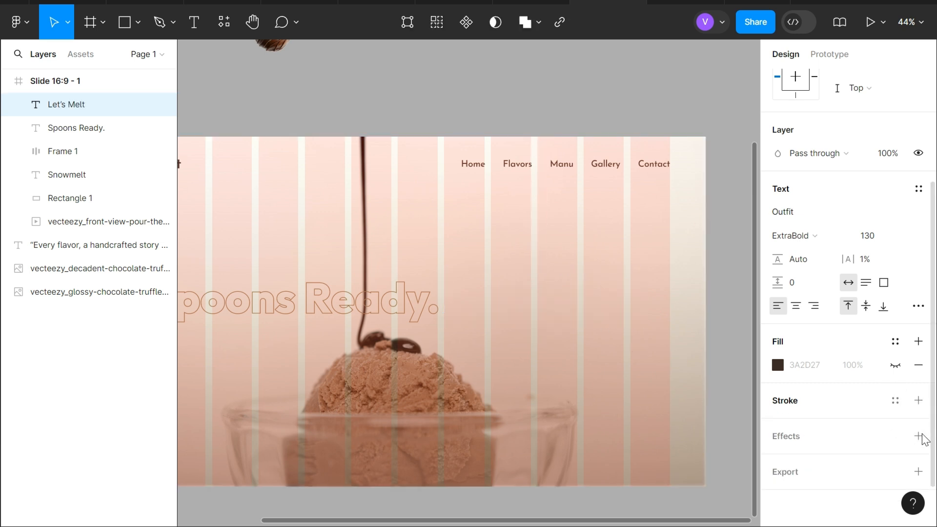
pyautogui.click(899, 367)
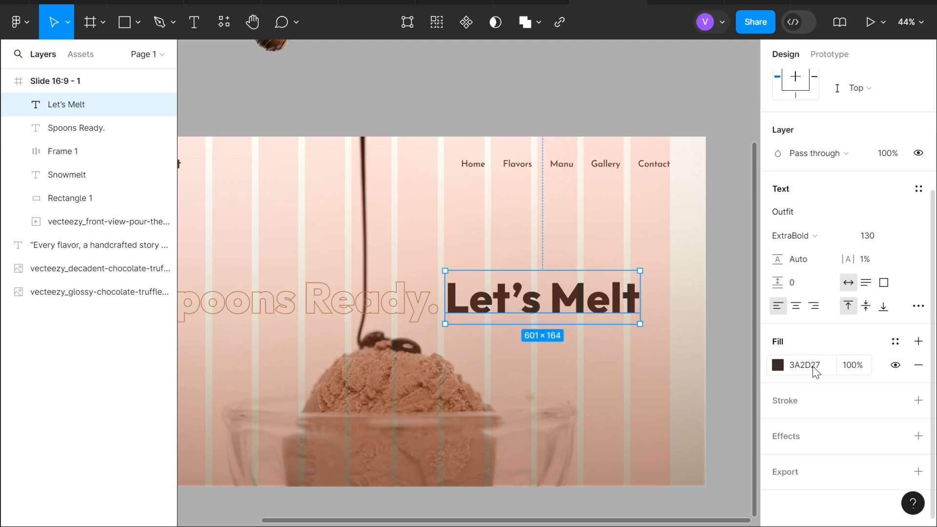
pyautogui.click(812, 366)
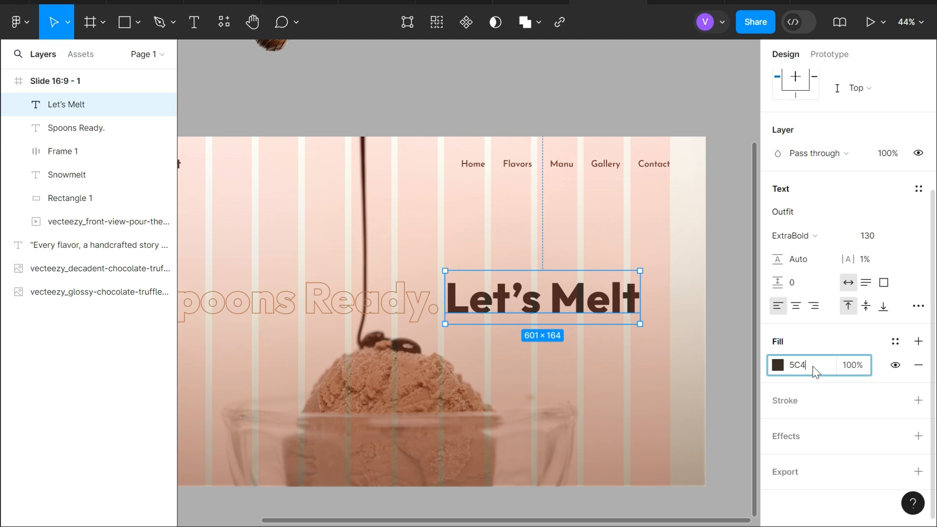
pyautogui.write('5C4033')
pyautogui.press('Return')
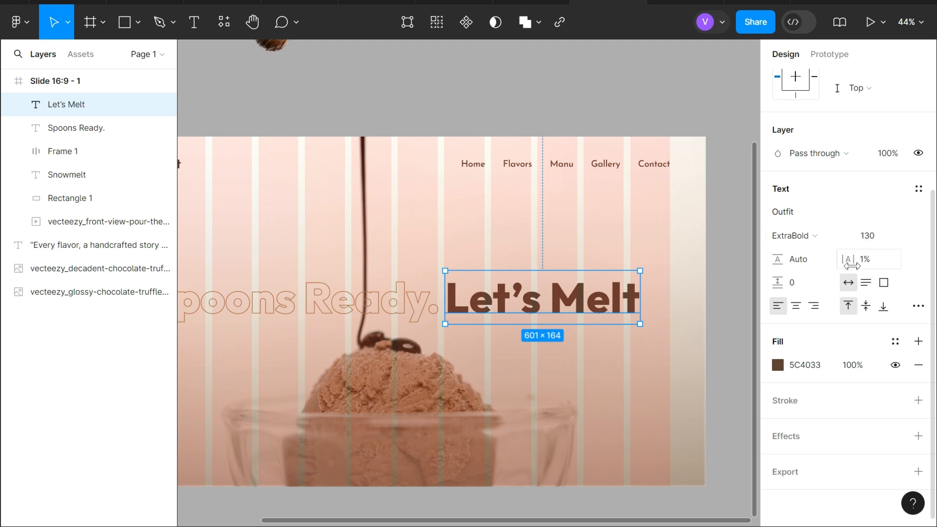
# Step: Group the Spoons Ready. and Let's Melt texts and check the group's distances to the slide edges
pyautogui.click(398, 304)
pyautogui.click(584, 271)
pyautogui.click(583, 272)
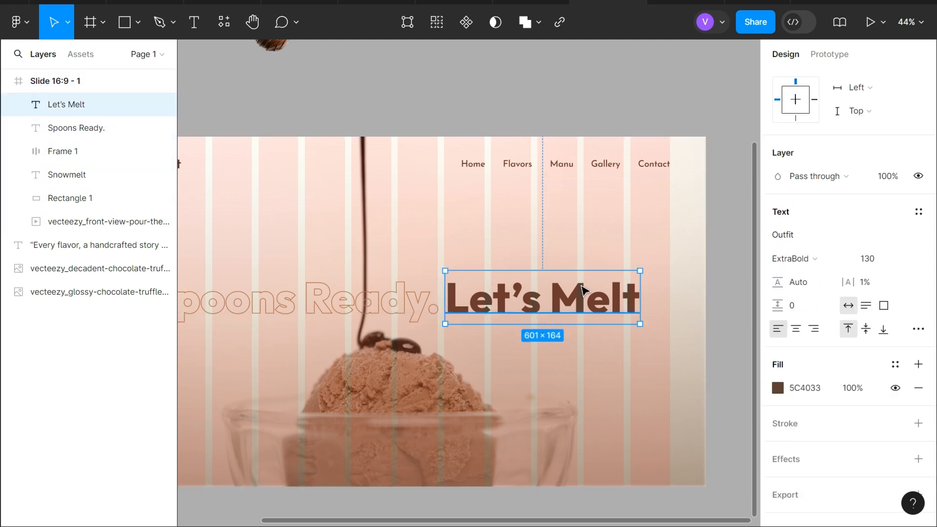
pyautogui.keyDown('shift'); pyautogui.click(322, 282); pyautogui.keyUp('shift')
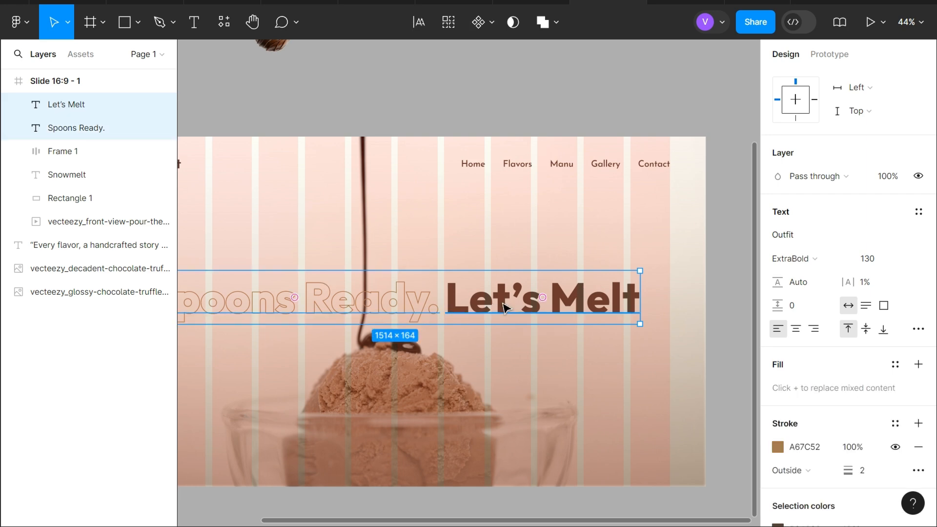
pyautogui.keyDown('shift'); pyautogui.click(419, 272); pyautogui.keyUp('shift')
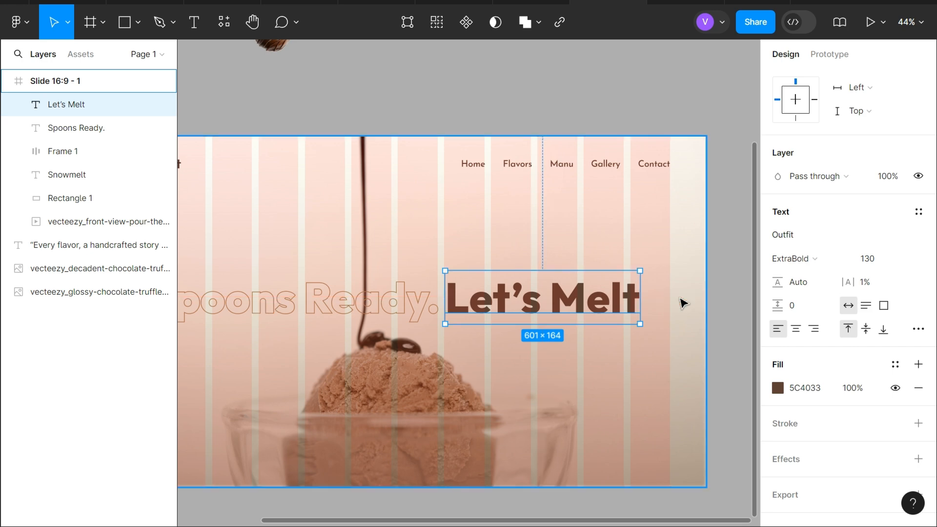
pyautogui.click(397, 313)
pyautogui.keyDown('shift'); pyautogui.click(486, 306); pyautogui.keyUp('shift')
pyautogui.hotkey('ctrl', 'g')
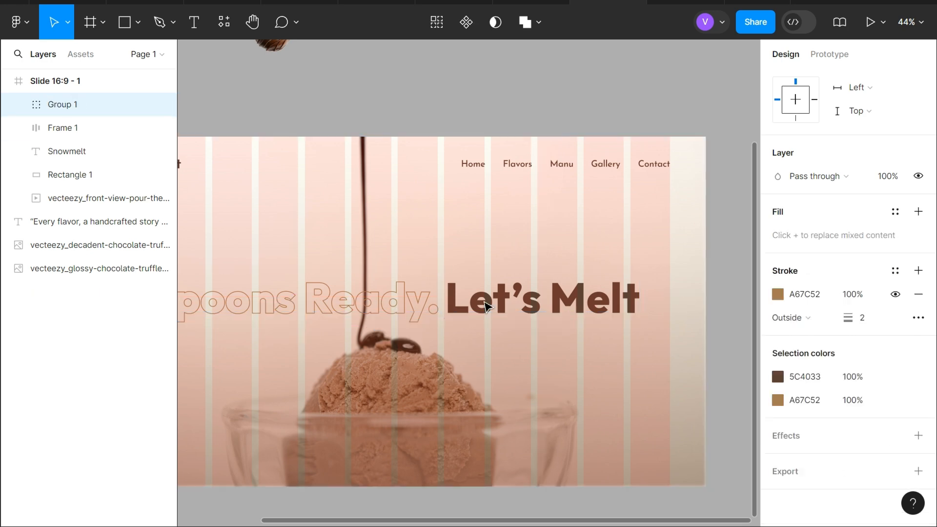
pyautogui.scroll(5, 790, 149)
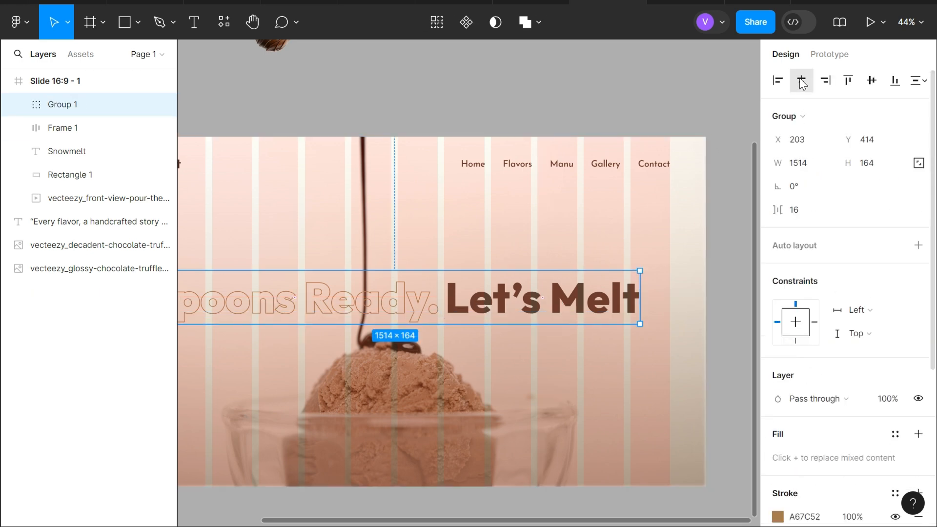
pyautogui.hscroll(-3, 548, 338)
pyautogui.scroll(-2, 629, 320)
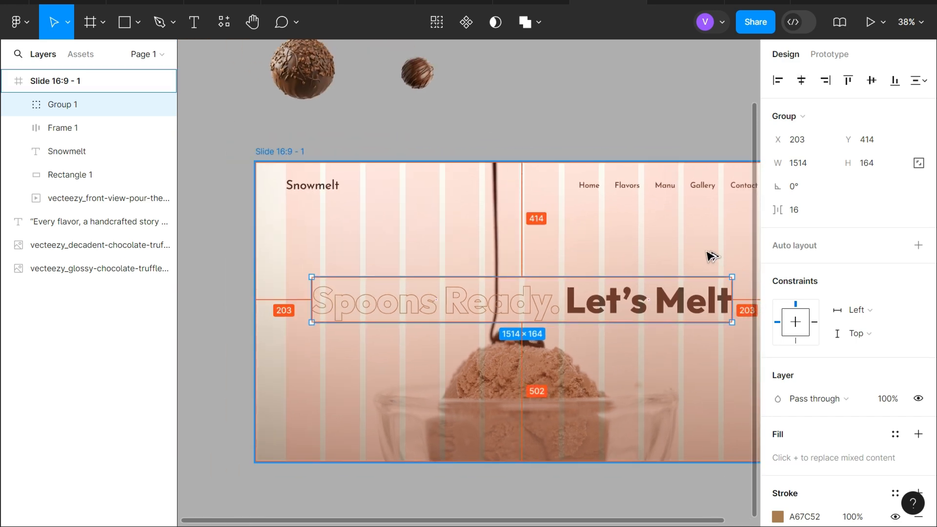
pyautogui.scroll(-3, 617, 161)
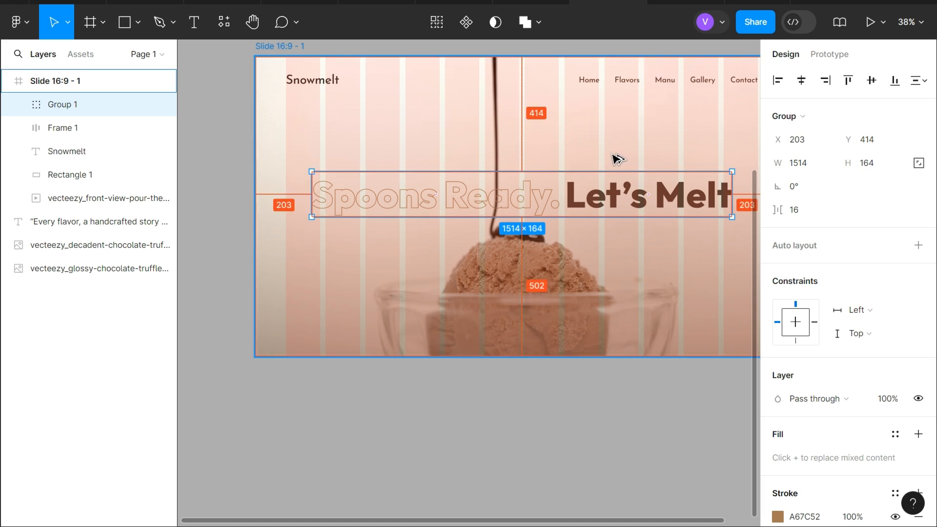
# Step: Move the "Every flavor, a handcrafted story waiting to melt your senses" tagline onto the slide, over the ice cream scoop below the headline
pyautogui.scroll(2, 334, 82)
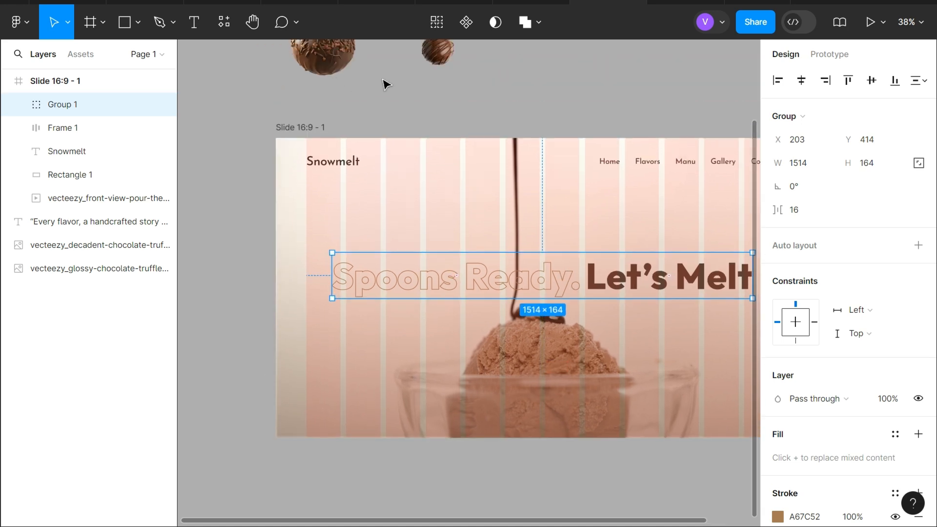
pyautogui.scroll(3, 383, 80)
pyautogui.click(407, 108)
pyautogui.moveTo(373, 112); pyautogui.dragTo(566, 235)
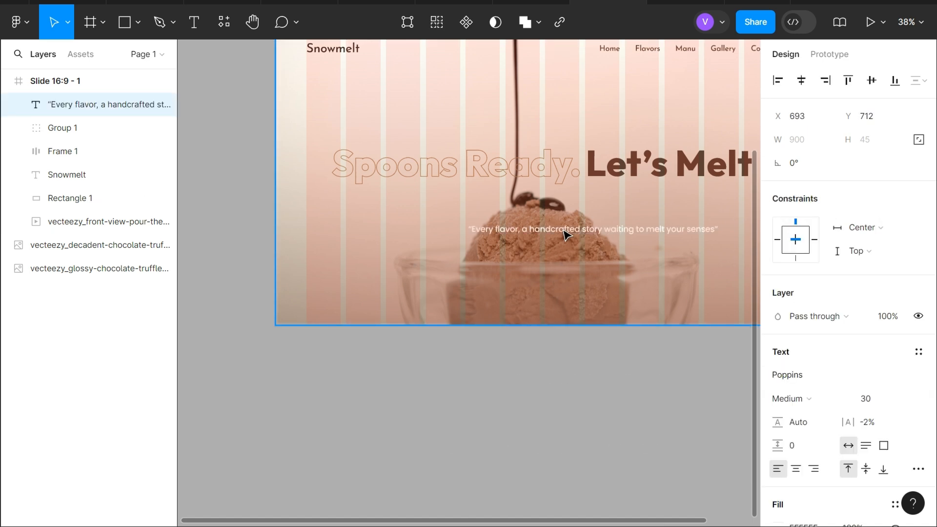
# Step: Raise the tagline to Y 677, closer to the headline, and center it horizontally on the slide
pyautogui.hscroll(3, 540, 238)
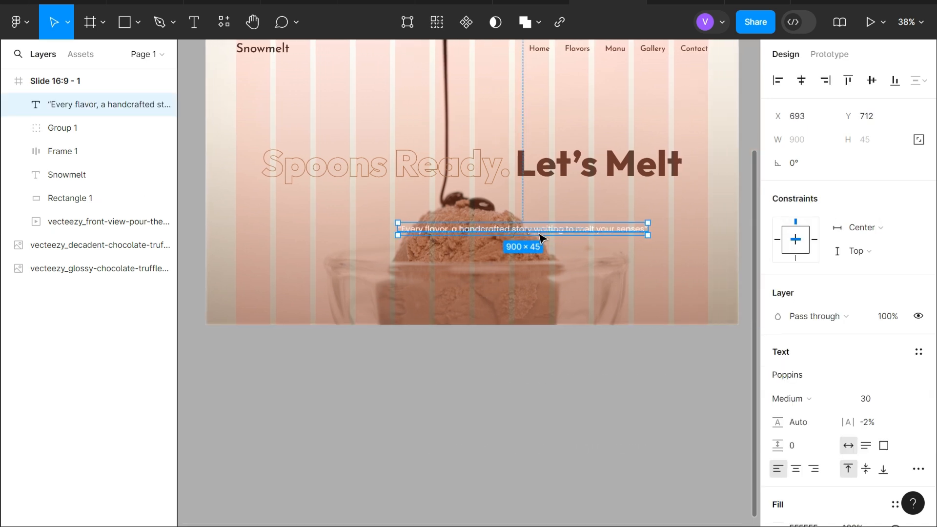
pyautogui.scroll(-2, 800, 401)
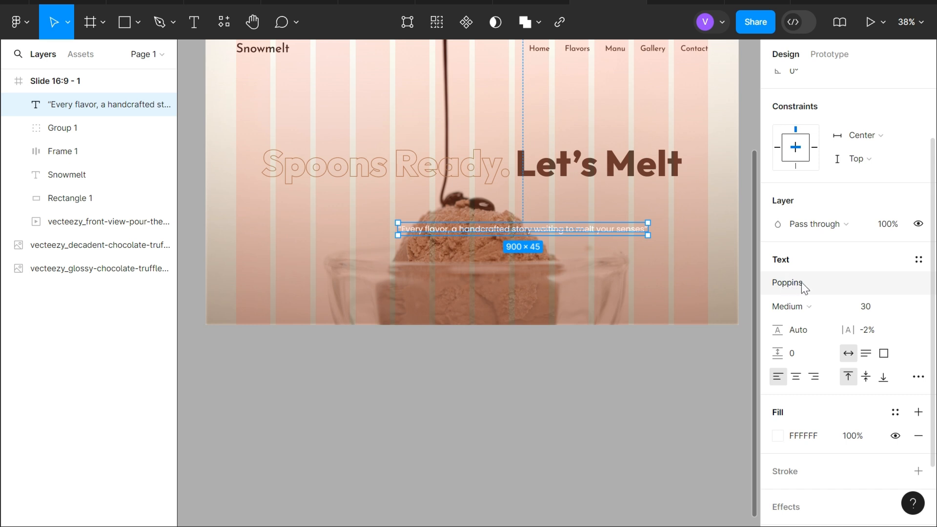
pyautogui.scroll(3, 512, 235)
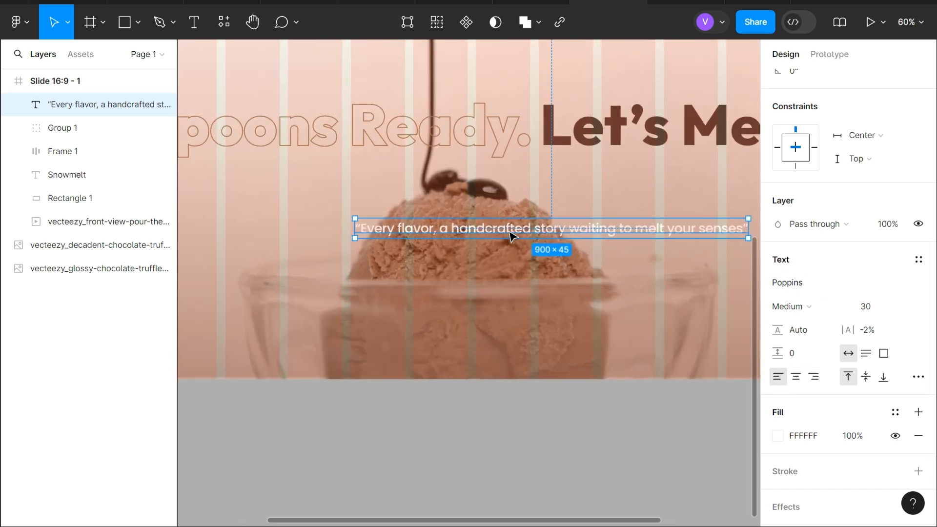
pyautogui.moveTo(510, 235); pyautogui.dragTo(479, 221)
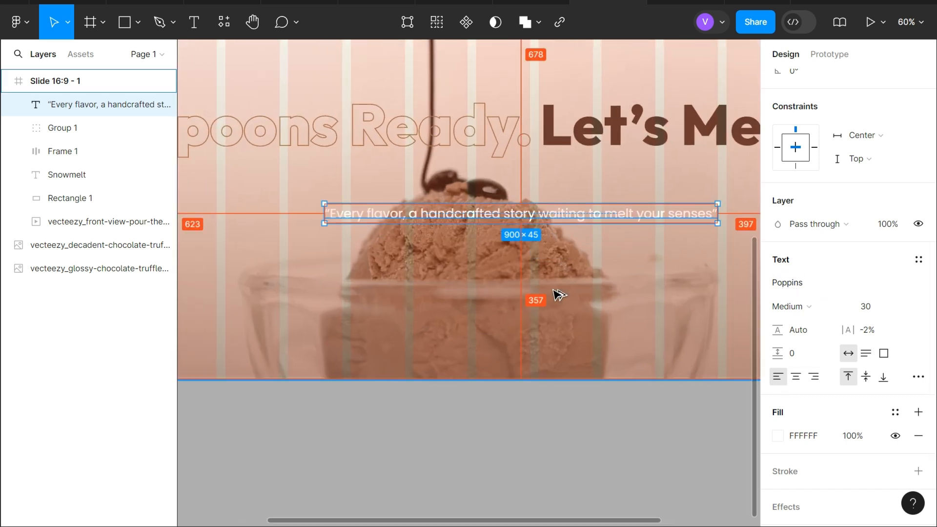
pyautogui.press('Up')
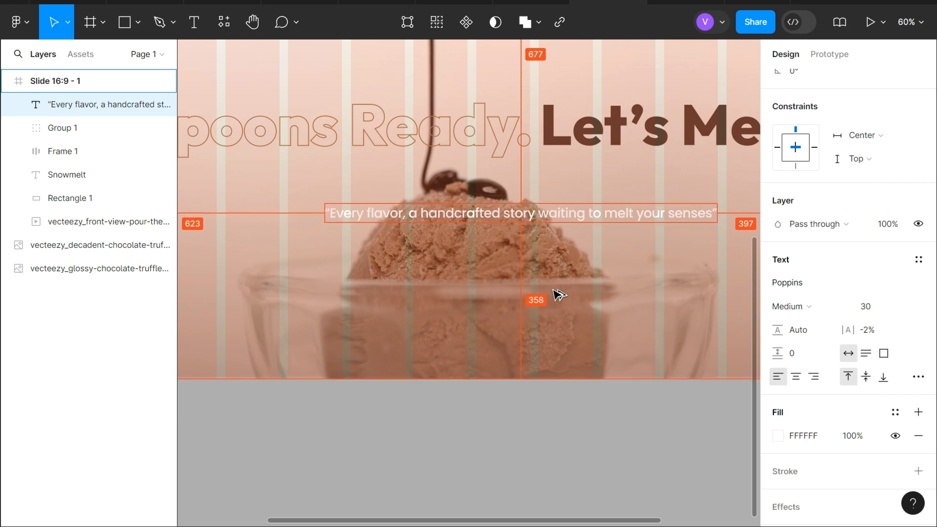
pyautogui.scroll(3, 781, 108)
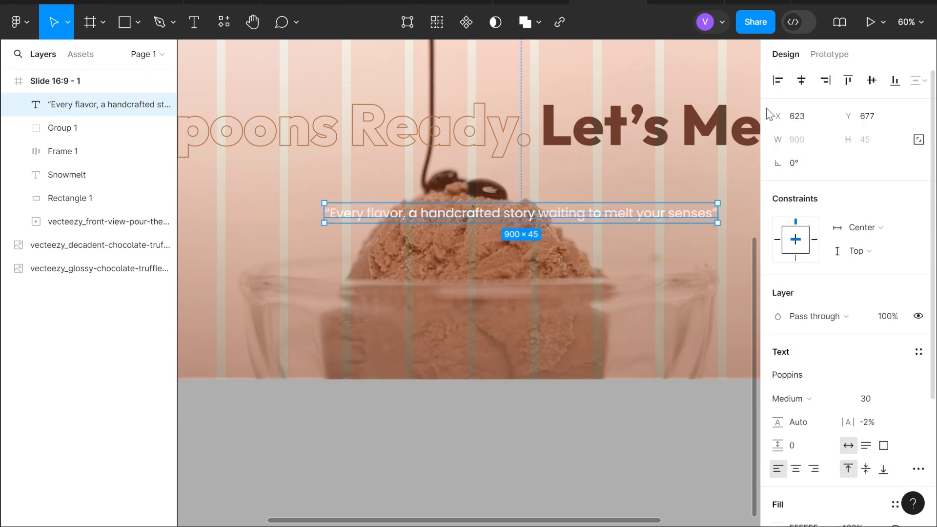
pyautogui.click(810, 89)
pyautogui.press('alt')
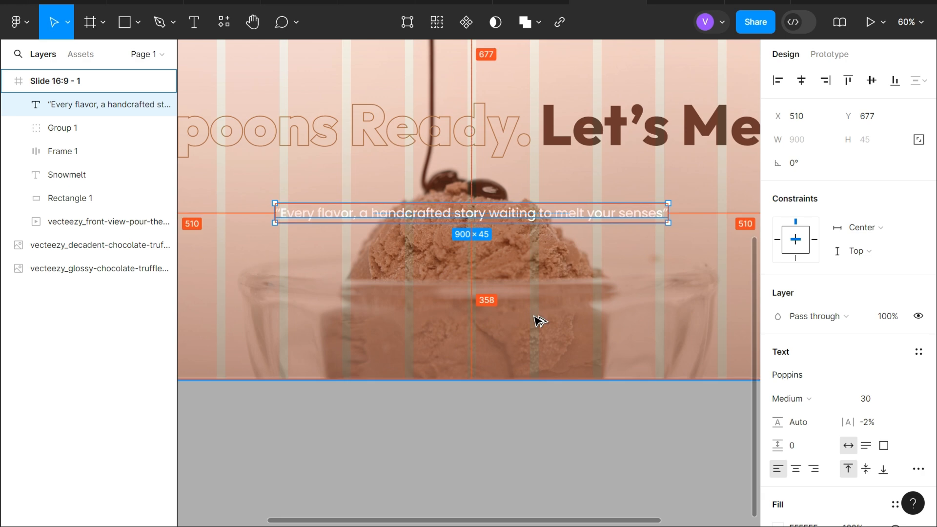
# Step: Duplicate the tagline just below the original and change the copy's wording to "Explore Flavors"
pyautogui.hscroll(-1, 537, 320)
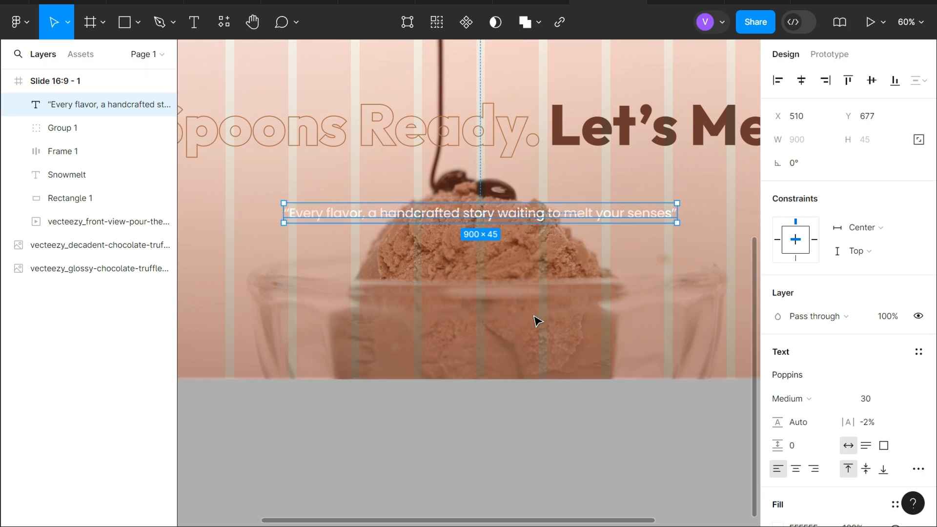
pyautogui.moveTo(477, 215); pyautogui.dragTo(476, 260)
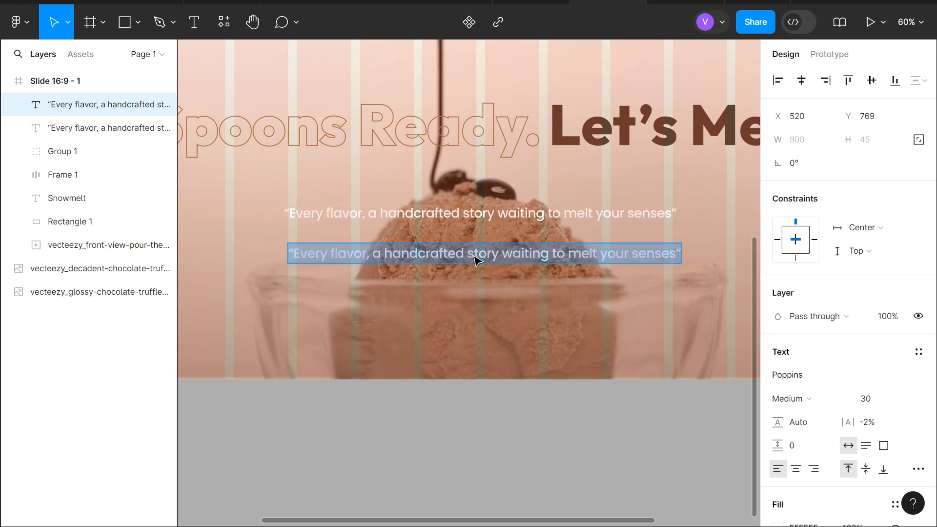
pyautogui.write('Exploor')
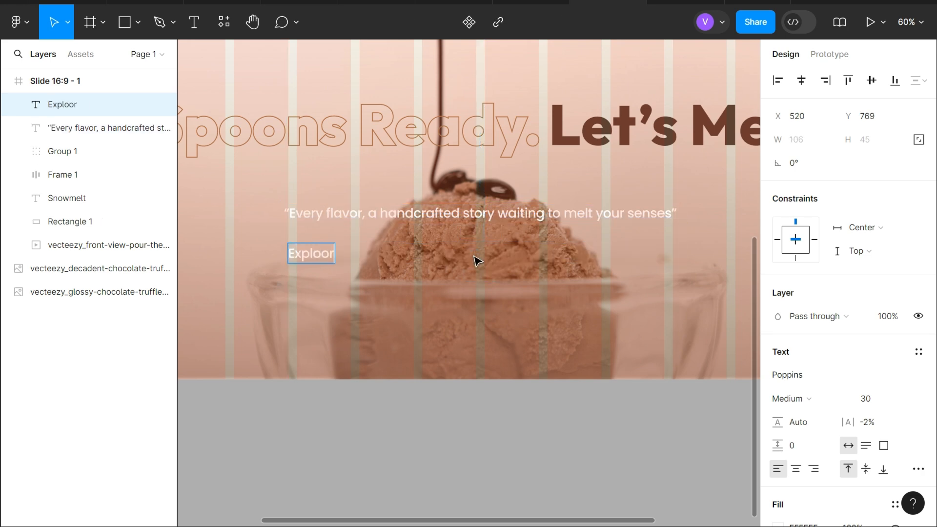
pyautogui.press('BackSpace')
pyautogui.press('BackSpace')
pyautogui.write('re Flavors')
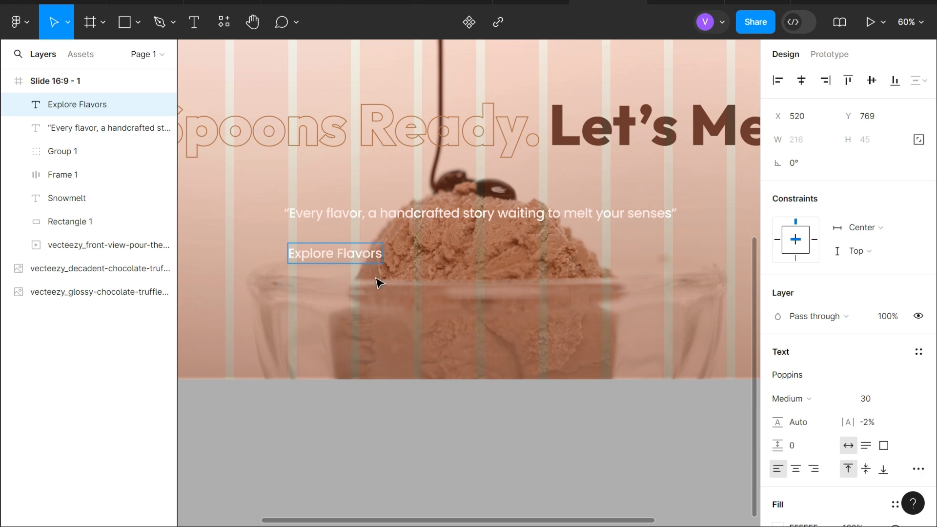
pyautogui.press('Escape')
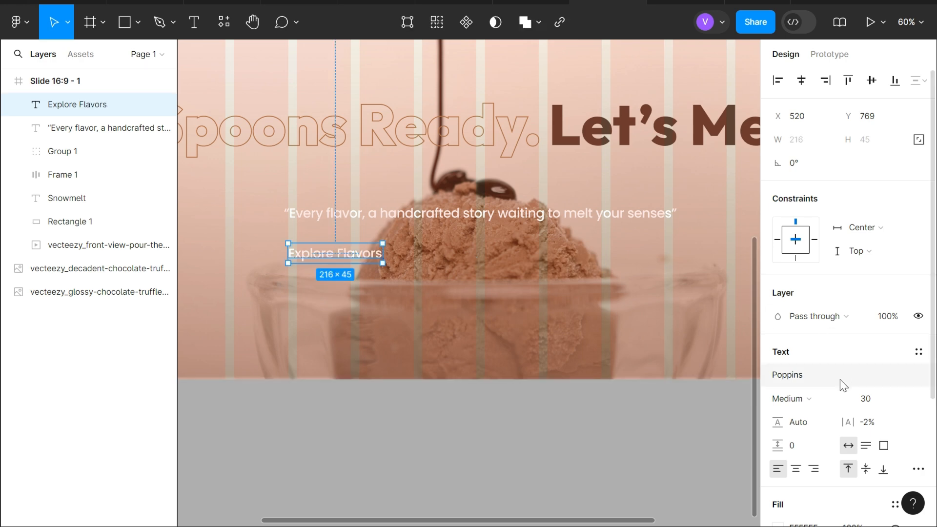
# Step: Set the Explore Flavors text to Regular weight and font size 26
pyautogui.click(806, 395)
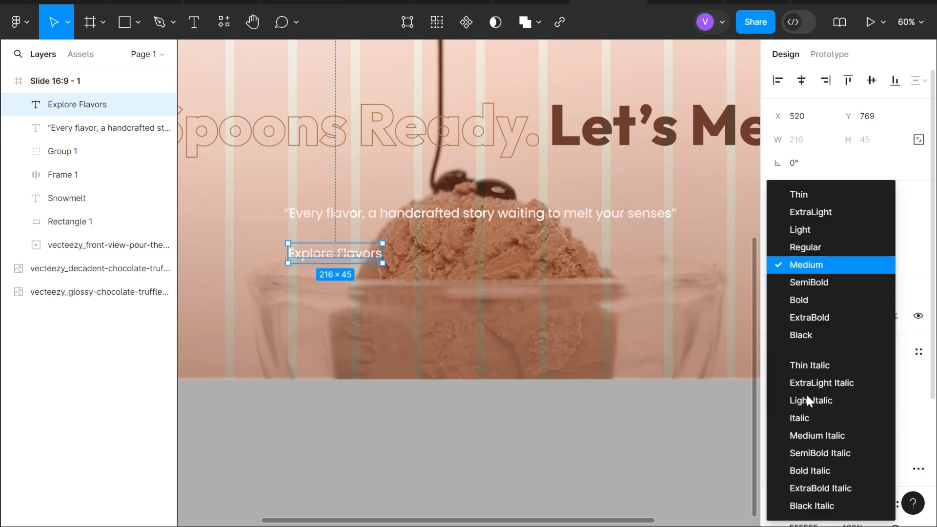
pyautogui.click(799, 243)
pyautogui.click(874, 407)
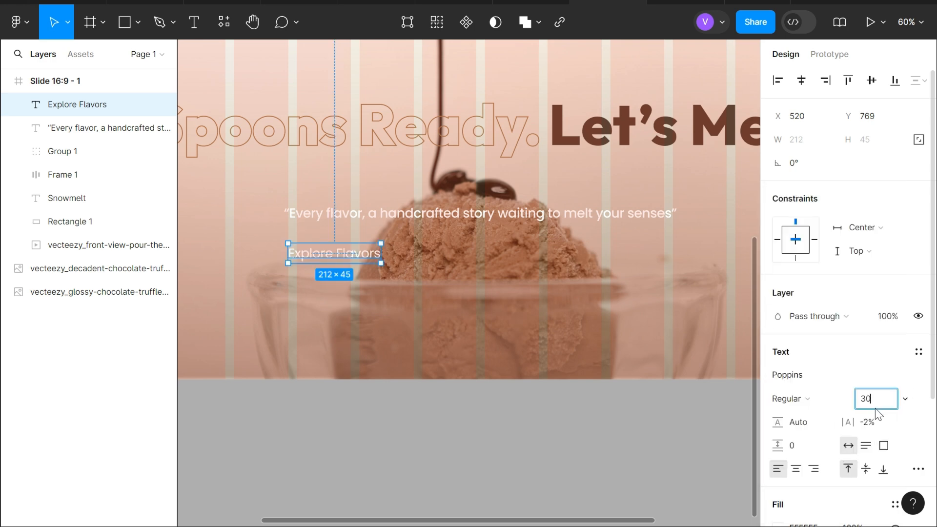
pyautogui.write('26')
pyautogui.press('Return')
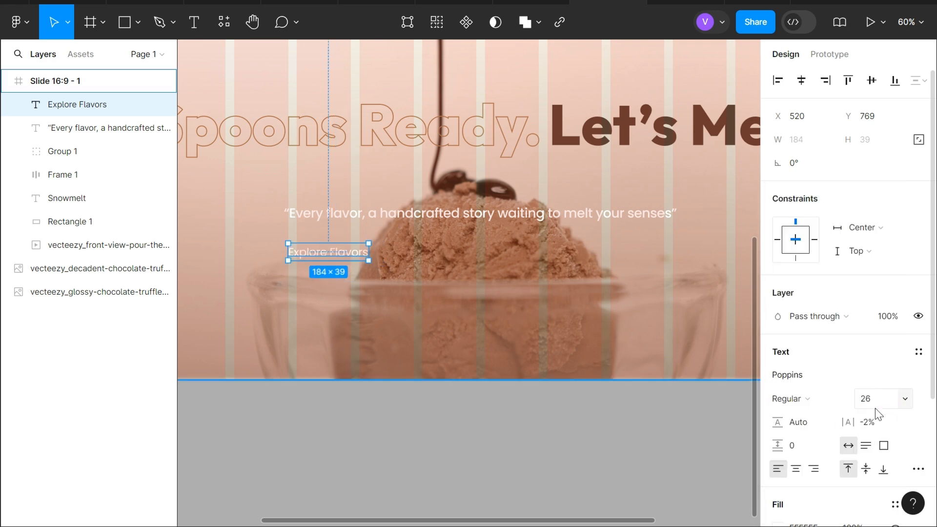
# Step: Set the Explore Flavors text's fill color to dark brown 3E2C27
pyautogui.scroll(-3, 876, 424)
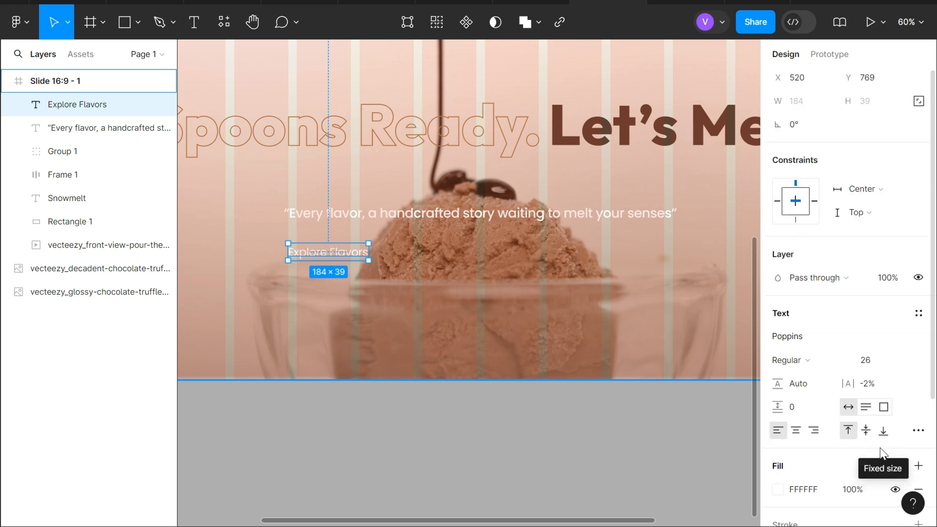
pyautogui.click(817, 428)
pyautogui.write('3')
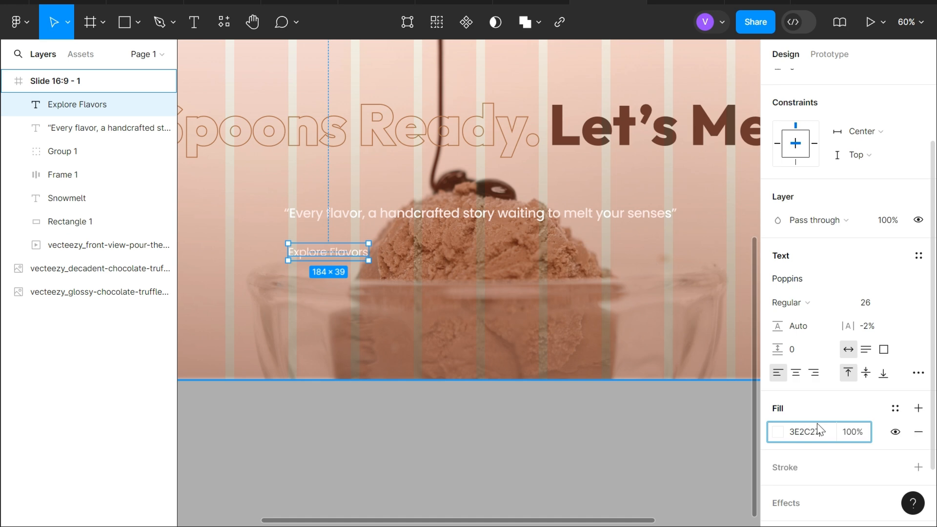
pyautogui.write('E2C27')
pyautogui.press('Return')
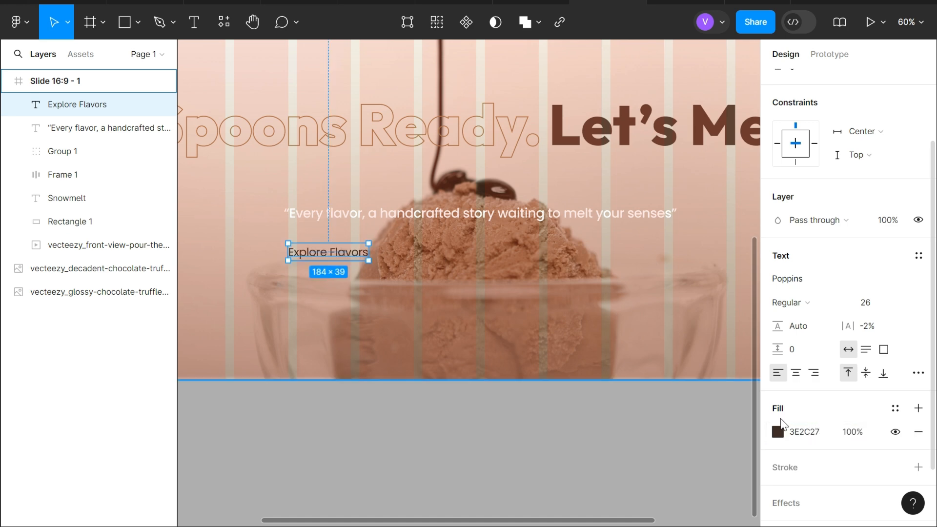
# Step: Draw a button rectangle about 259 × 53 over the scoop, beside Explore Flavors, with a corner radius of 50
pyautogui.press('r')
pyautogui.moveTo(435, 258); pyautogui.dragTo(548, 280)
pyautogui.click(861, 152)
pyautogui.write('50')
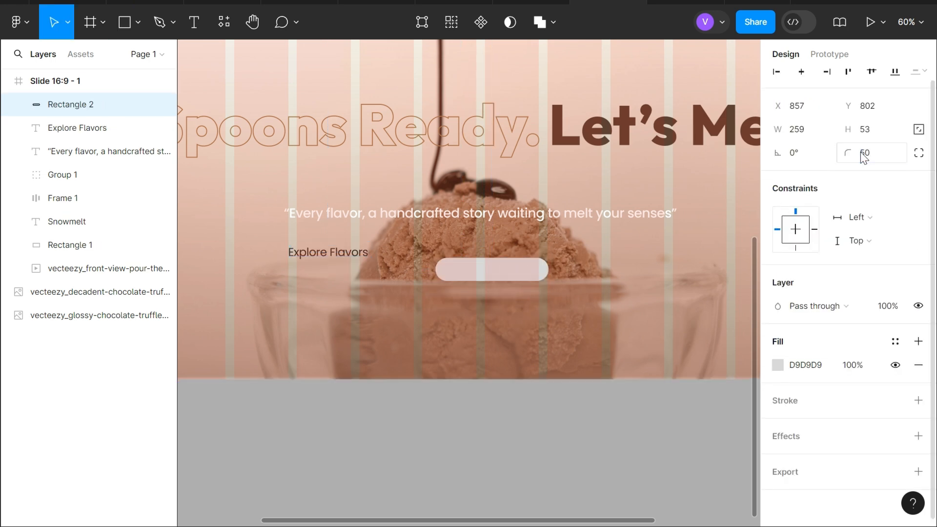
pyautogui.press('Return')
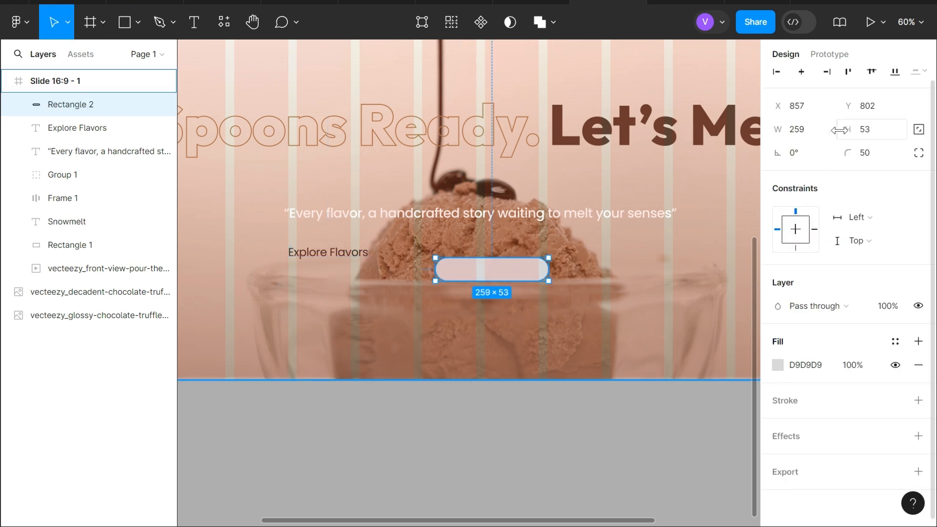
# Step: Resize the rounded button rectangle to a width of 248 and a height of 70
pyautogui.click(811, 128)
pyautogui.press('Tab')
pyautogui.write('970')
pyautogui.press('BackSpace')
pyautogui.press('BackSpace')
pyautogui.press('BackSpace')
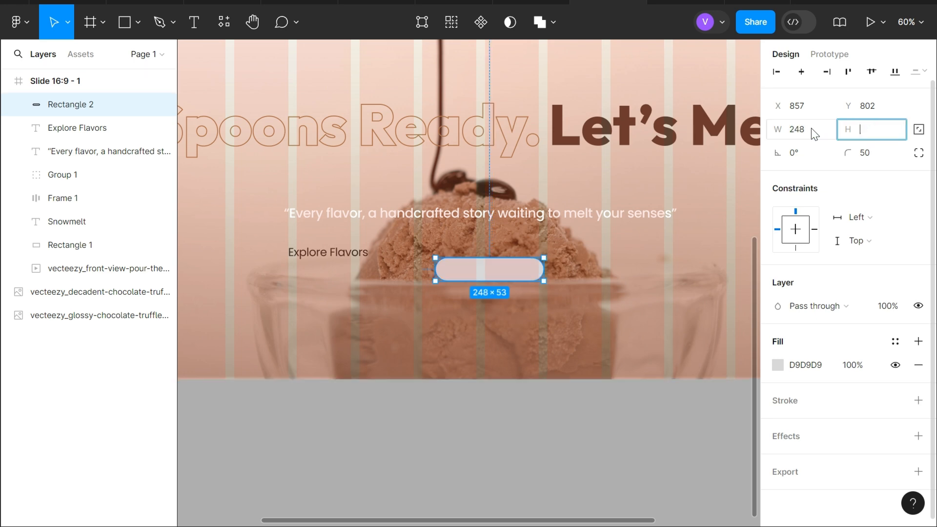
pyautogui.write('70')
pyautogui.press('Return')
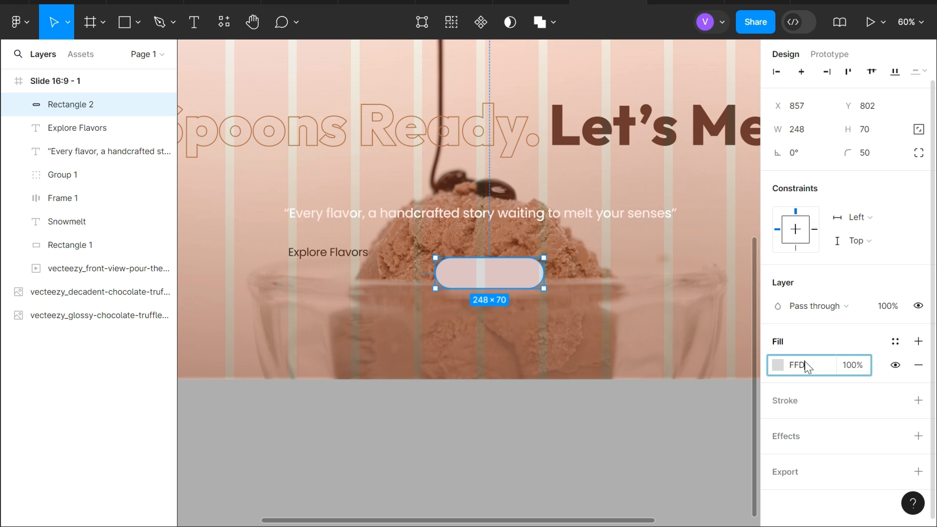
# Step: Set the rounded button rectangle's fill color to pink FFD6DA
pyautogui.write('6DA')
pyautogui.press('Return')
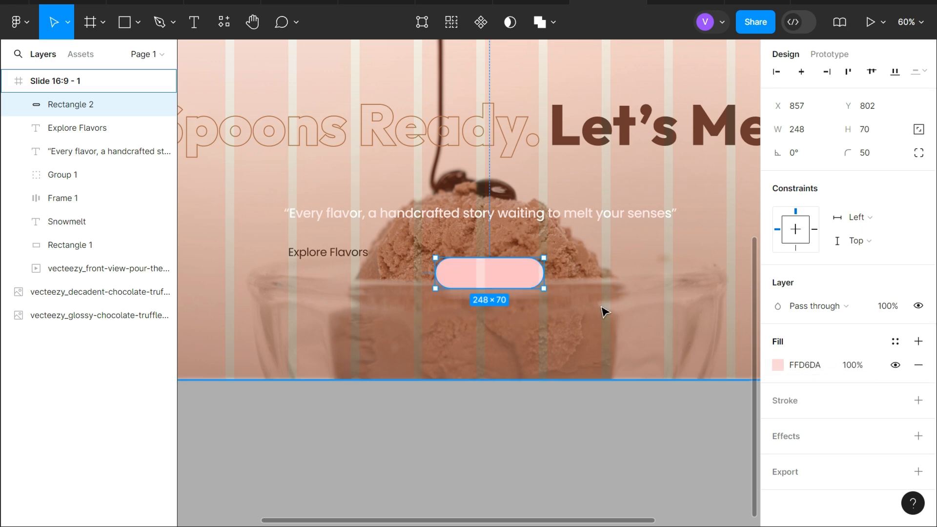
# Step: Center the Explore Flavors text on the pink button rectangle and bring it in front of the shape
pyautogui.scroll(5, 506, 290)
pyautogui.click(263, 246)
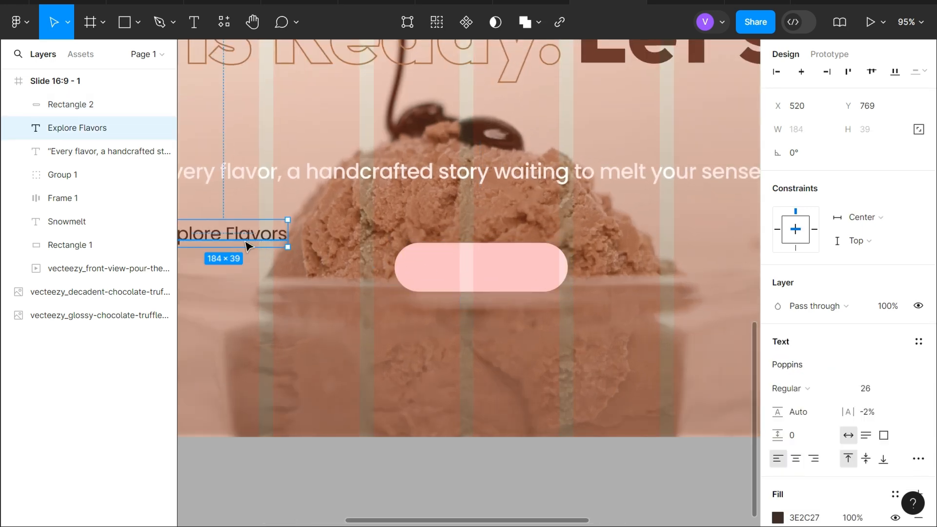
pyautogui.moveTo(247, 246); pyautogui.dragTo(474, 277)
pyautogui.moveTo(540, 273); pyautogui.dragTo(433, 269)
pyautogui.hotkey('ctrl', ']')
pyautogui.scroll(5, 534, 268)
# Step: Combine the Explore Flavors text and pink rectangle into an auto layout frame and center it horizontally on the slide
pyautogui.keyDown('shift'); pyautogui.click(514, 236); pyautogui.keyUp('shift')
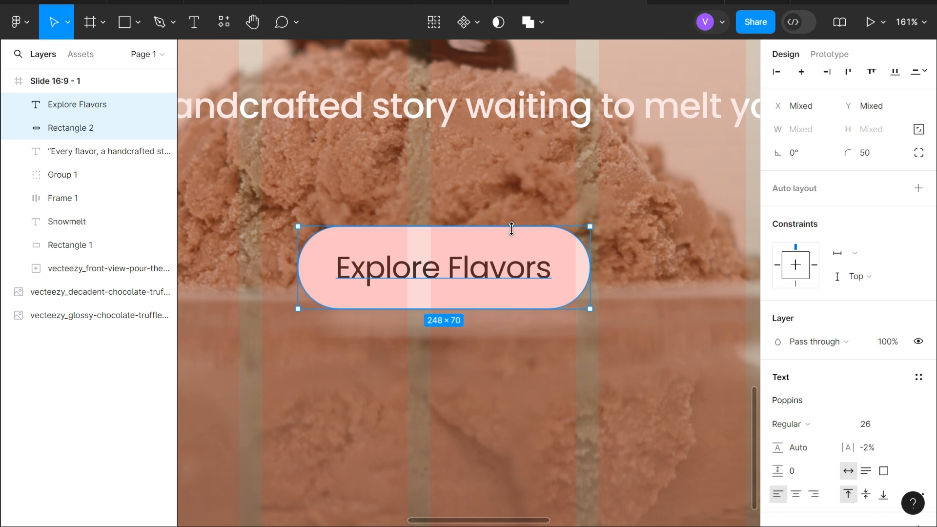
pyautogui.hotkey('shift', 'a')
pyautogui.scroll(-3, 455, 271)
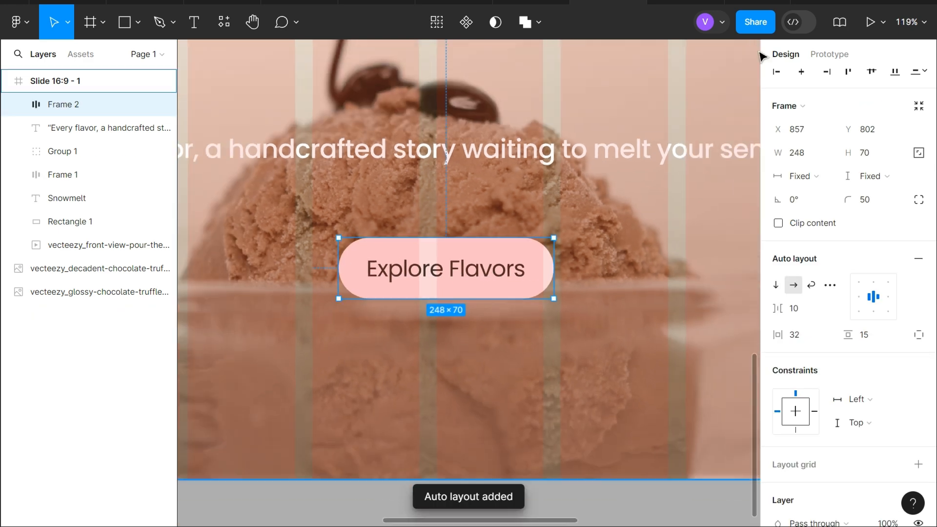
pyautogui.click(801, 71)
pyautogui.scroll(1, 547, 234)
pyautogui.hscroll(-1, 537, 236)
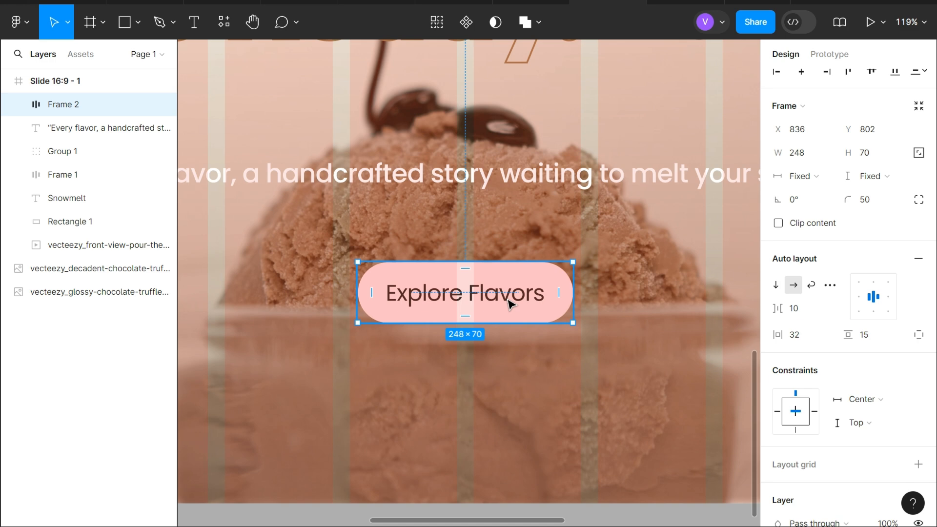
pyautogui.hscroll(-1, 509, 303)
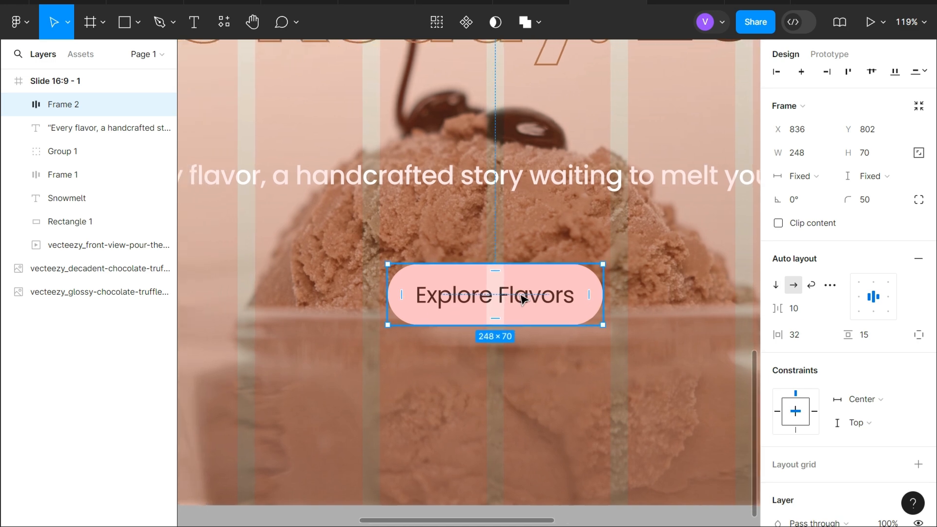
# Step: Move the Explore Flavors button up to Y 778, closer to the tagline, and check its spacing
pyautogui.moveTo(522, 299); pyautogui.dragTo(521, 274)
pyautogui.doubleClick(521, 276)
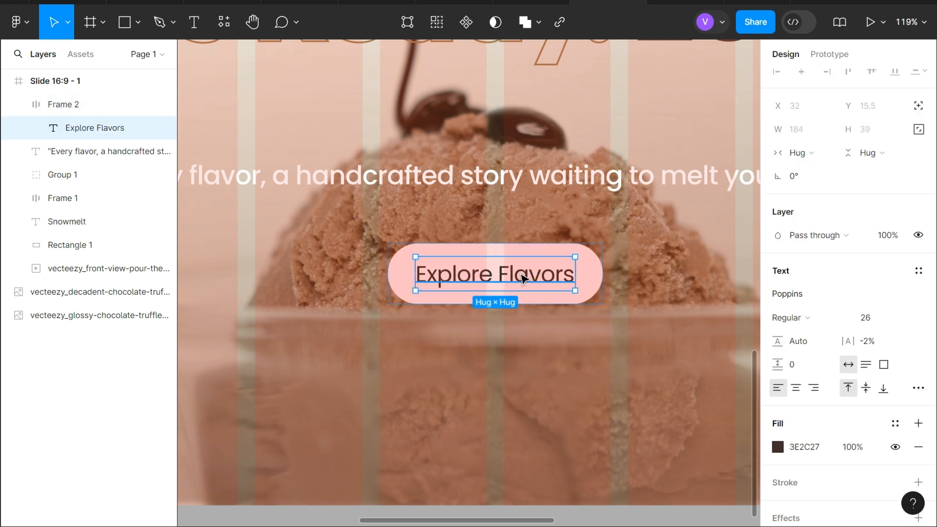
pyautogui.click(632, 277)
pyautogui.scroll(1, 631, 277)
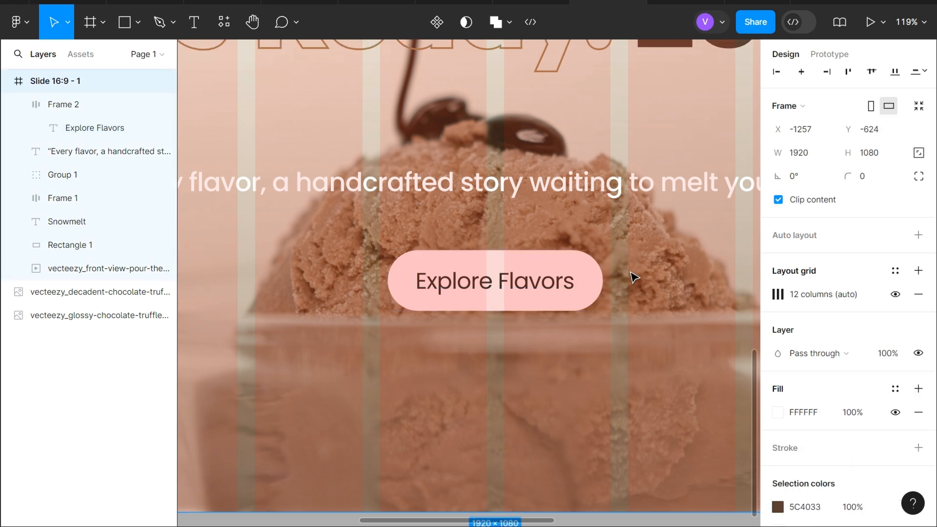
pyautogui.click(557, 298)
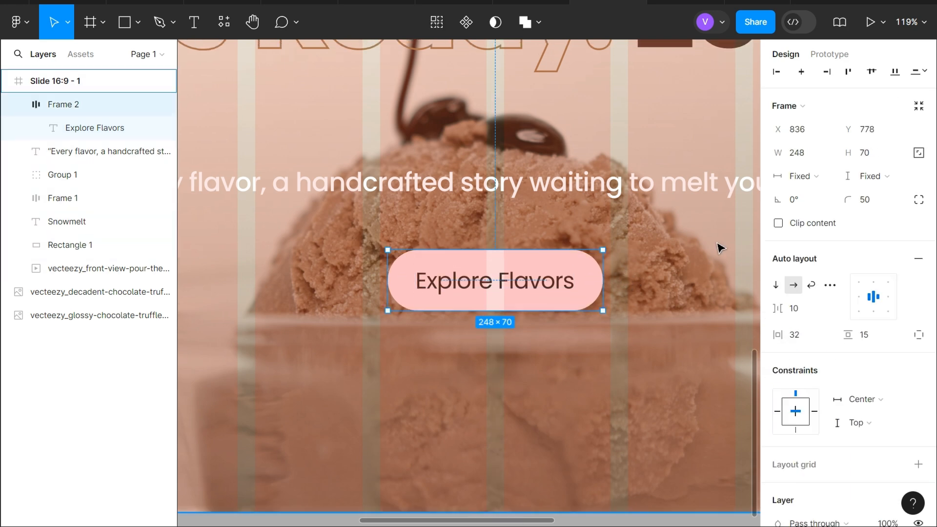
pyautogui.press('alt')
# Step: Duplicate the Explore Flavors button below the slide, turn the copy into a component and add a second variant
pyautogui.scroll(-4, 619, 278)
pyautogui.scroll(-1, 546, 273)
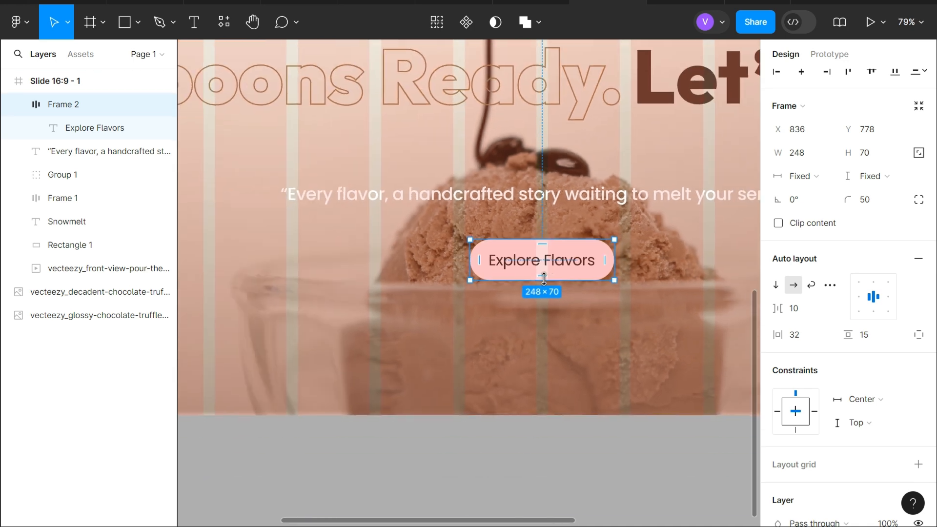
pyautogui.moveTo(548, 255); pyautogui.dragTo(377, 464)
pyautogui.scroll(-2, 376, 464)
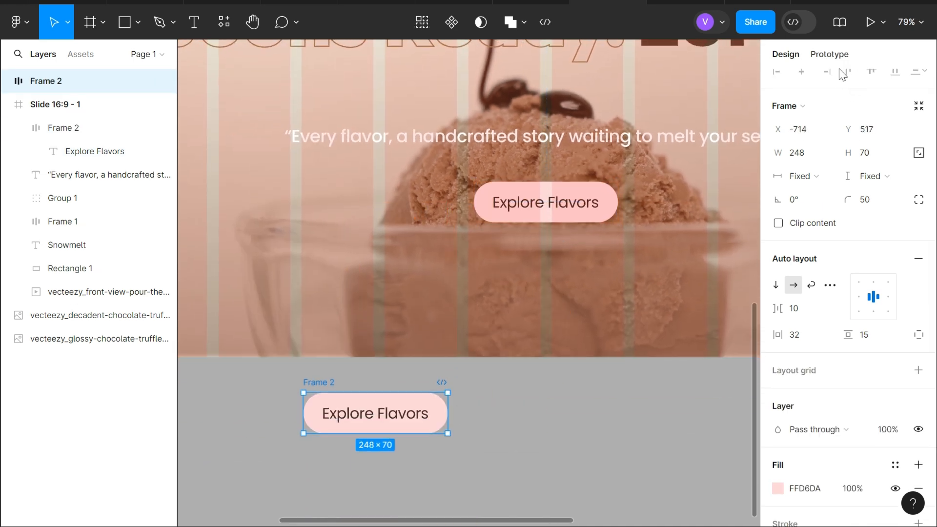
pyautogui.click(449, 24)
pyautogui.click(435, 22)
pyautogui.scroll(-1, 394, 337)
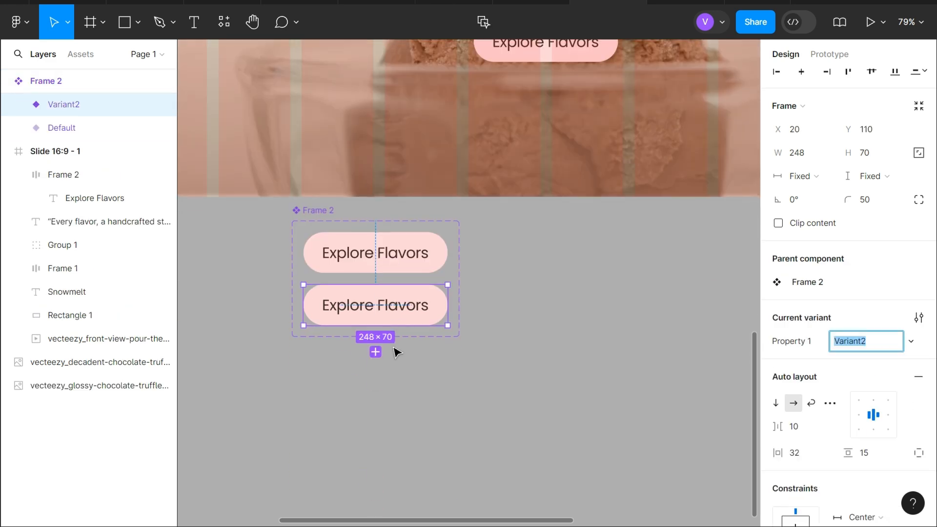
# Step: Give the button's second variant a white FFFFFF stroke and hide its pink fill
pyautogui.scroll(5, 393, 337)
pyautogui.hscroll(-5, 393, 324)
pyautogui.hscroll(5, 591, 327)
pyautogui.scroll(-8, 803, 425)
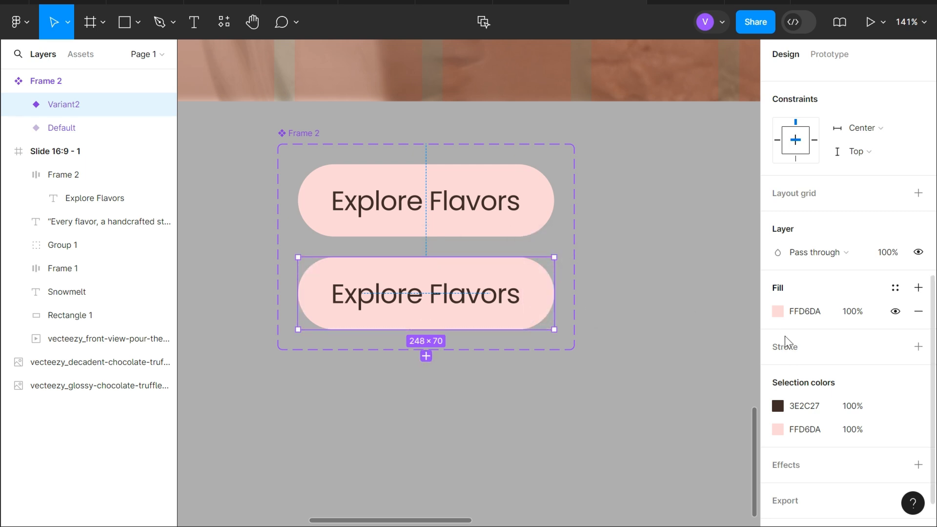
pyautogui.click(807, 346)
pyautogui.click(802, 374)
pyautogui.write('FFFF')
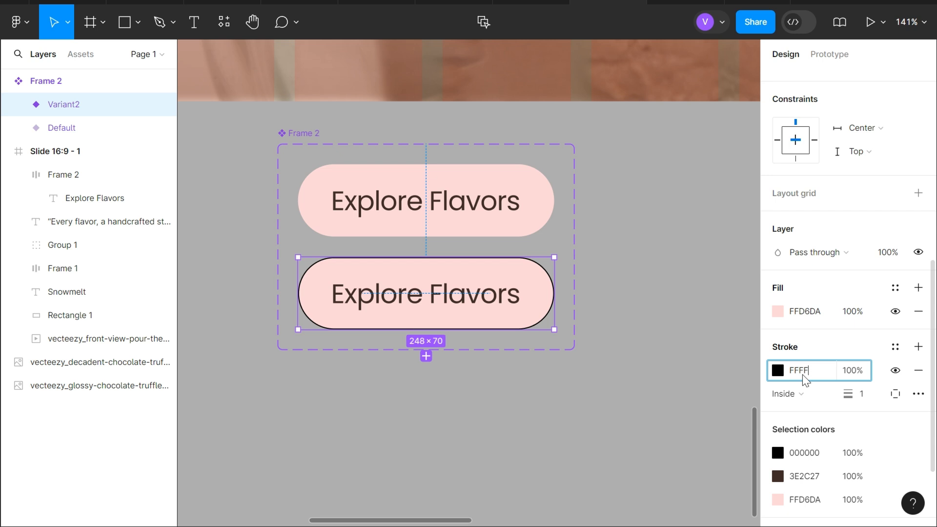
pyautogui.write('FF')
pyautogui.press('Return')
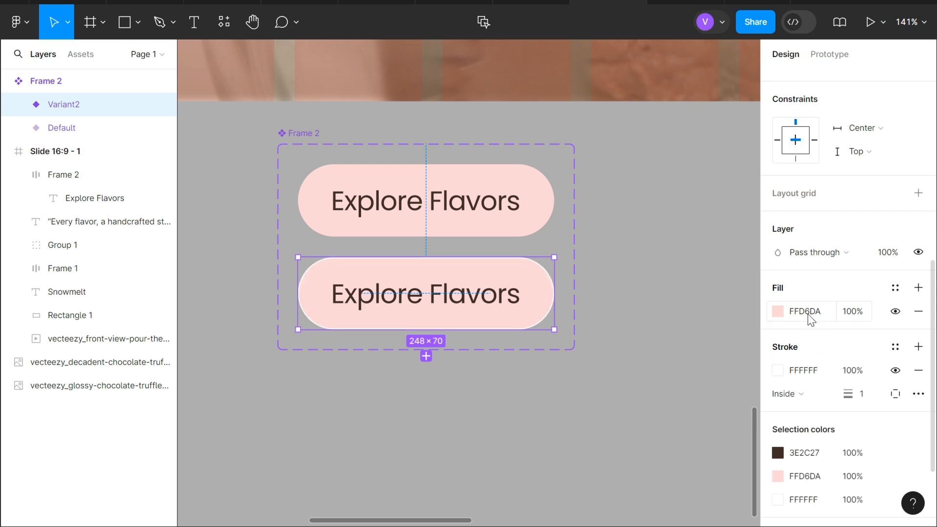
pyautogui.click(895, 313)
# Step: Set the second variant's Explore Flavors text color to white FFFFFF
pyautogui.doubleClick(397, 298)
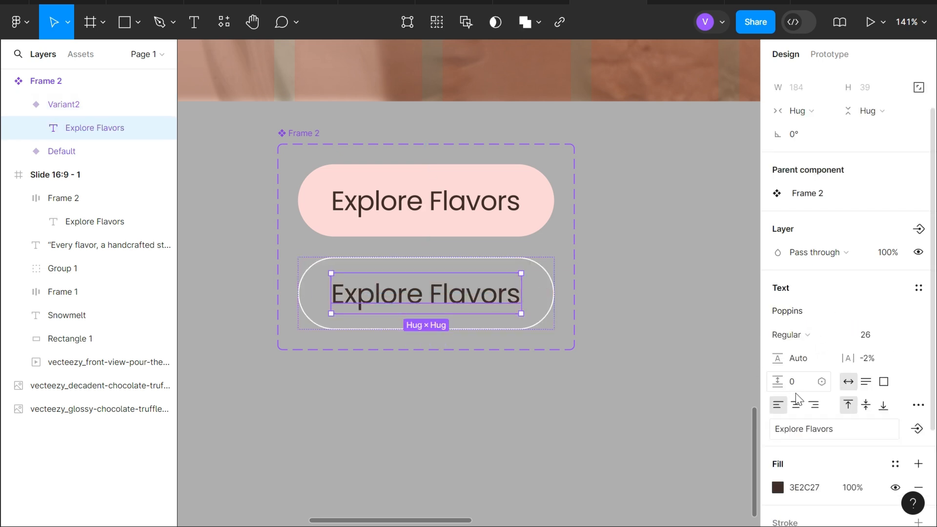
pyautogui.click(819, 486)
pyautogui.write('FFFF')
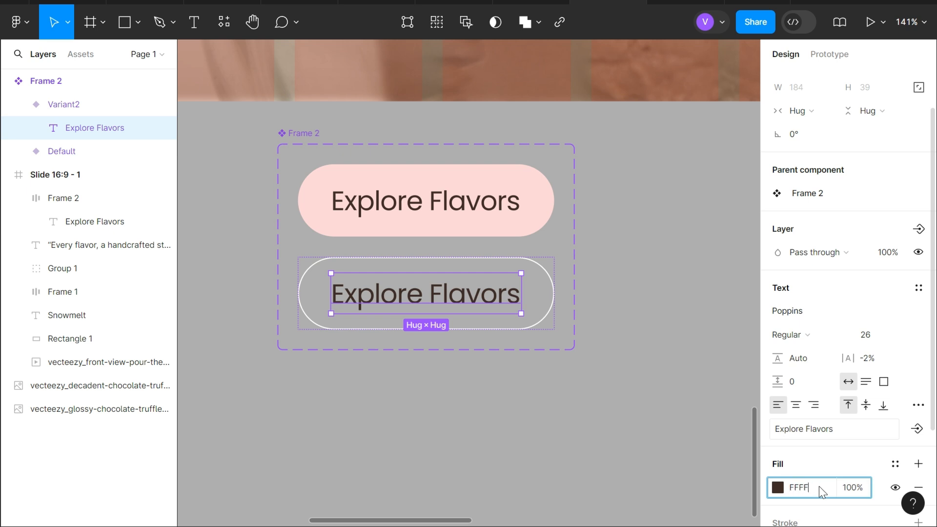
pyautogui.write('FF')
pyautogui.press('Return')
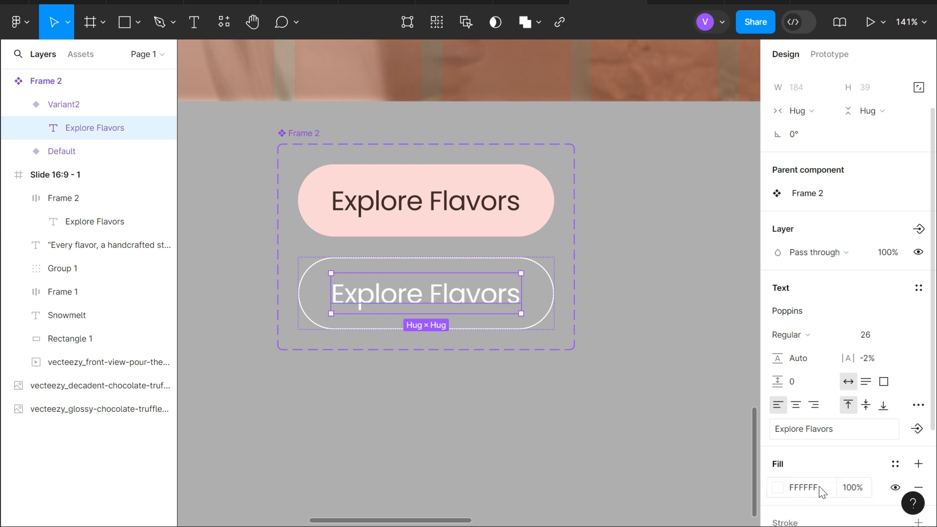
# Step: Link the Default button variant to Variant2 with a While hovering, Change to interaction using Smart animate
pyautogui.click(836, 58)
pyautogui.click(517, 205)
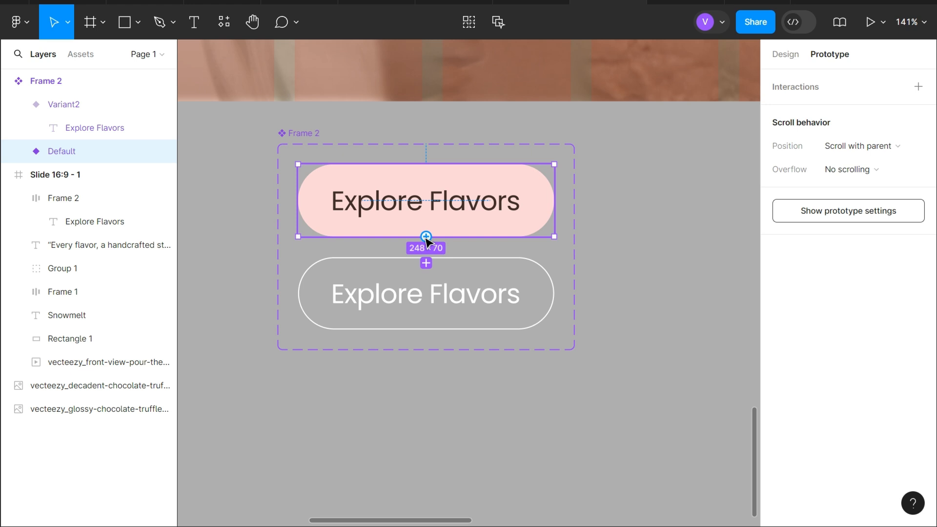
pyautogui.moveTo(426, 237); pyautogui.dragTo(431, 298)
pyautogui.click(388, 292)
pyautogui.click(391, 326)
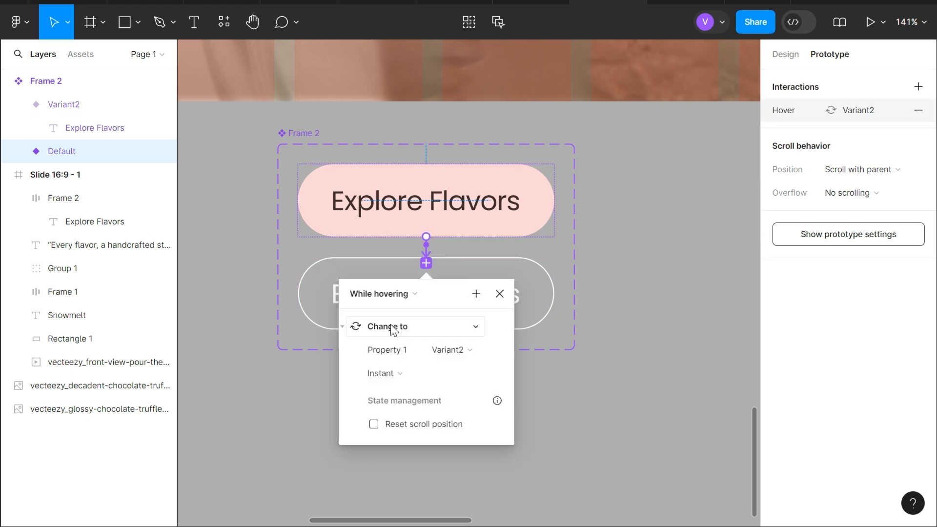
pyautogui.click(400, 373)
pyautogui.click(421, 402)
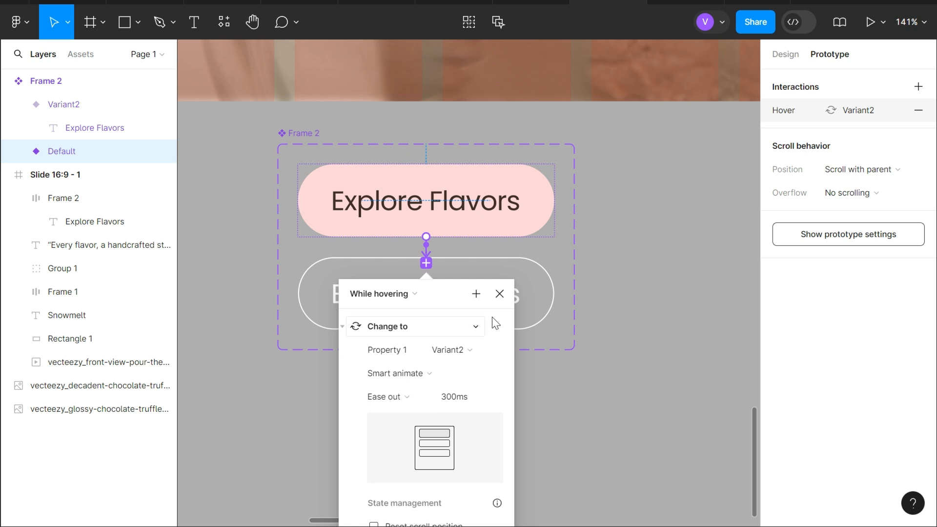
pyautogui.click(508, 283)
# Step: Place an instance of the Default button over the slide's original Explore Flavors button and delete the original
pyautogui.scroll(5, 477, 207)
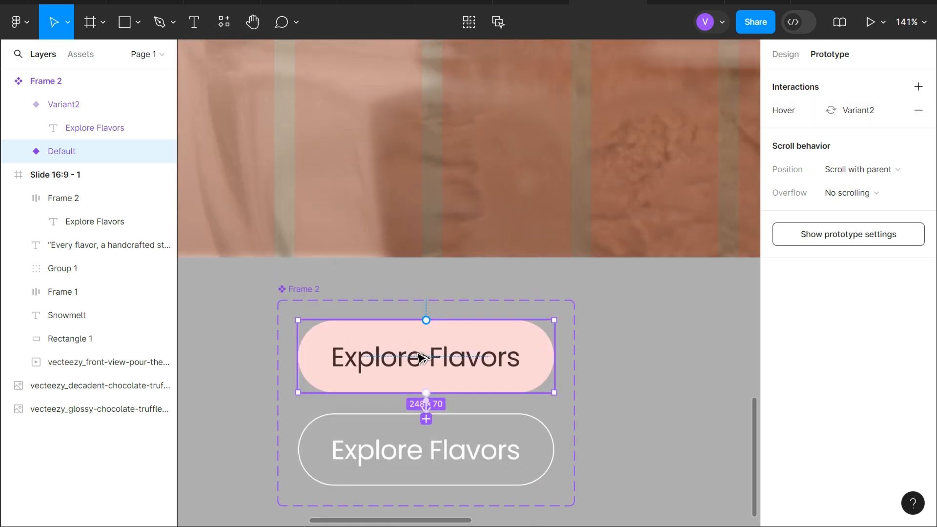
pyautogui.moveTo(418, 354); pyautogui.dragTo(501, 317)
pyautogui.scroll(-5, 502, 316)
pyautogui.scroll(10, 485, 314)
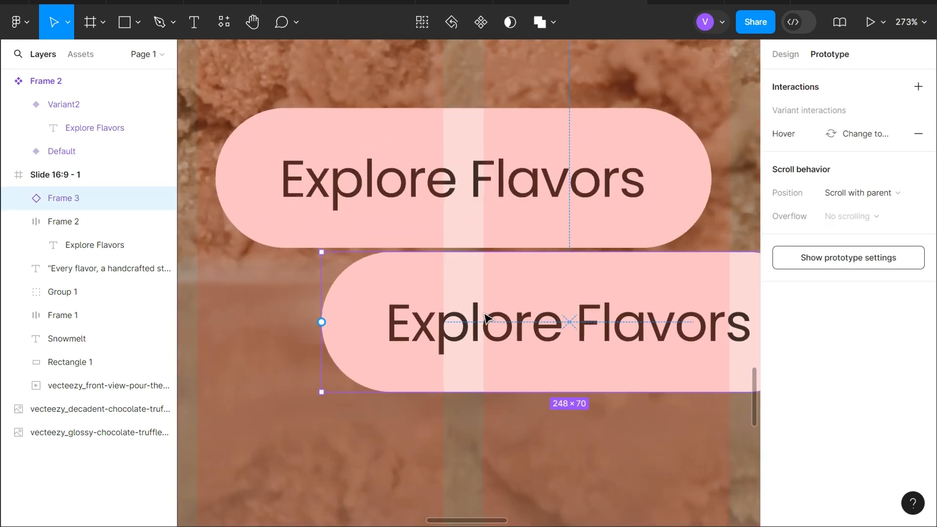
pyautogui.moveTo(586, 303); pyautogui.dragTo(525, 192)
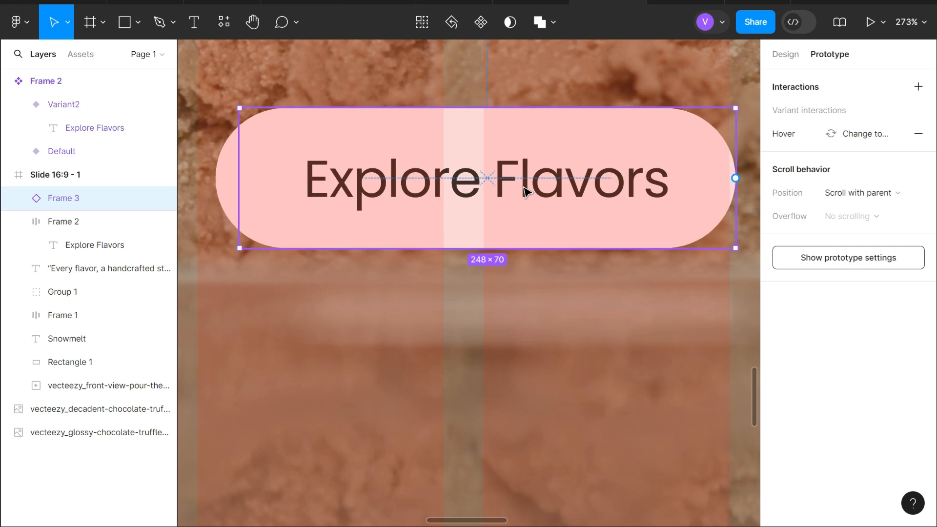
pyautogui.click(218, 174)
pyautogui.press('Delete')
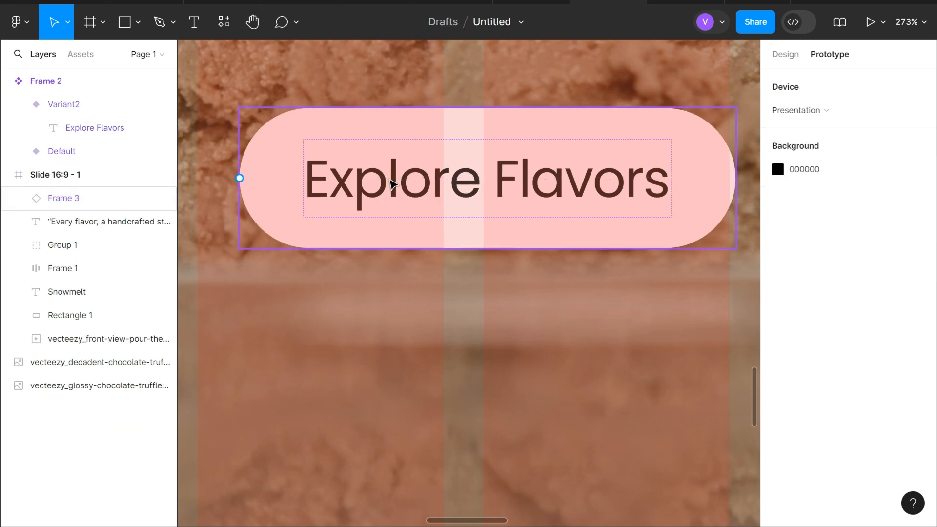
# Step: Center the button instance horizontally on the slide
pyautogui.click(242, 177)
pyautogui.click(786, 54)
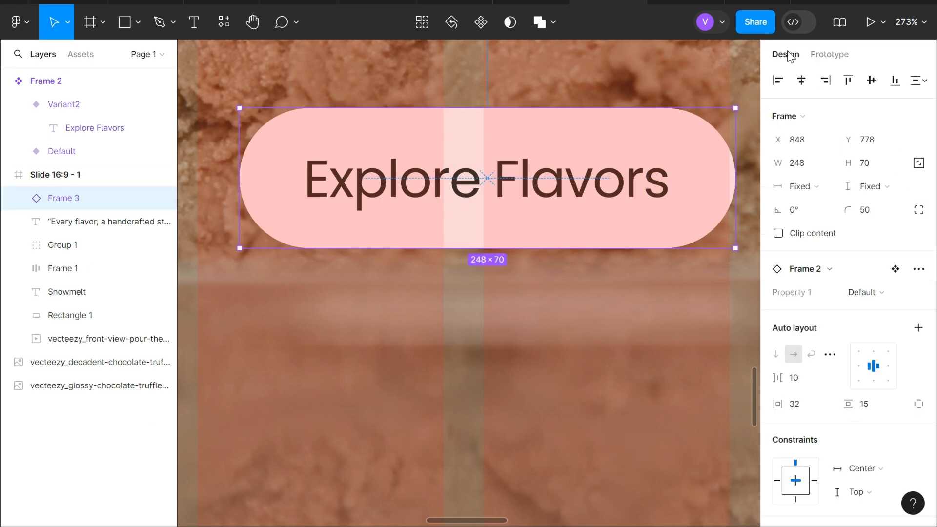
pyautogui.click(801, 80)
pyautogui.scroll(-5, 534, 171)
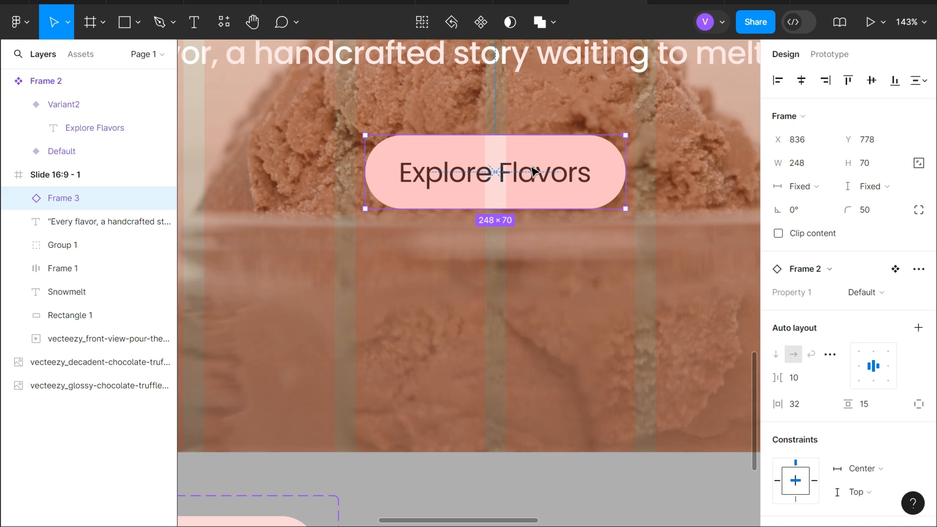
# Step: Nudge the button instance down to Y 780, checking its distances to the surrounding elements
pyautogui.moveTo(532, 168); pyautogui.dragTo(532, 168)
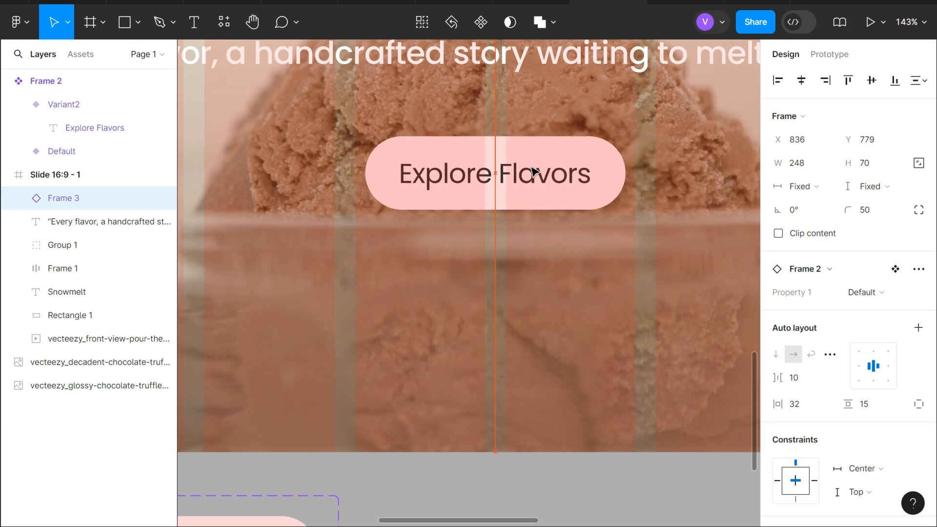
pyautogui.press('alt')
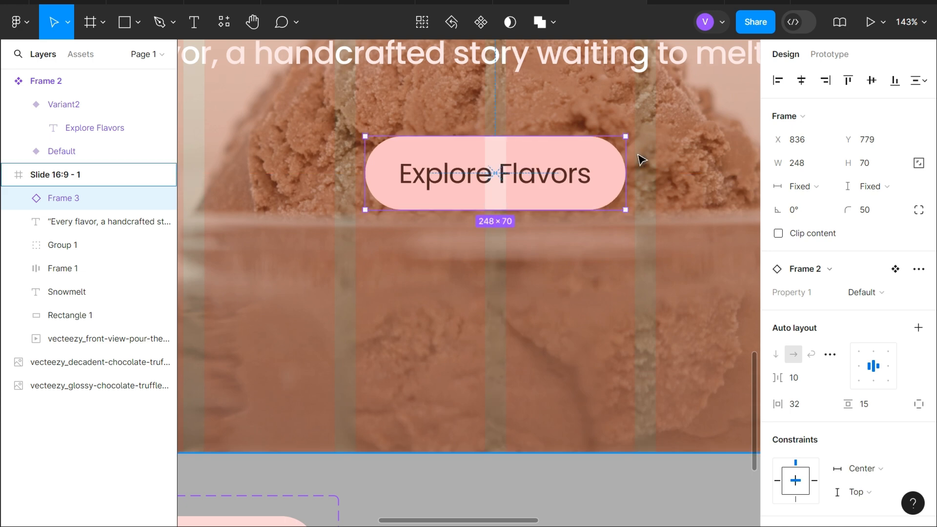
pyautogui.press('Up')
pyautogui.press('Down')
pyautogui.press('Down')
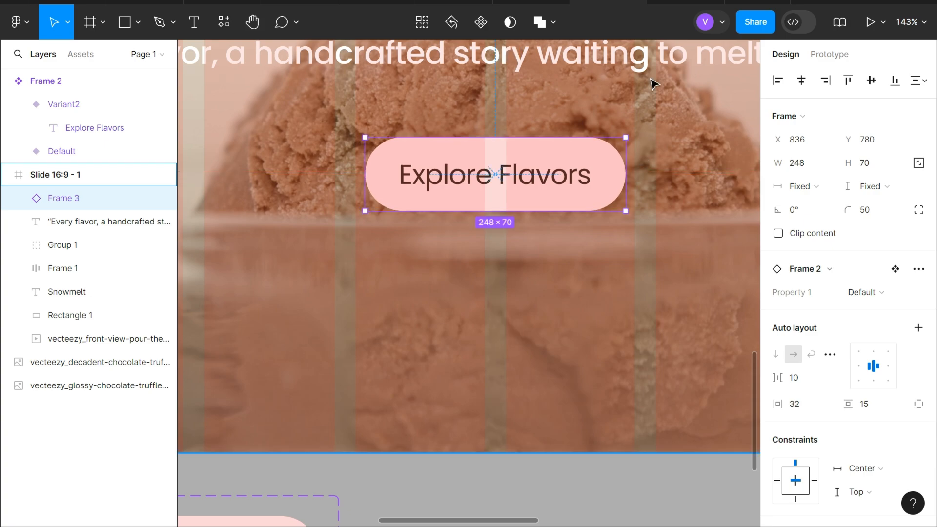
# Step: Preview the slide prototype, check the Explore Flavors button's hover effect and return to the design
pyautogui.click(668, 3)
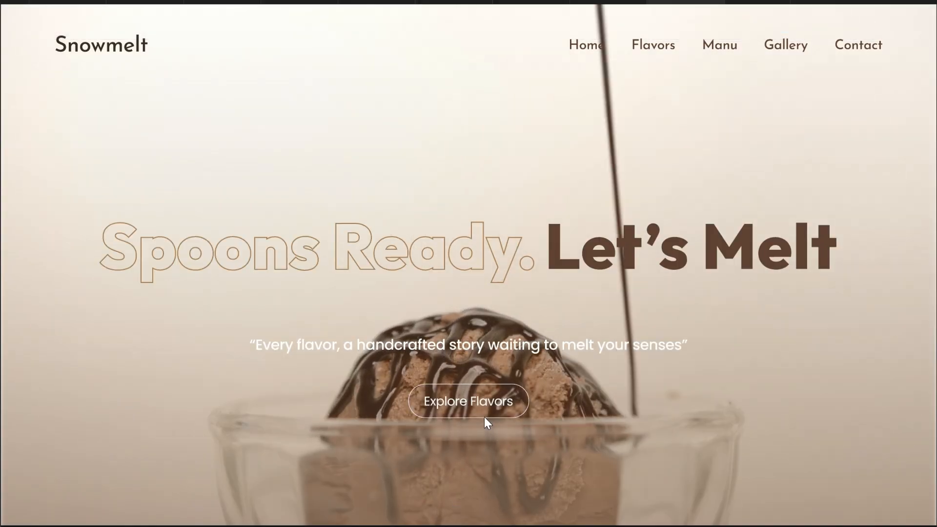
pyautogui.click(608, 2)
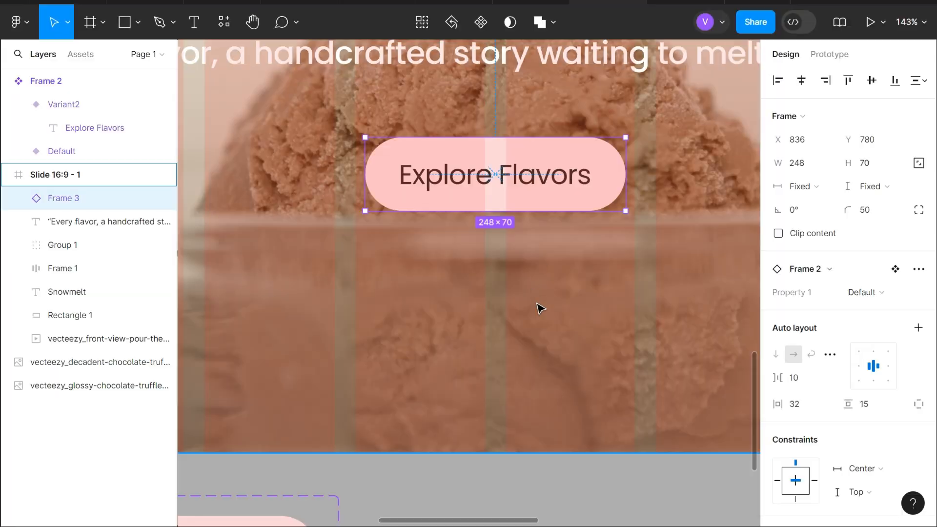
# Step: Move the glossy chocolate truffle from above the slide onto its top edge, beside the Snowmelt logo
pyautogui.scroll(-3, 539, 307)
pyautogui.scroll(10, 539, 307)
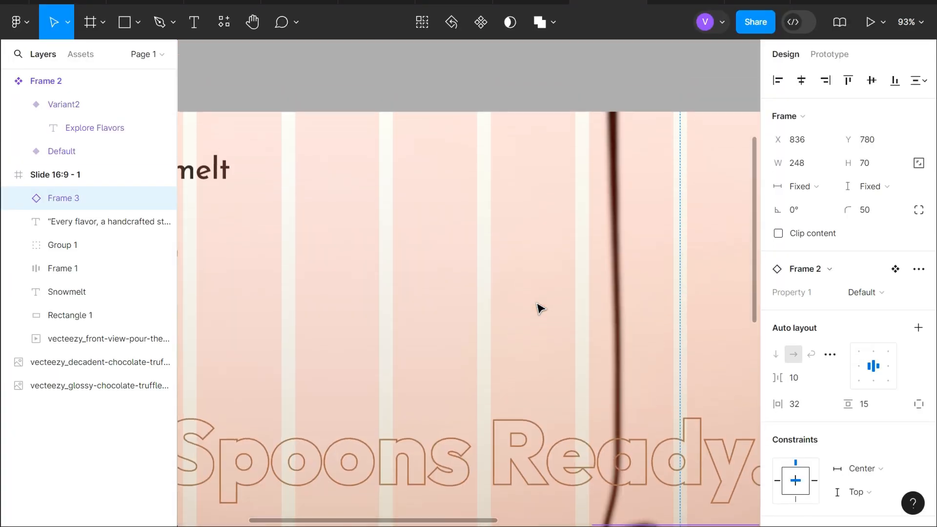
pyautogui.scroll(-5, 539, 307)
pyautogui.click(501, 186)
pyautogui.scroll(2, 502, 177)
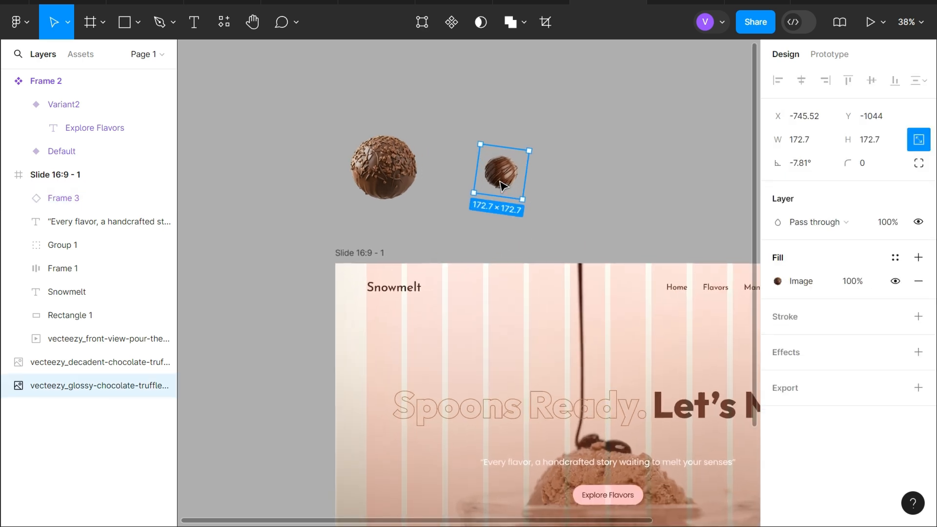
pyautogui.moveTo(505, 179); pyautogui.dragTo(502, 272)
pyautogui.scroll(3, 502, 271)
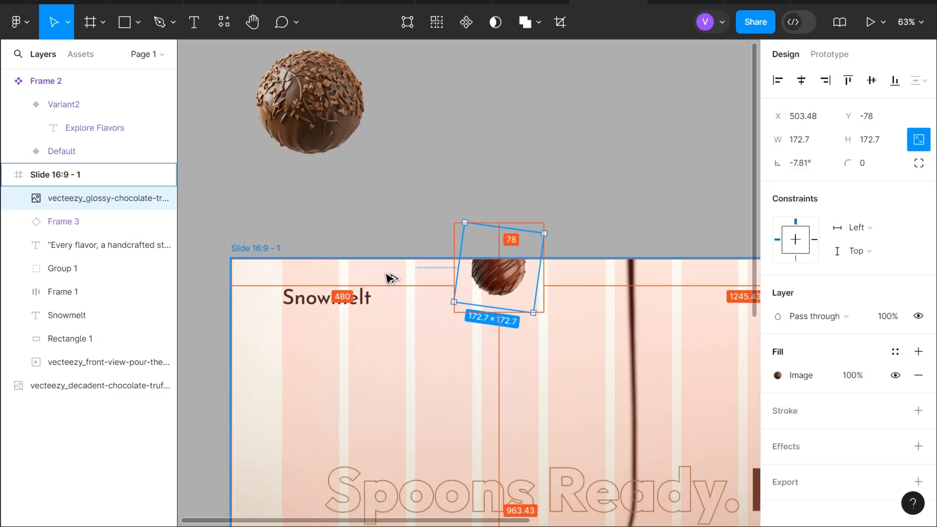
# Step: Shift the glossy chocolate truffle along the slide's top edge, away from the Snowmelt logo, to X 577.48
pyautogui.moveTo(503, 287); pyautogui.dragTo(513, 289)
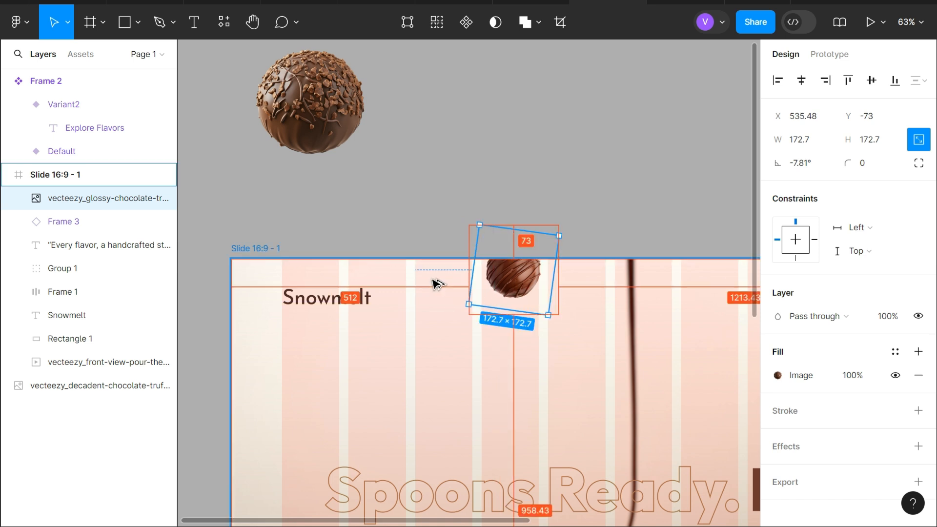
pyautogui.press('Right')
pyautogui.press('Right')
pyautogui.press('Right')
pyautogui.press('Right')
pyautogui.press('Right')
pyautogui.press('Right')
pyautogui.press('Right')
pyautogui.press('Right')
pyautogui.press('Right')
pyautogui.press('Right')
pyautogui.press('Right')
pyautogui.press('Right')
pyautogui.press('Right')
pyautogui.press('Right')
pyautogui.press('Right')
pyautogui.press('Right')
pyautogui.press('Right')
pyautogui.press('Right')
pyautogui.press('Right')
pyautogui.press('Right')
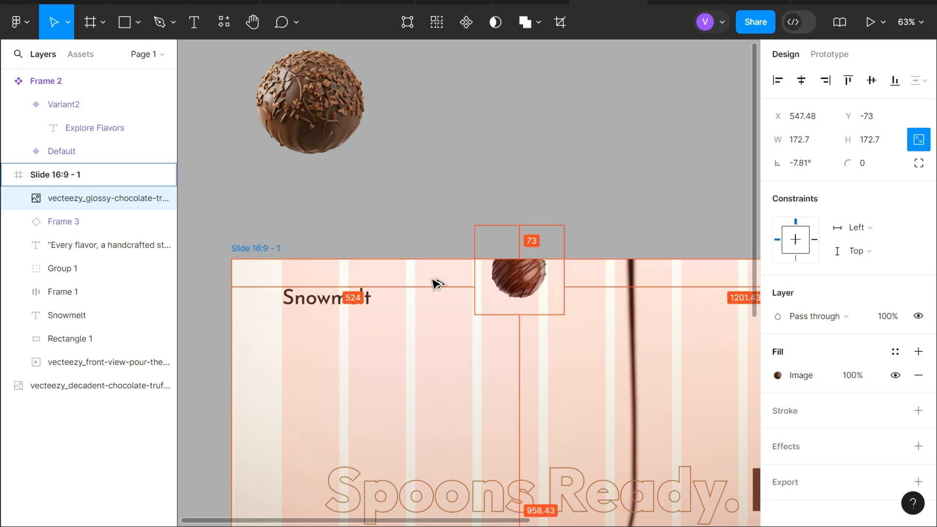
pyautogui.press('Right')
pyautogui.press('Right')
pyautogui.press('Right')
pyautogui.press('Right')
pyautogui.press('Right')
pyautogui.press('Right')
pyautogui.press('Right')
pyautogui.press('Right')
pyautogui.press('Right')
pyautogui.press('Right')
pyautogui.press('Right')
pyautogui.press('Right')
pyautogui.press('Right')
pyautogui.press('Right')
pyautogui.press('Right')
pyautogui.press('Right')
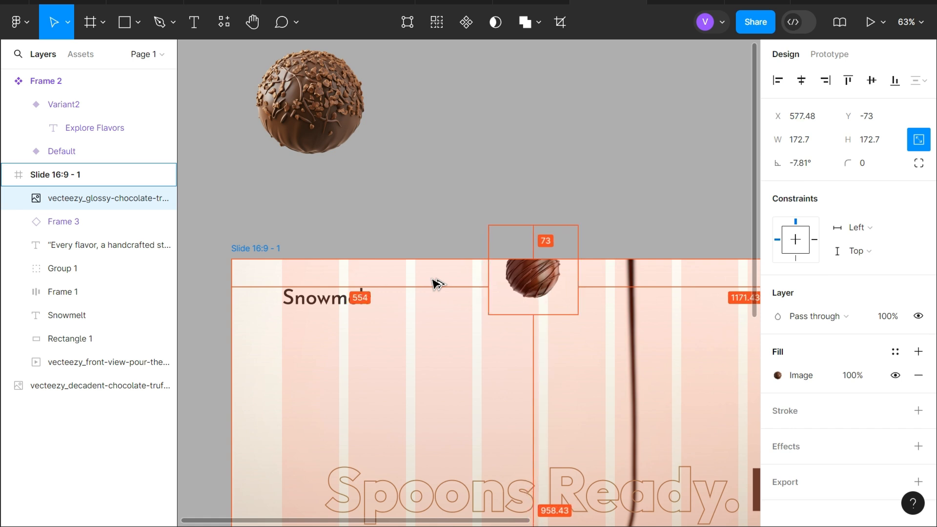
# Step: Nudge the glossy truffle up to Y -83 so it is cropped further by the slide's top edge
pyautogui.press('Up')
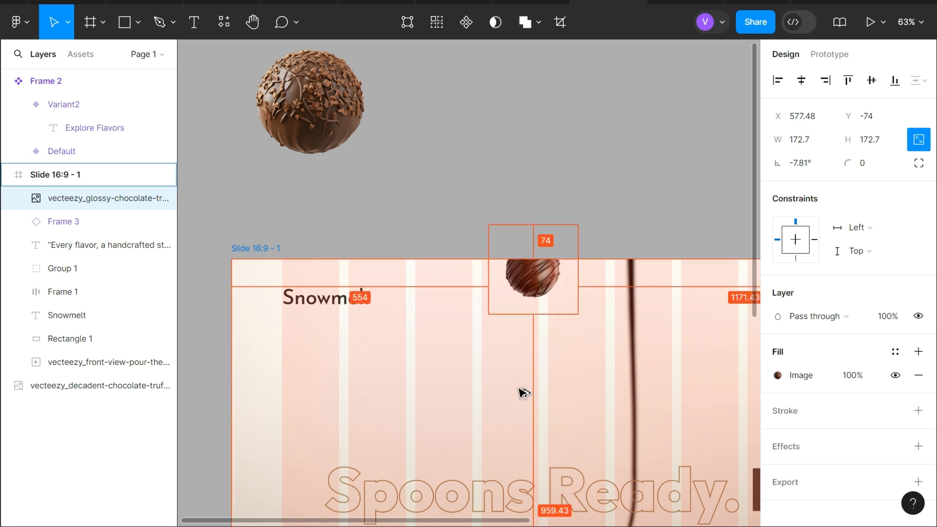
pyautogui.press('Up')
pyautogui.press('Up')
pyautogui.press('Up')
pyautogui.press('Up')
pyautogui.press('Up')
pyautogui.press('Up')
pyautogui.press('Up')
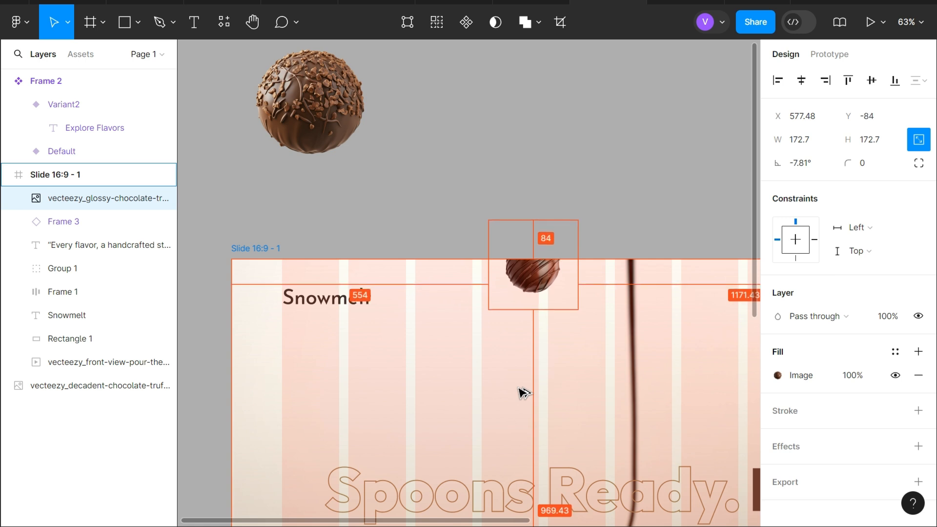
pyautogui.press('Up')
pyautogui.press('Down')
pyautogui.press('Down')
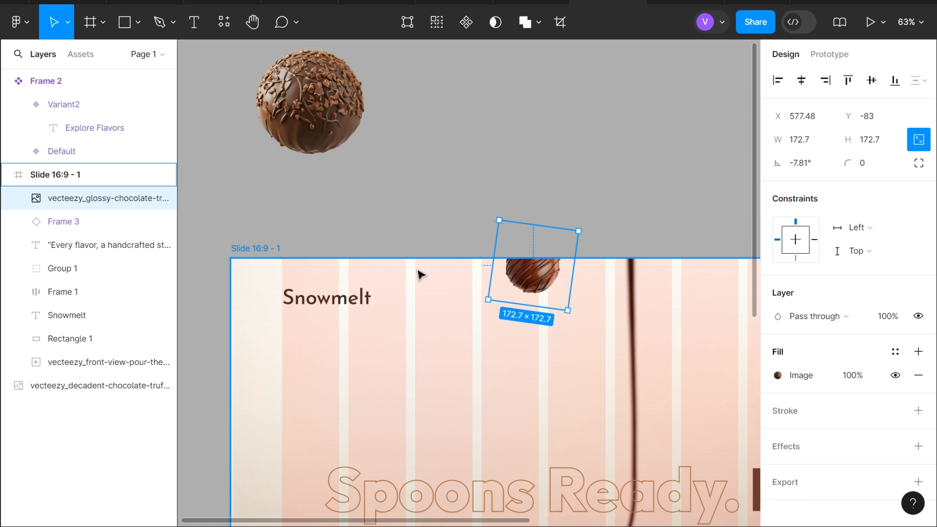
# Step: Move the decadent chocolate truffle from above the slide onto its lower-left edge and nudge it to X 87
pyautogui.click(349, 152)
pyautogui.moveTo(301, 89); pyautogui.dragTo(312, 290)
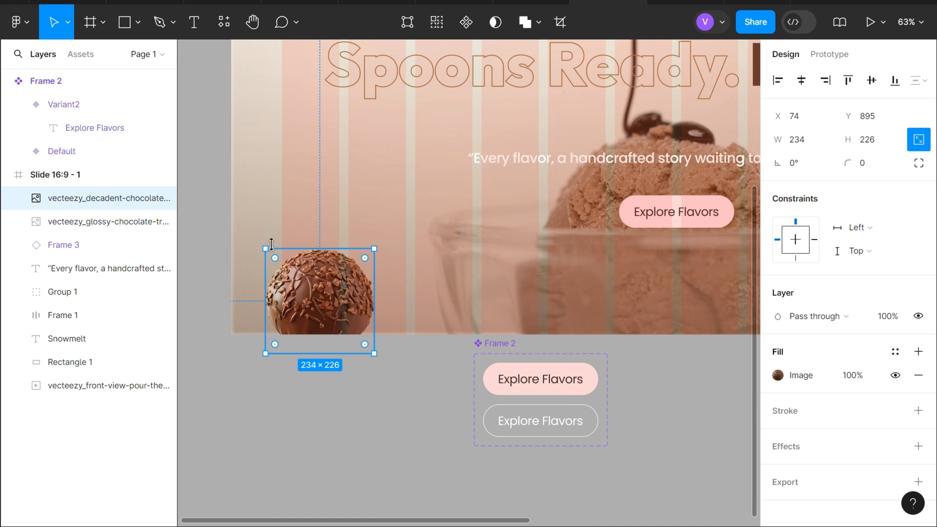
pyautogui.press('Right')
pyautogui.press('Right')
pyautogui.press('Right')
pyautogui.press('Right')
pyautogui.press('Right')
pyautogui.press('Right')
pyautogui.press('Right')
pyautogui.press('Right')
pyautogui.press('Right')
pyautogui.press('Right')
pyautogui.press('Right')
pyautogui.press('Right')
pyautogui.press('Right')
pyautogui.press('Right')
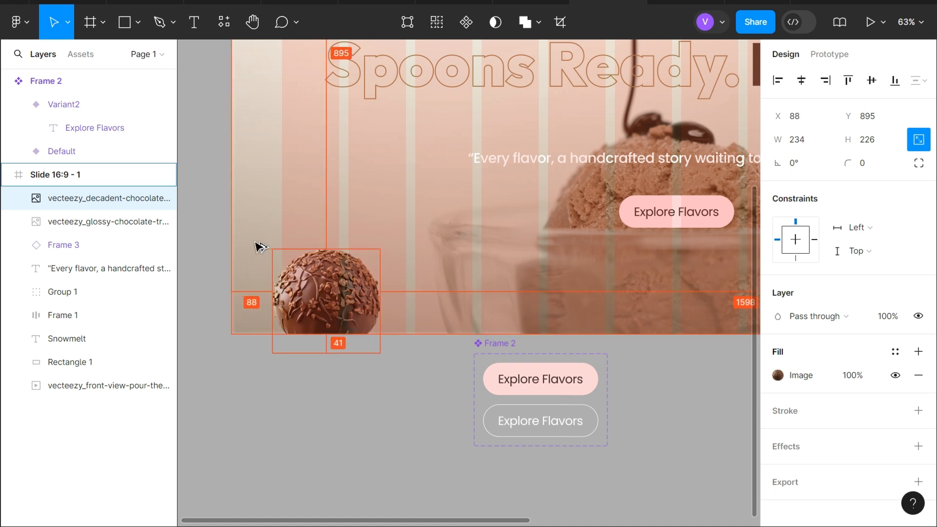
pyautogui.press('Left')
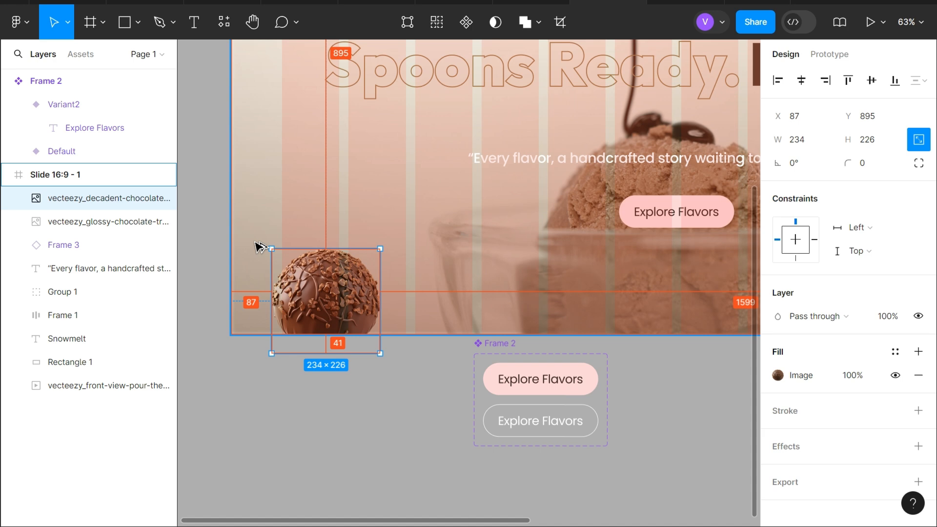
# Step: Adjust the decadent truffle's height on the slide's bottom edge to Y 925, checking its distances to the slide edges
pyautogui.press('Up')
pyautogui.press('Up')
pyautogui.press('Up')
pyautogui.press('Up')
pyautogui.press('Up')
pyautogui.press('Up')
pyautogui.press('Up')
pyautogui.press('Up')
pyautogui.press('Up')
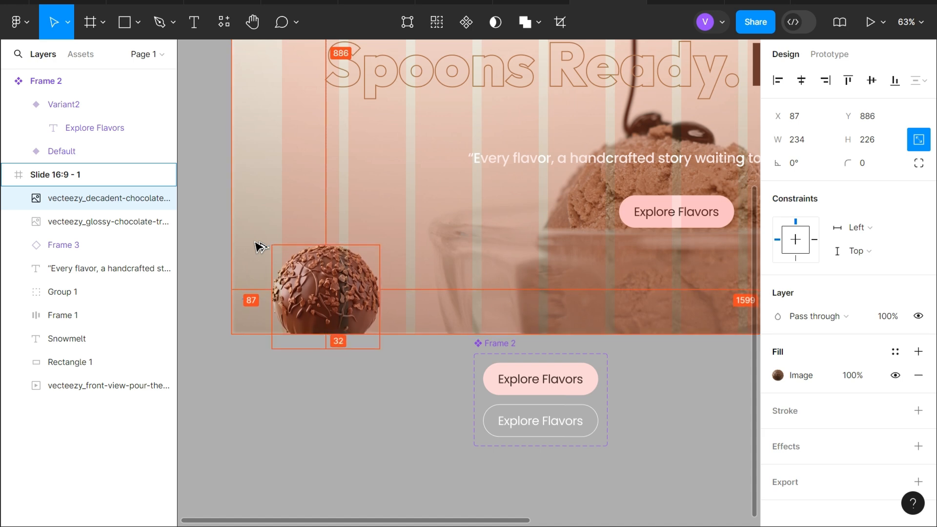
pyautogui.press('Down')
pyautogui.press('Down')
pyautogui.press('Down')
pyautogui.press('Down')
pyautogui.press('Down')
pyautogui.press('Down')
pyautogui.press('Down')
pyautogui.press('Down')
pyautogui.press('Down')
pyautogui.press('Down')
pyautogui.press('Down')
pyautogui.press('Down')
pyautogui.press('Down')
pyautogui.press('Down')
pyautogui.press('Down')
pyautogui.press('Down')
pyautogui.press('Down')
pyautogui.press('Down')
pyautogui.press('Down')
pyautogui.press('Down')
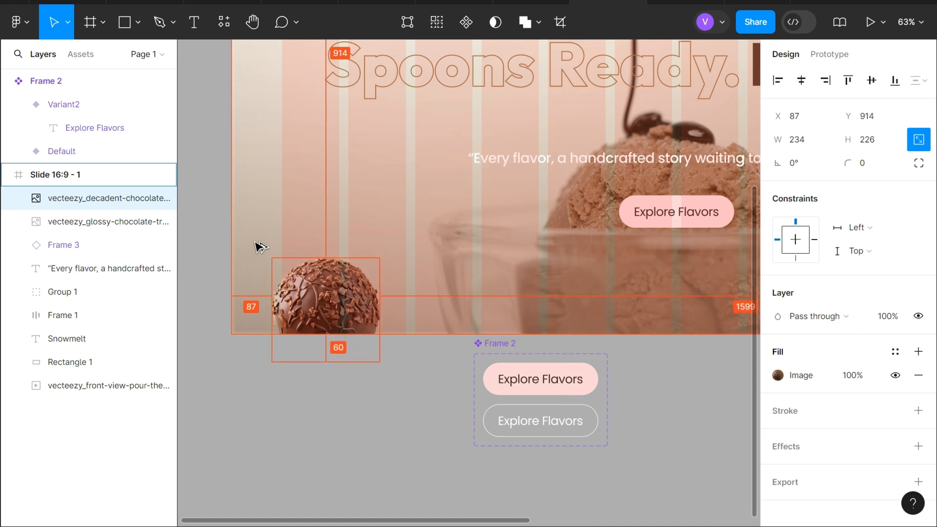
pyautogui.press('Down')
pyautogui.press('Down')
pyautogui.press('Down')
pyautogui.press('Down')
pyautogui.press('Down')
pyautogui.press('Down')
pyautogui.press('Down')
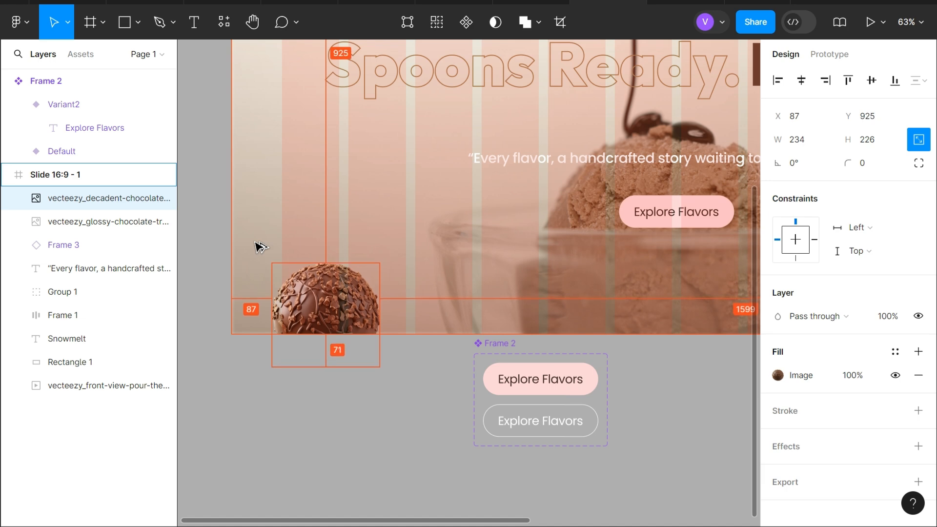
pyautogui.press('alt')
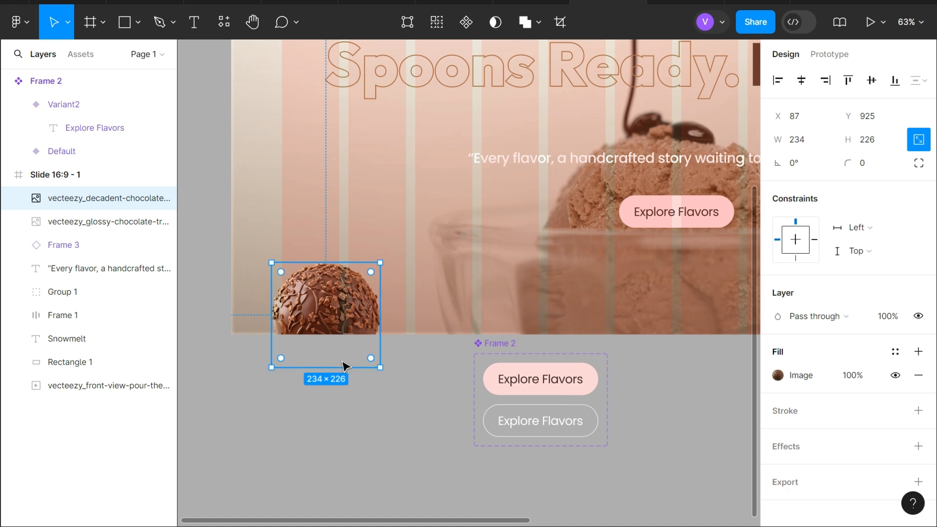
# Step: Add a layer blur effect with a blur of 4 to the glossy truffle at the slide's top edge
pyautogui.scroll(8, 490, 179)
pyautogui.click(554, 262)
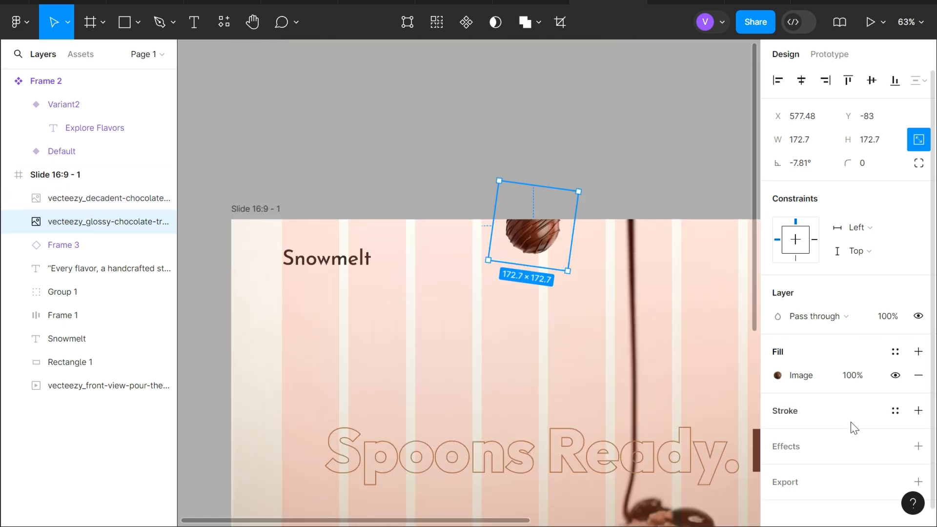
pyautogui.click(793, 443)
pyautogui.click(810, 461)
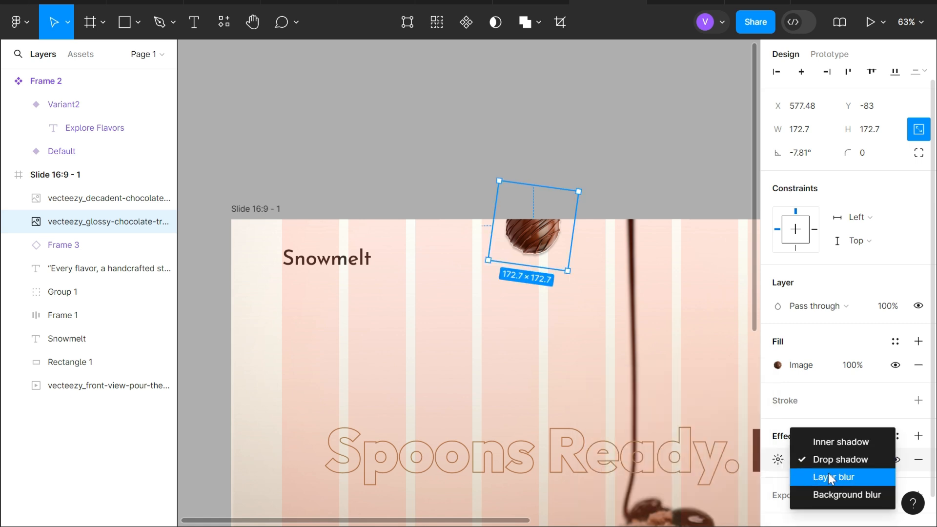
pyautogui.click(830, 474)
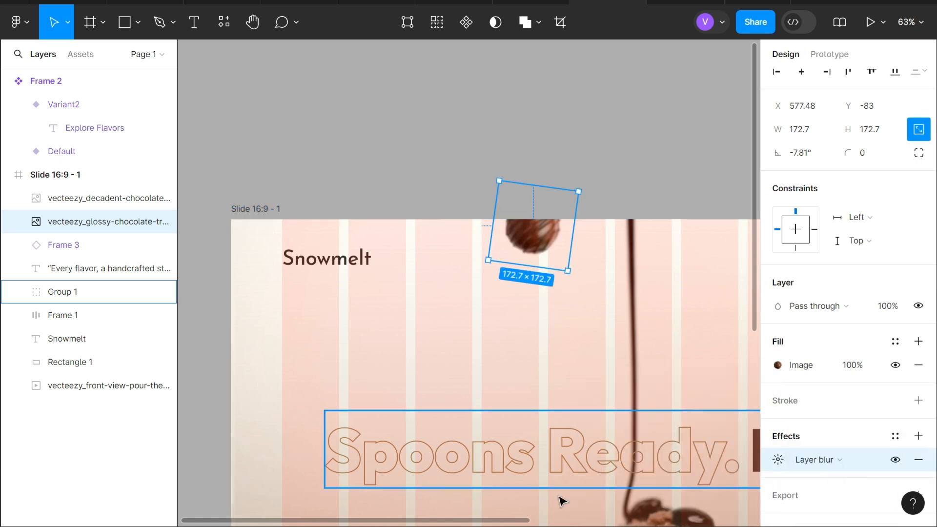
pyautogui.click(777, 459)
pyautogui.press('Return')
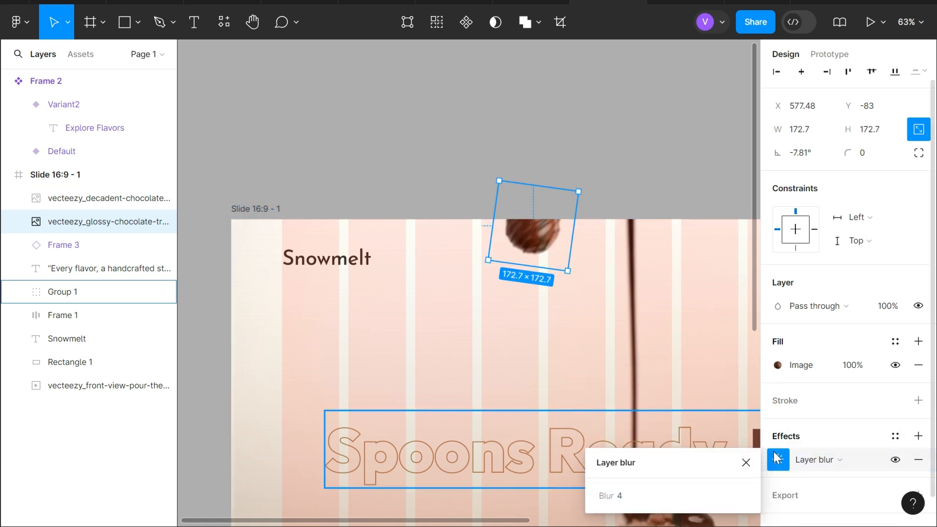
# Step: Apply a layer blur of 4 to the decadent truffle at the slide's bottom edge and close the effect settings
pyautogui.scroll(-10, 472, 318)
pyautogui.click(337, 92)
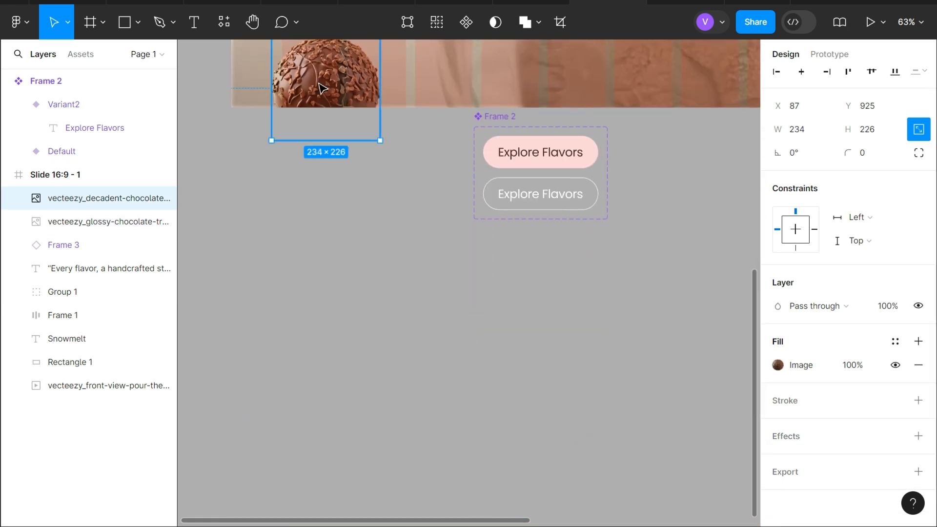
pyautogui.click(806, 435)
pyautogui.click(824, 452)
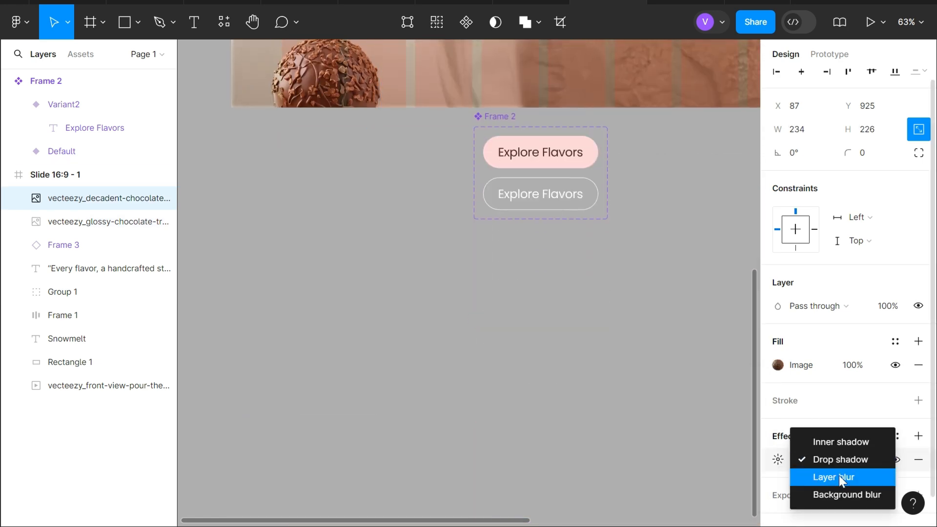
pyautogui.click(836, 477)
pyautogui.click(778, 459)
pyautogui.press('Return')
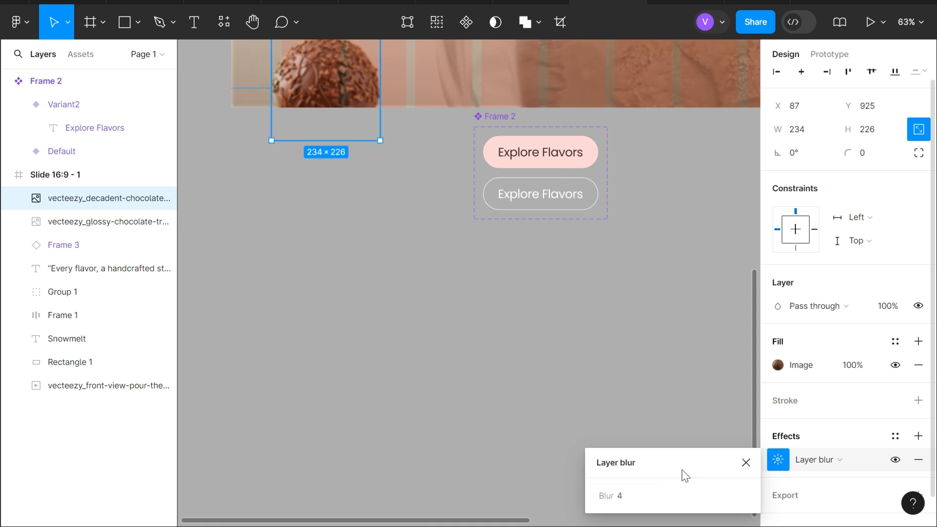
pyautogui.click(745, 462)
# Step: Move the Explore Flavors button component set away from beneath the slide and deselect it
pyautogui.scroll(8, 412, 327)
pyautogui.scroll(-5, 412, 327)
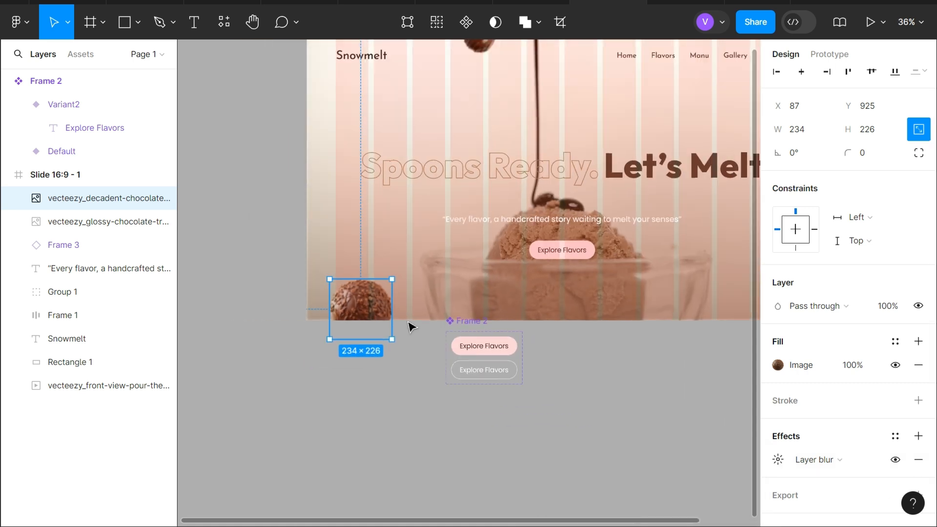
pyautogui.click(376, 322)
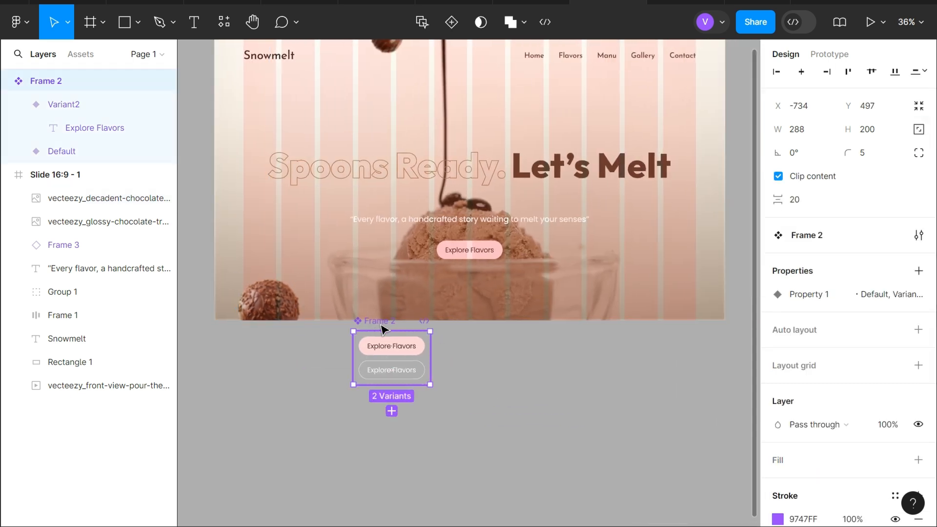
pyautogui.moveTo(386, 331); pyautogui.dragTo(330, 234)
pyautogui.hscroll(5, 563, 203)
pyautogui.click(563, 203)
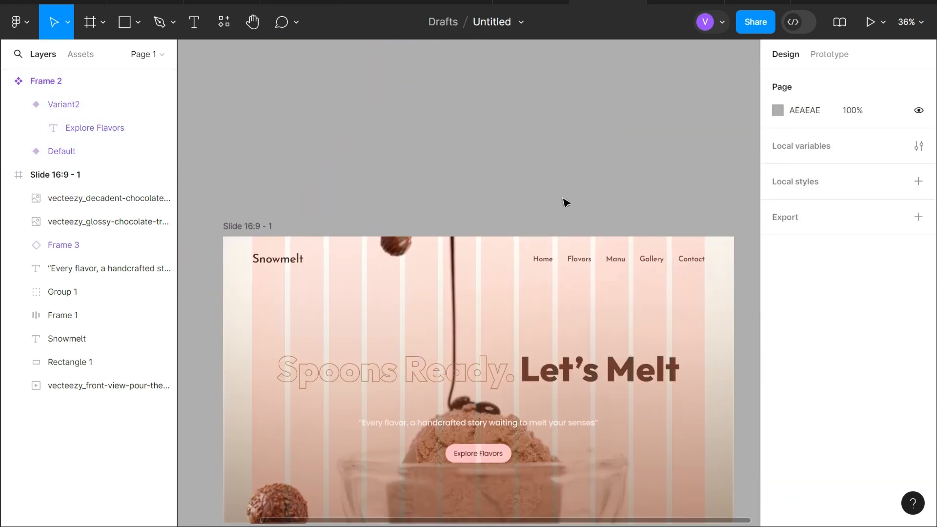
# Step: Hide the slide's column layout grid and open the prototype preview of the finished design
pyautogui.hotkey('ctrl', 'shift', '4')
pyautogui.scroll(-4, 562, 203)
pyautogui.scroll(1, 592, 380)
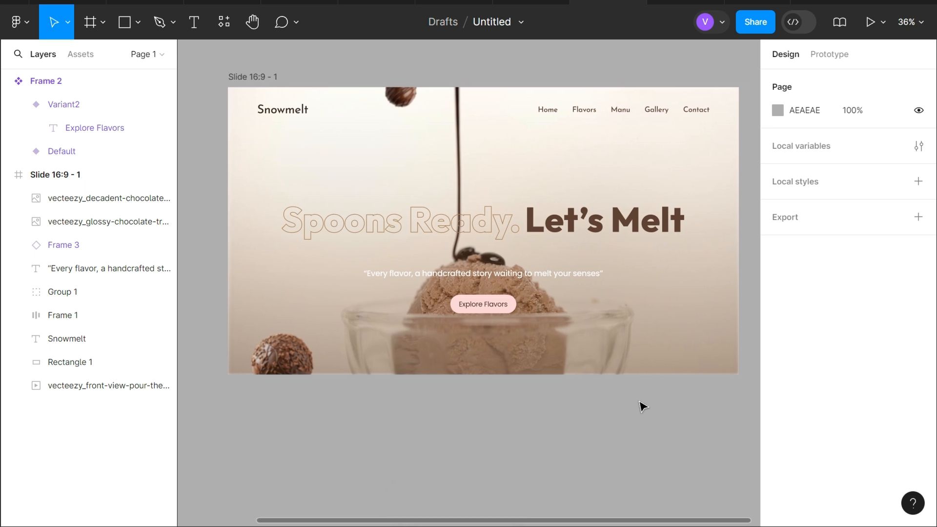
pyautogui.click(870, 21)
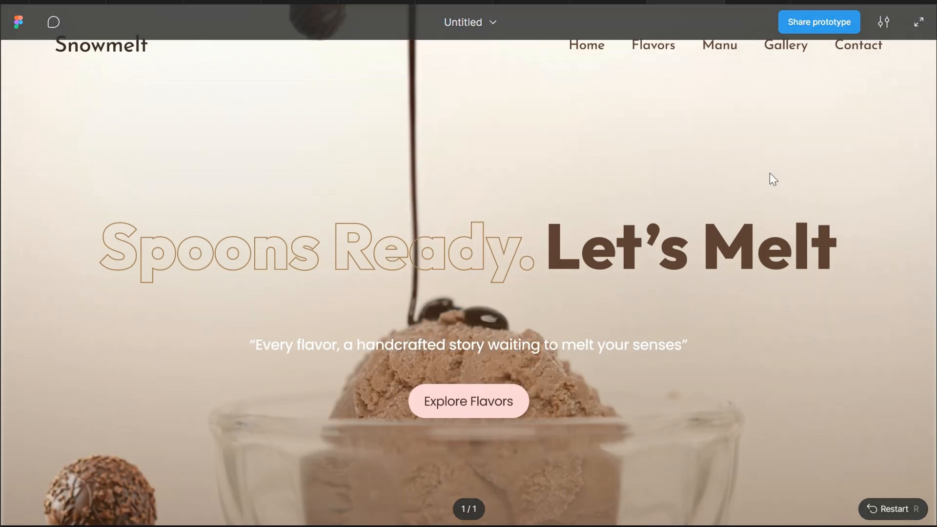